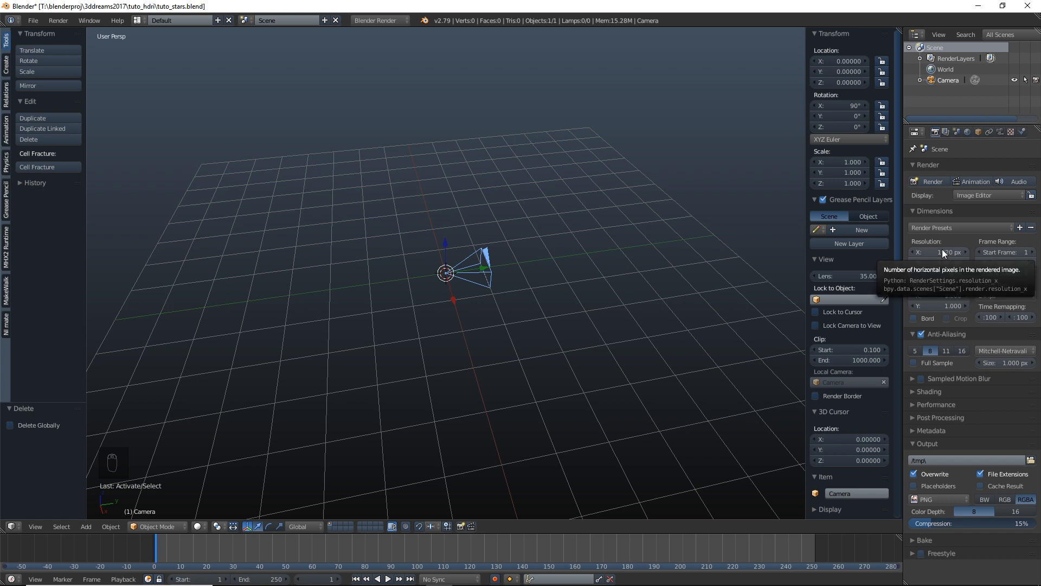
Set the render resolution to 4096 by 2048 px with the resolution scale at 100%
left_click(942, 251)
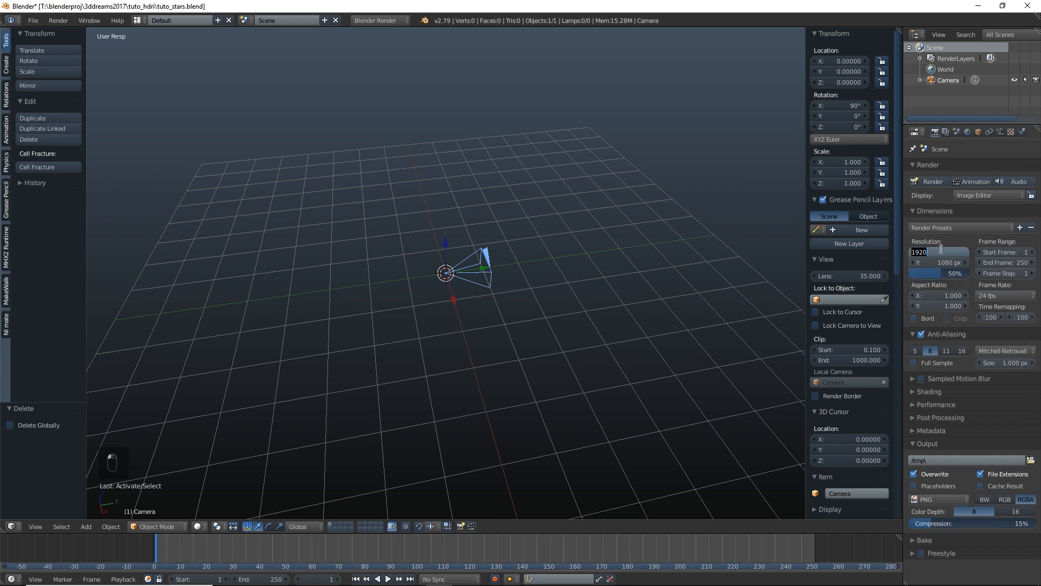
type("4096")
key("Return")
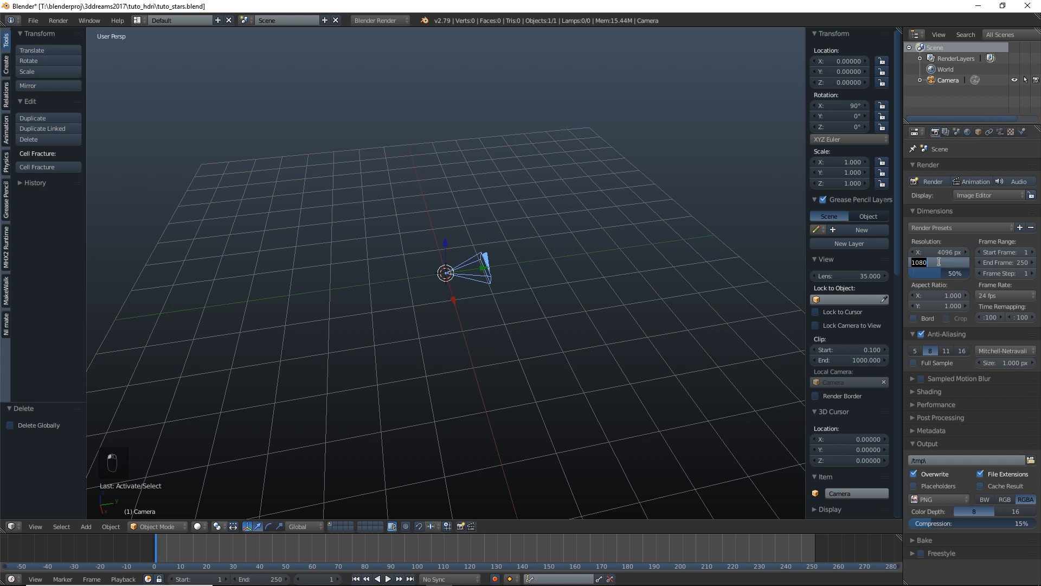
type("204")
key("Return")
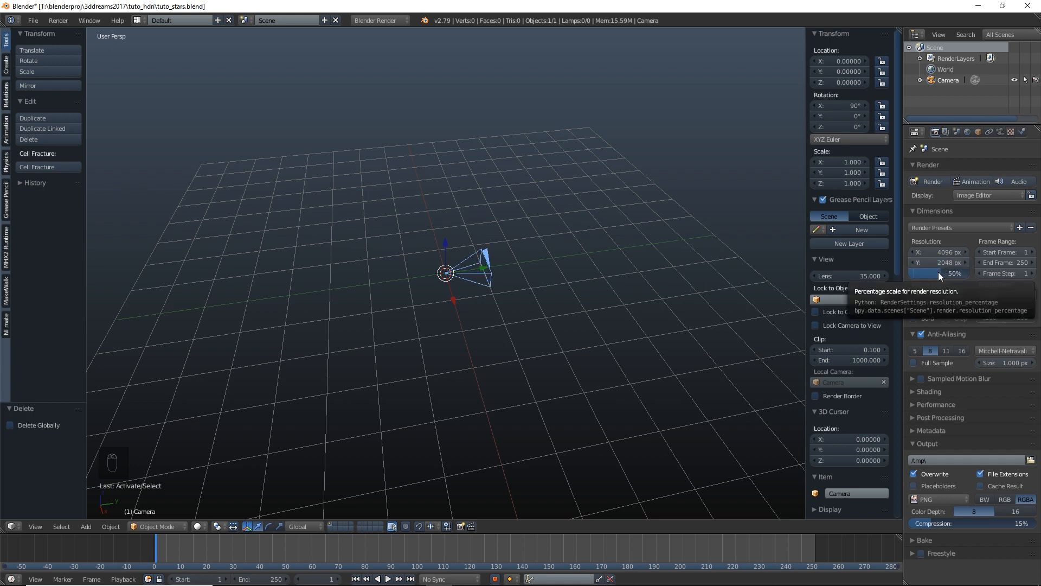
left_click_drag(939, 272, 974, 236)
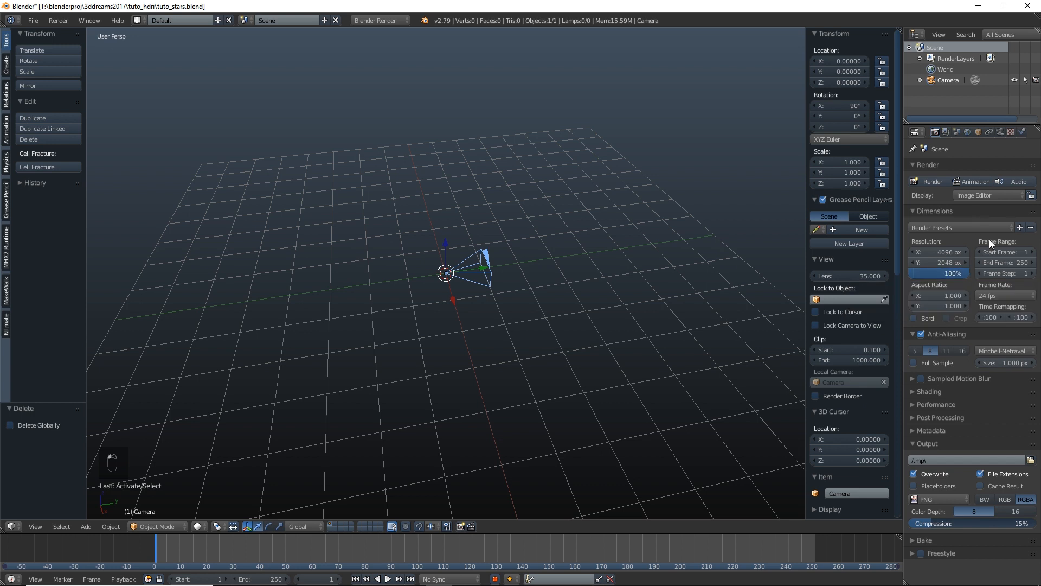
Change the render engine to Cycles Render and set its device to GPU Compute
left_click(365, 20)
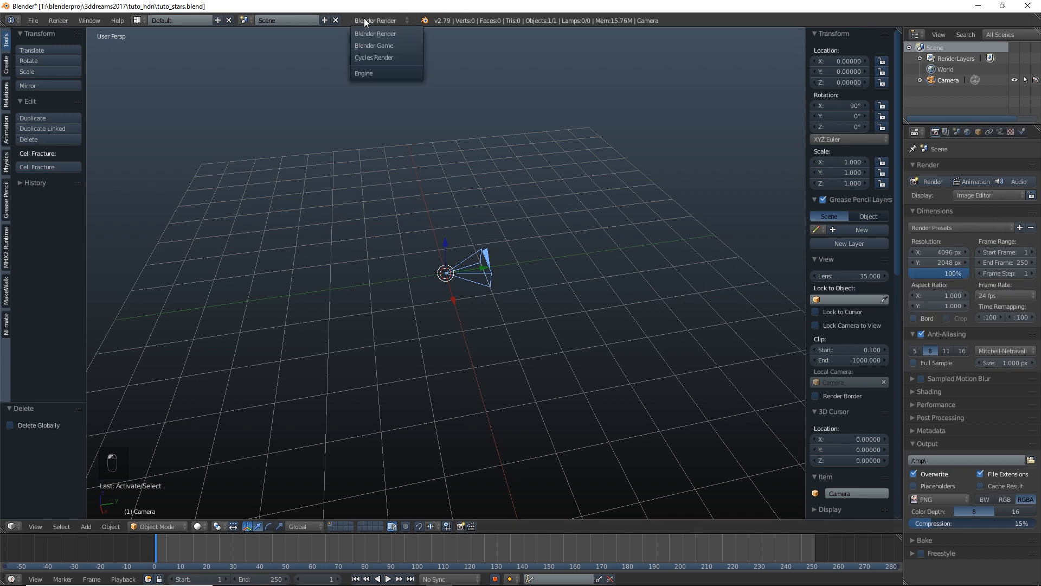
left_click(380, 57)
left_click(977, 221)
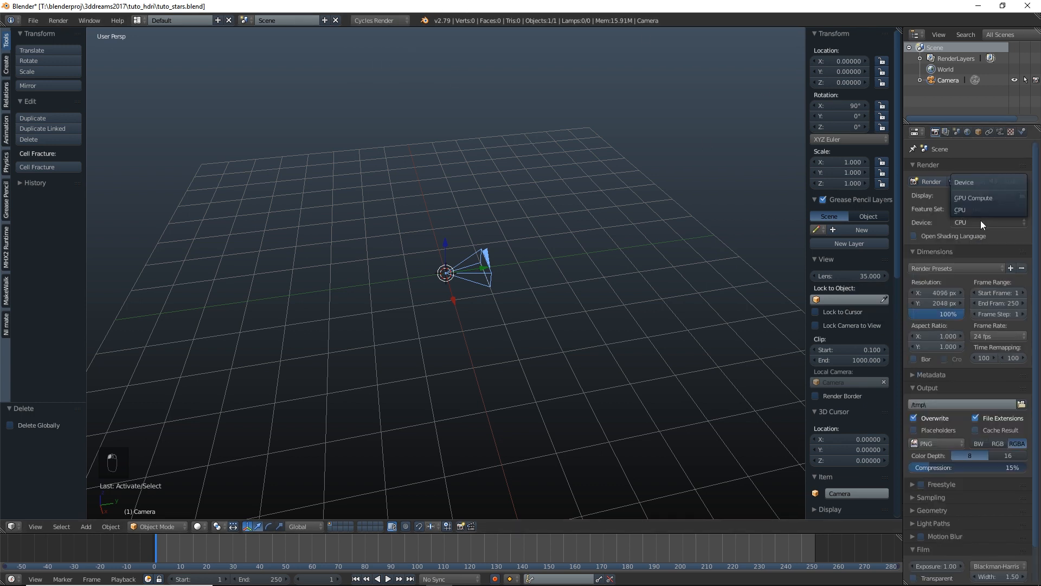
left_click(965, 197)
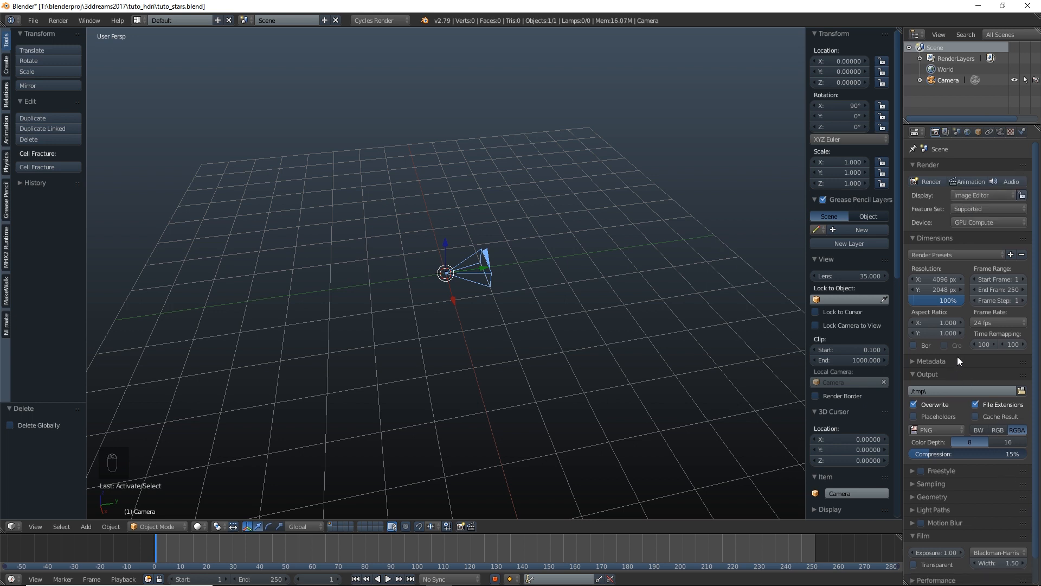
Set the X size of the render tiles to 512 and change their Y size as well
scroll(957, 357, "down", 2)
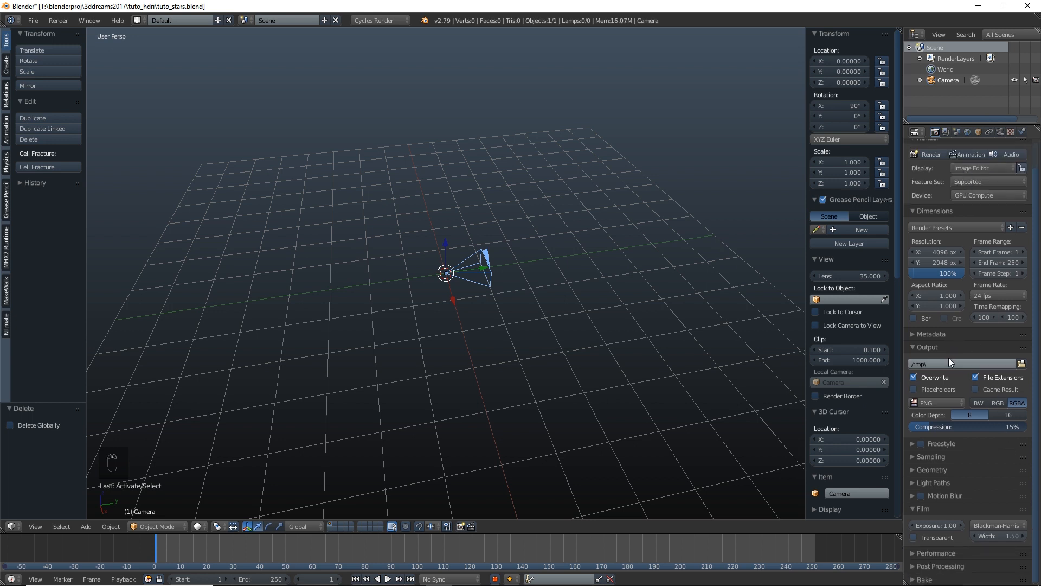
left_click(925, 554)
scroll(947, 554, "down", 5)
left_click(952, 507)
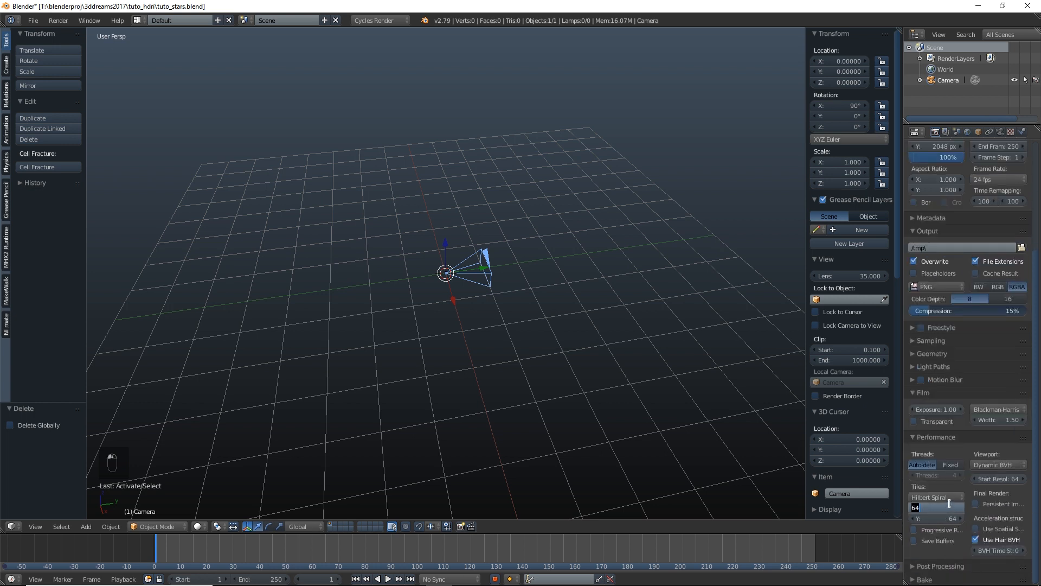
type("512")
key("Return")
left_click(952, 518)
type("5")
key("Return")
scroll(959, 506, "up", 6)
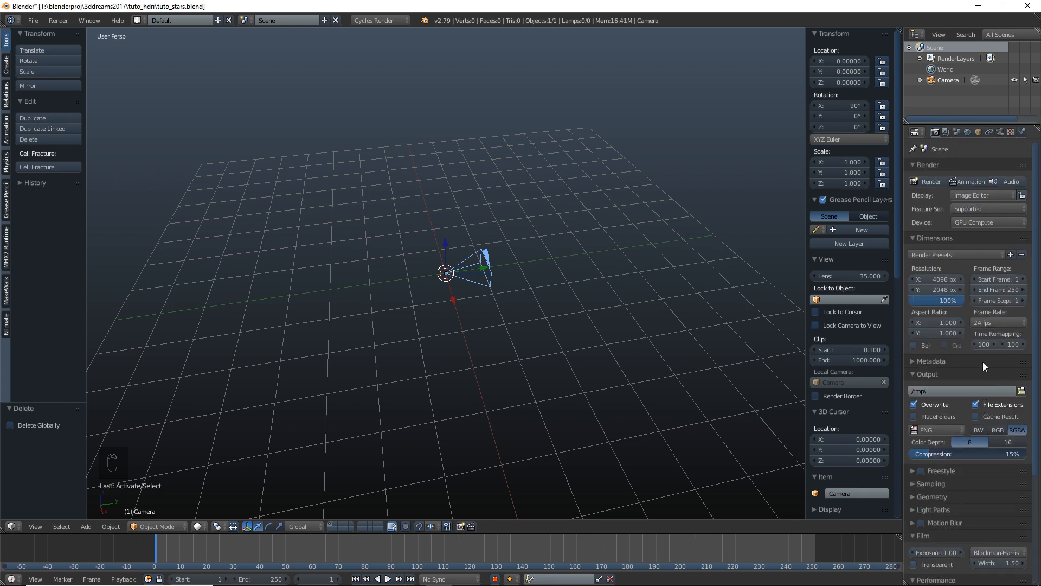
Make the camera's lens Panoramic with the Equirectangular type, widening the properties area for readability
left_click(1001, 131)
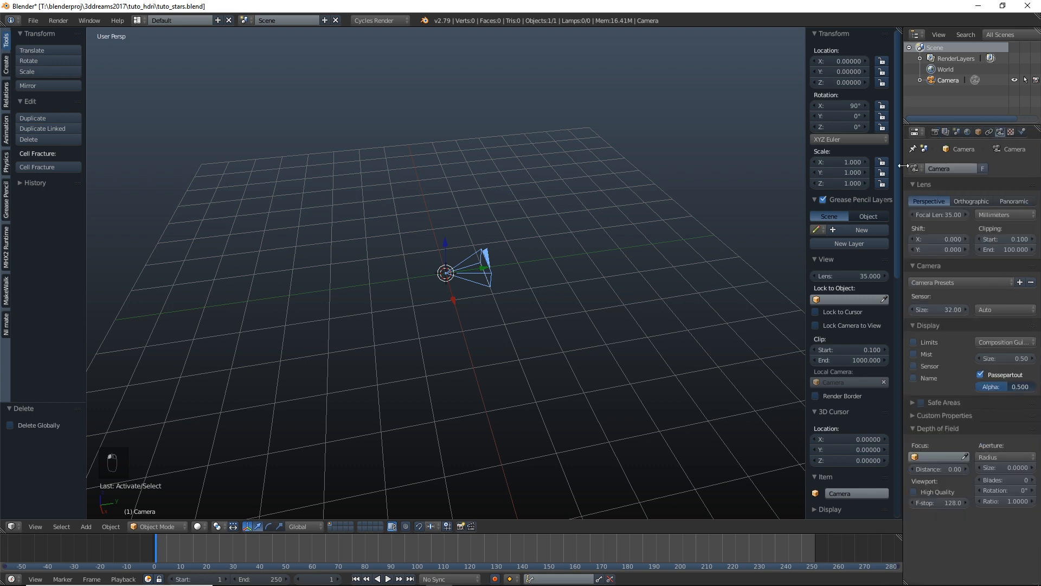
left_click_drag(904, 169, 844, 168)
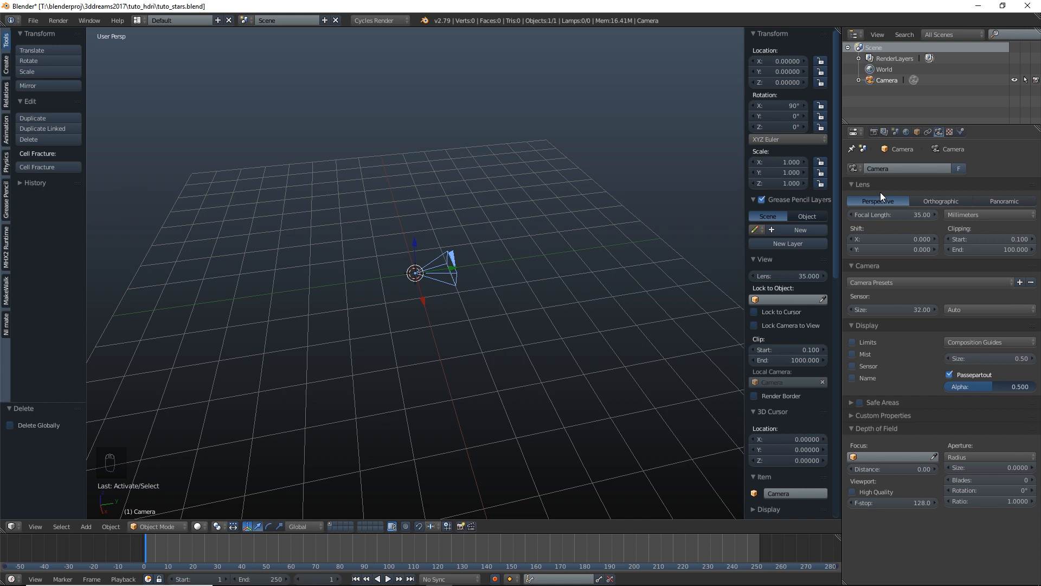
left_click(996, 200)
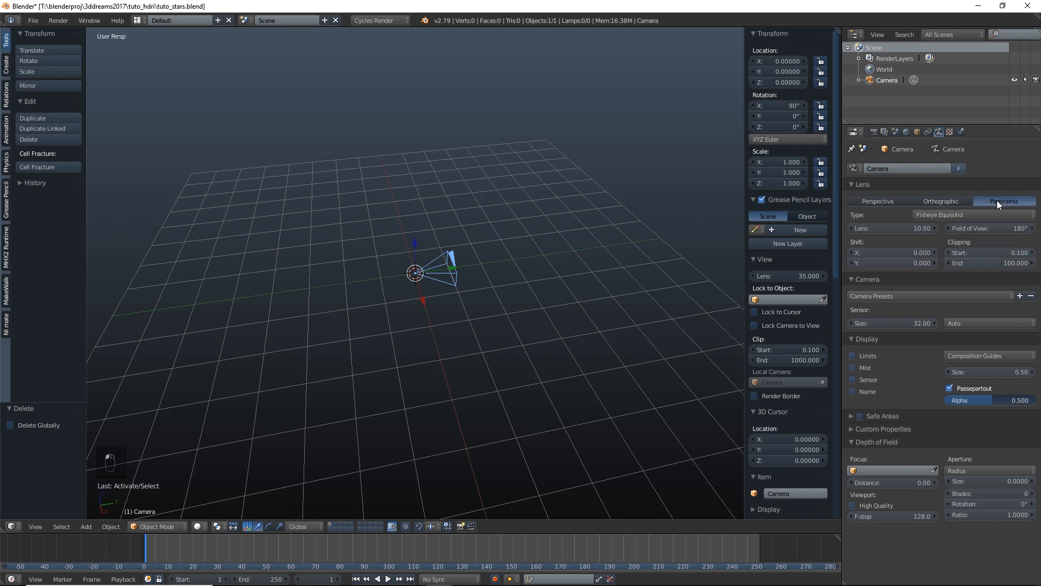
left_click(955, 214)
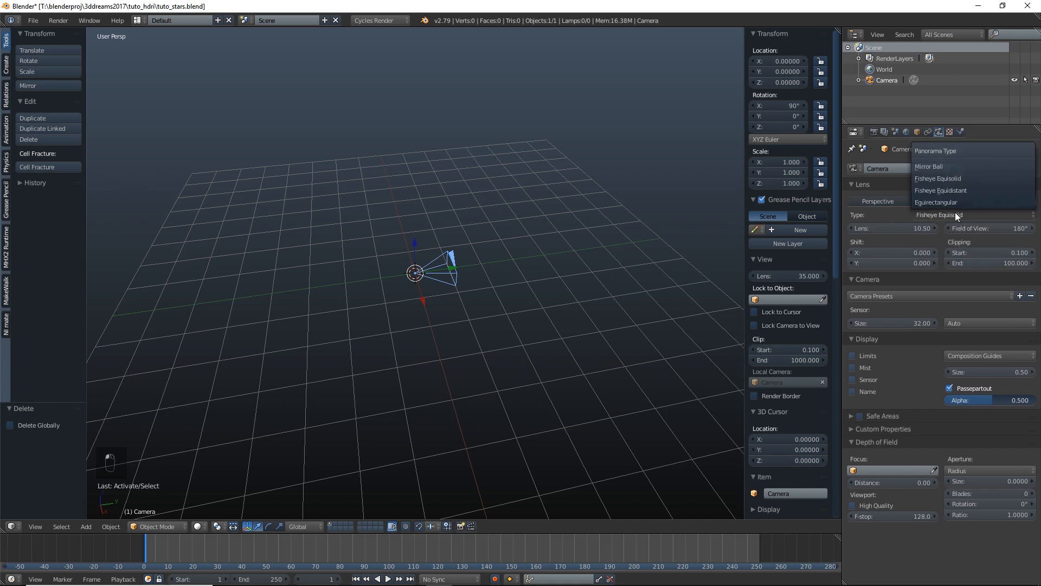
left_click(940, 203)
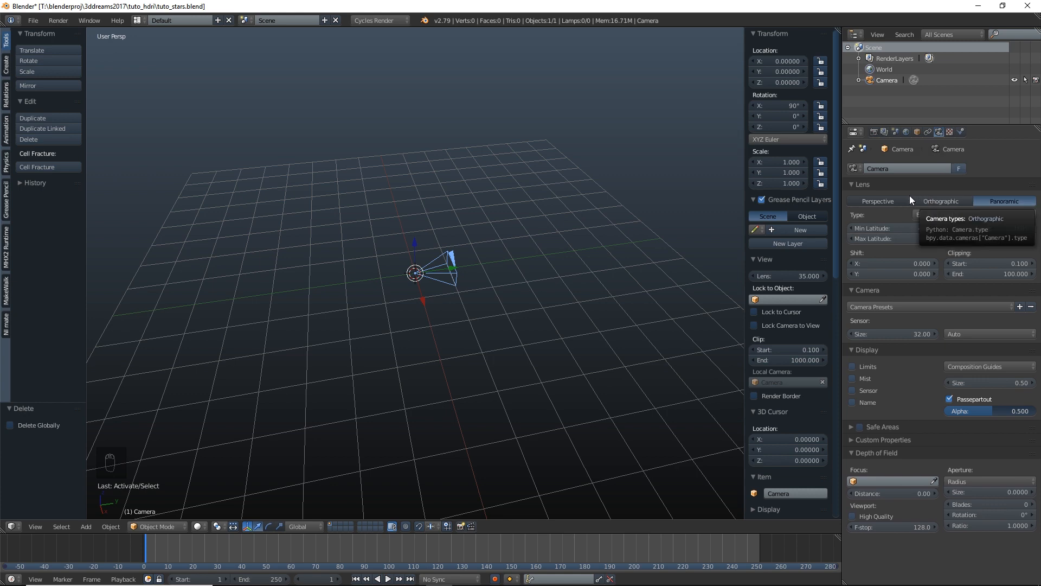
Add a UV sphere at the scene origin and give it smooth shading
scroll(404, 357, "up", 2)
middle_click_drag(396, 361, 426, 332)
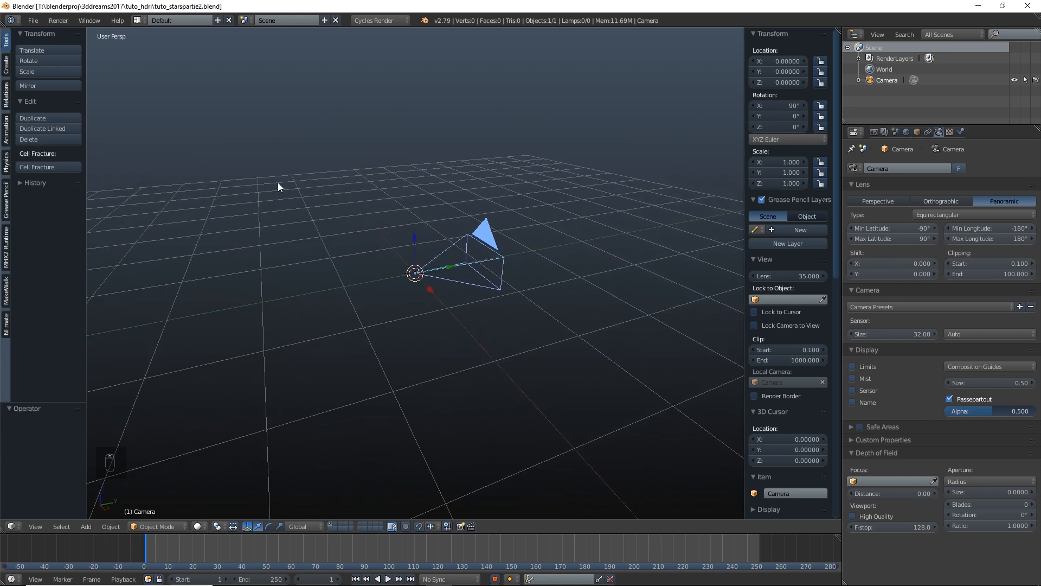
left_click(6, 65)
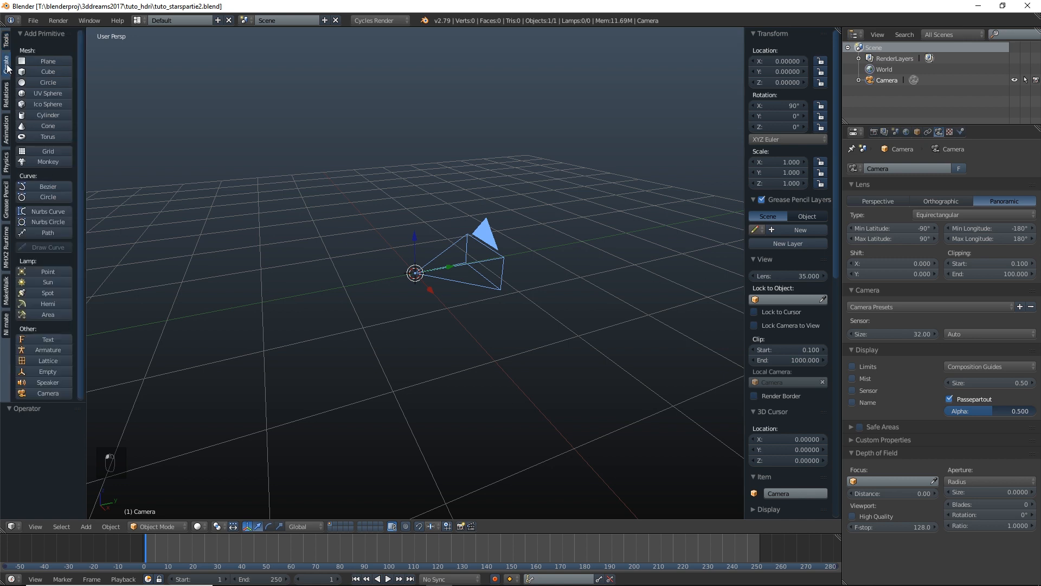
left_click(47, 94)
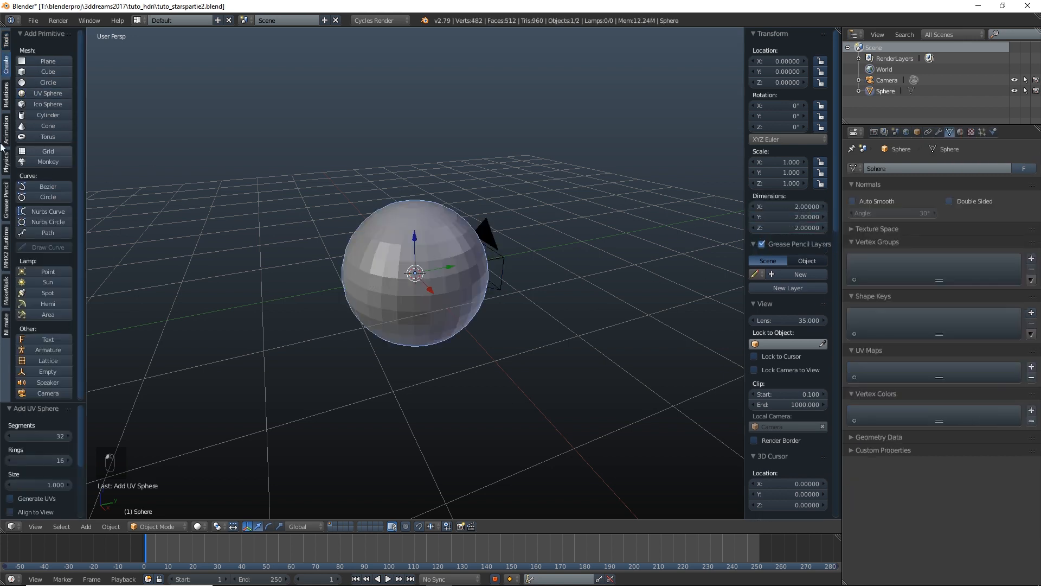
left_click(7, 45)
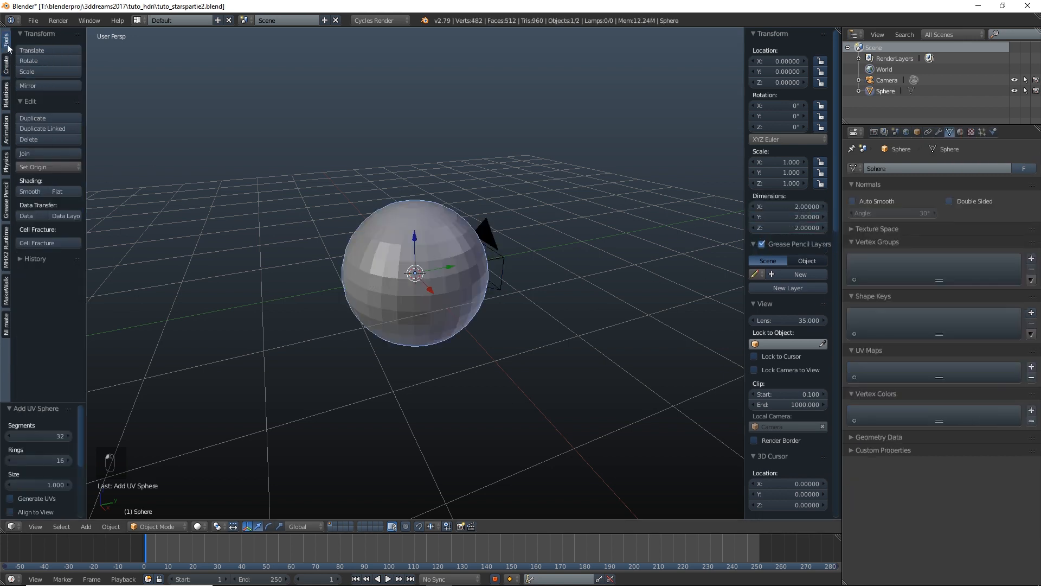
left_click(29, 192)
Scale the sphere up uniformly in several passes to a scale of about 276 so it encloses the camera
key("s")
left_click(535, 282)
scroll(502, 269, "down", 11)
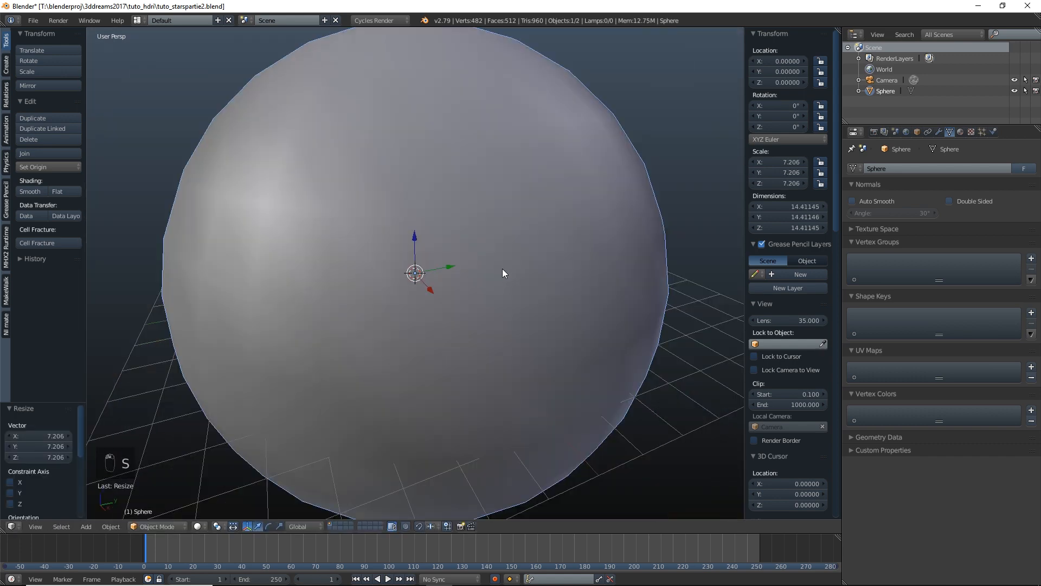
key("s")
left_click(649, 296)
scroll(493, 283, "down", 6)
key("s")
left_click(708, 313)
scroll(528, 314, "down", 6)
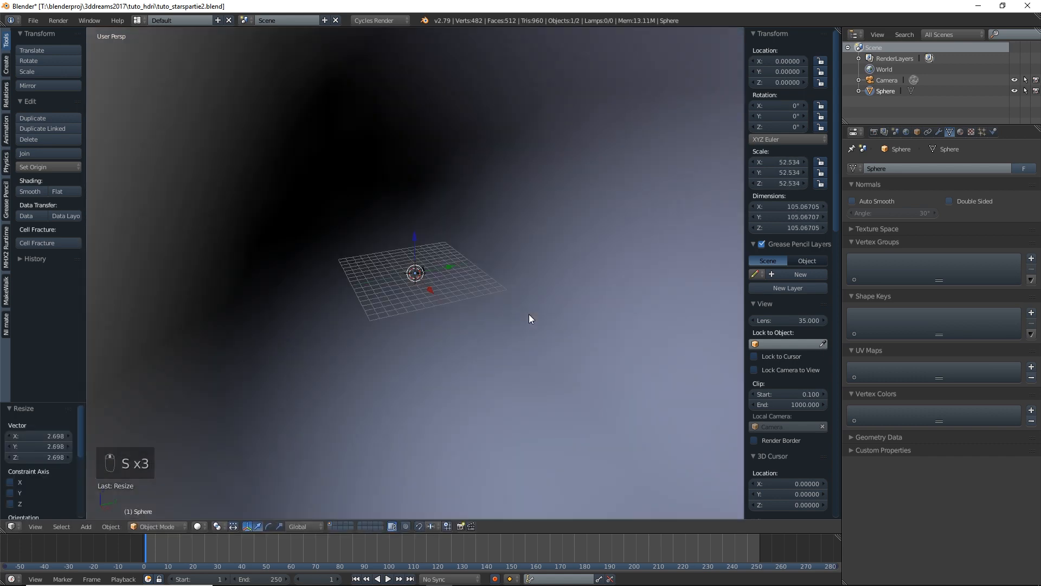
key("s")
left_click(649, 339)
scroll(491, 309, "down", 16)
key("s")
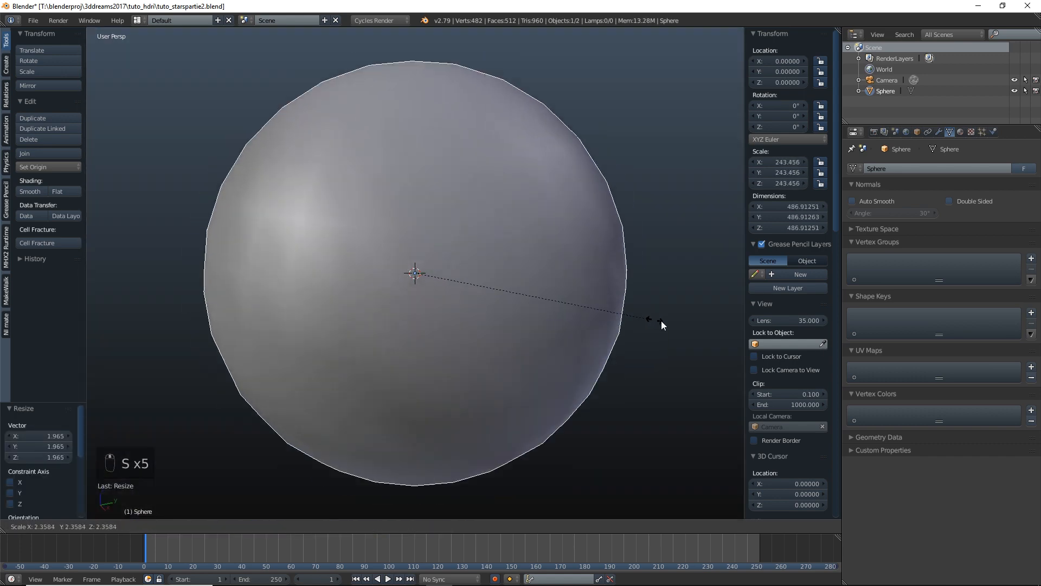
left_click(699, 328)
Set the clipping end distance of the camera inside the sphere to 1000
scroll(447, 302, "up", 11)
scroll(439, 288, "up", 4)
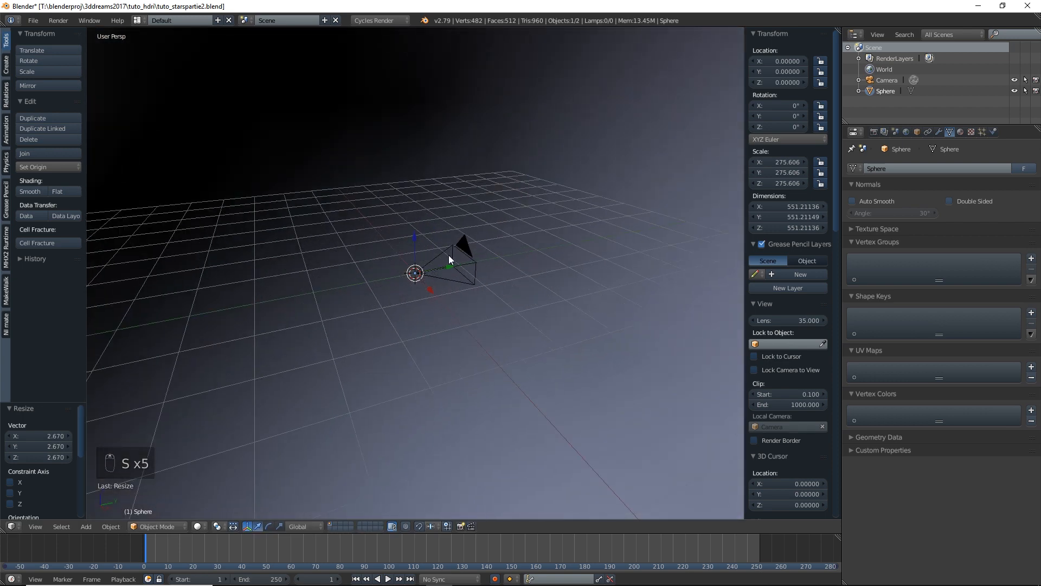
right_click(463, 249)
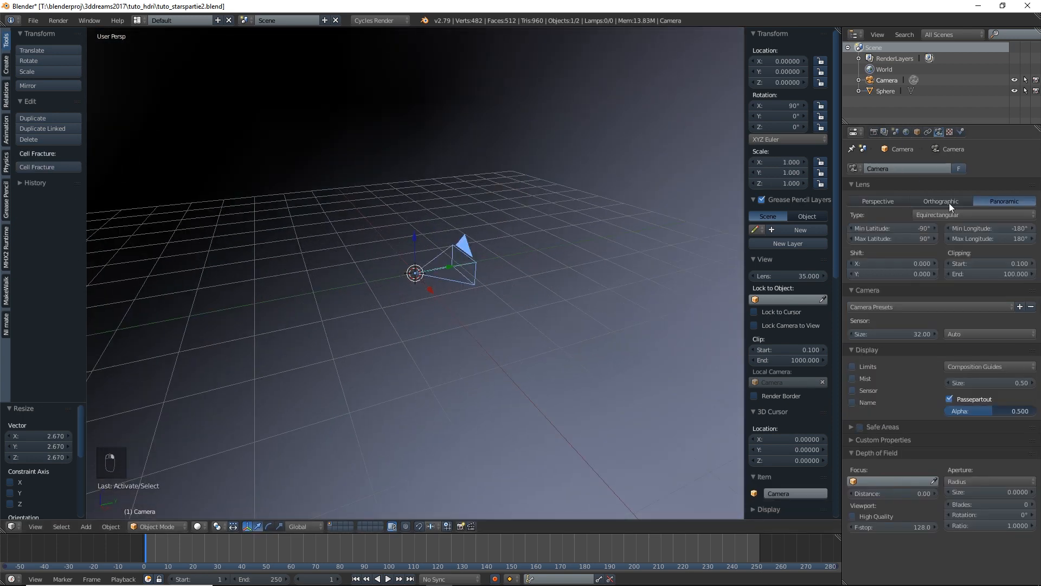
left_click_drag(973, 274, 1002, 273)
left_click(975, 272)
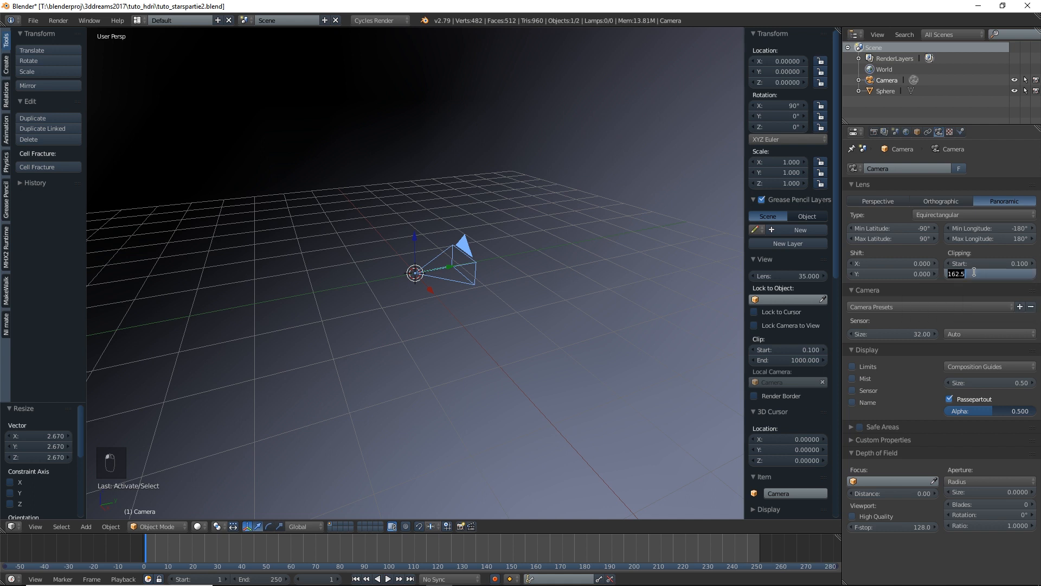
type("100")
key("Return")
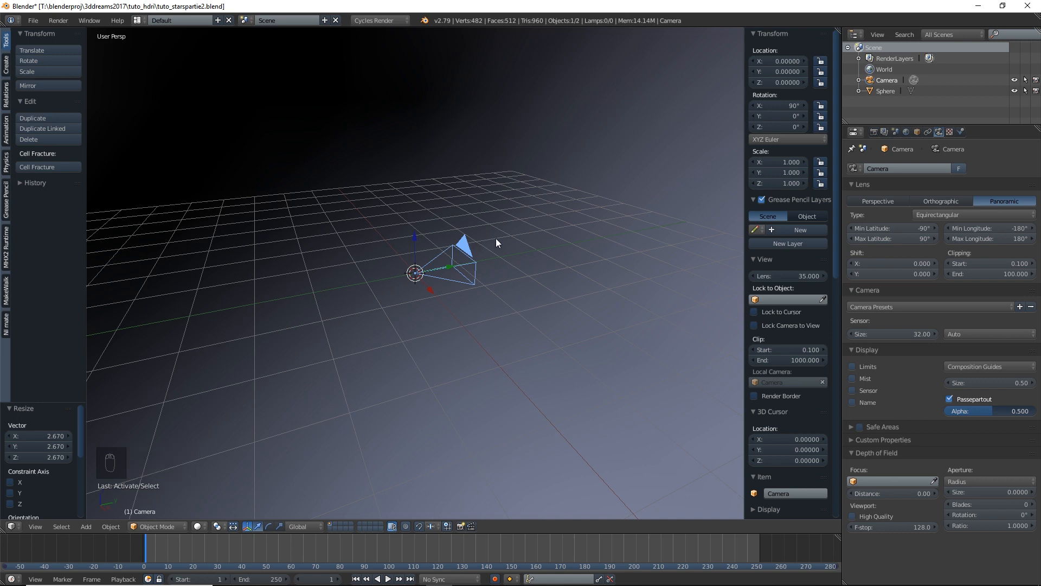
scroll(495, 240, "down", 8)
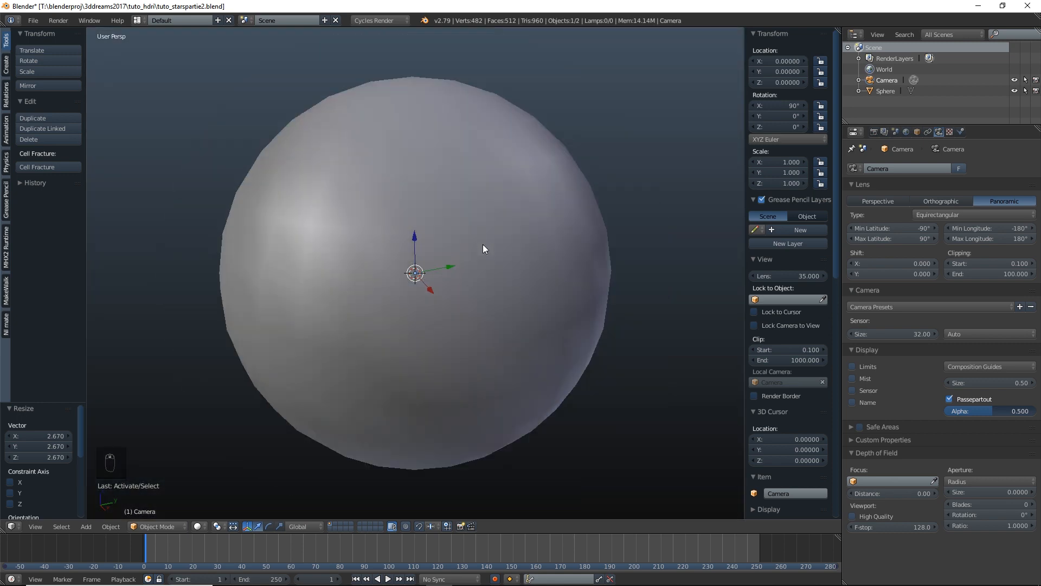
scroll(480, 255, "up", 12)
scroll(477, 262, "down", 9)
scroll(480, 266, "up", 11)
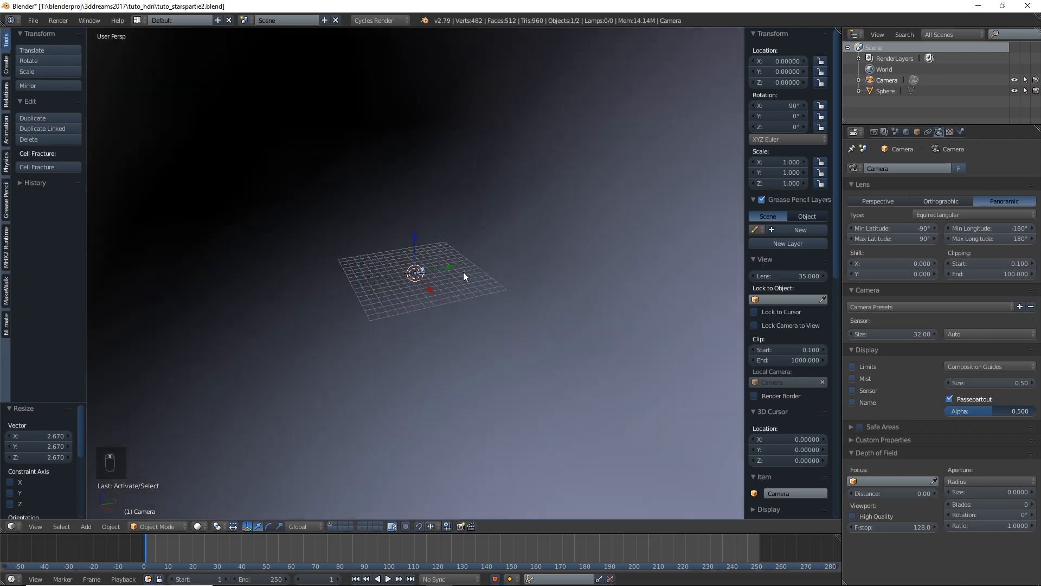
scroll(464, 272, "up", 3)
Add a second UV sphere at the origin inside the large one and give it smooth shading
left_click(6, 64)
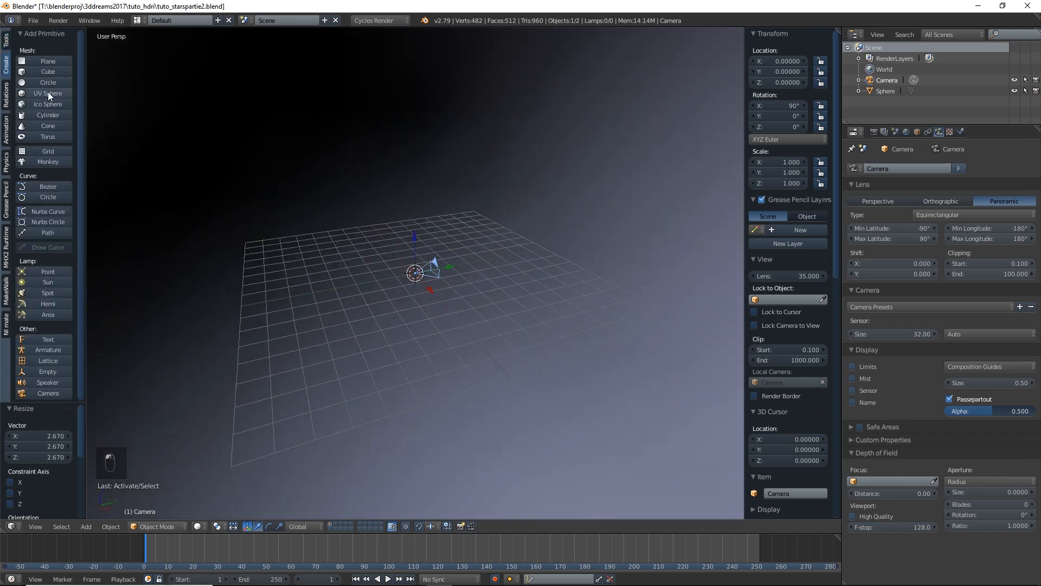
left_click(47, 94)
scroll(425, 297, "up", 10)
left_click(5, 40)
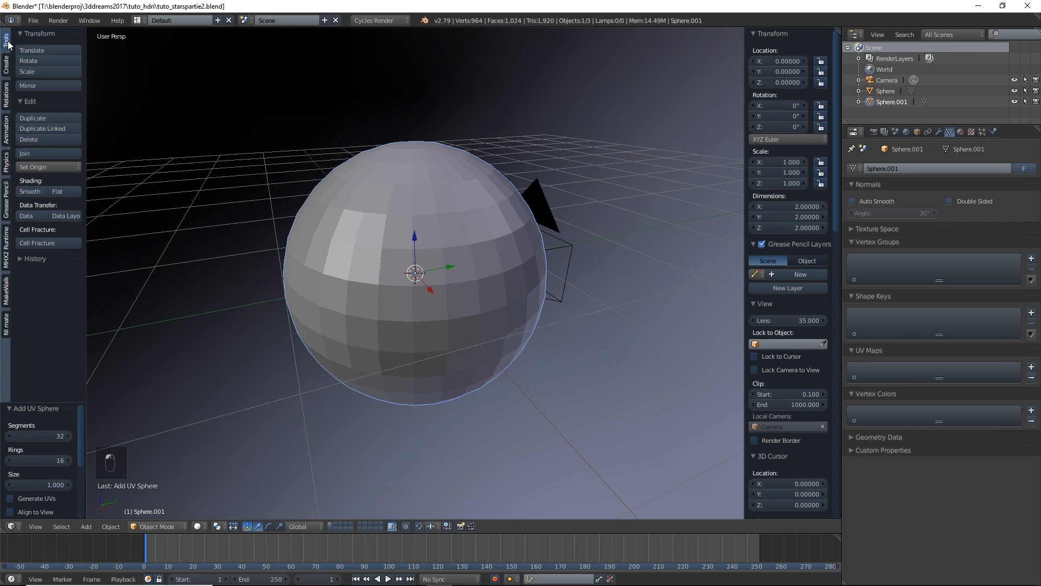
left_click(26, 193)
scroll(473, 270, "down", 6)
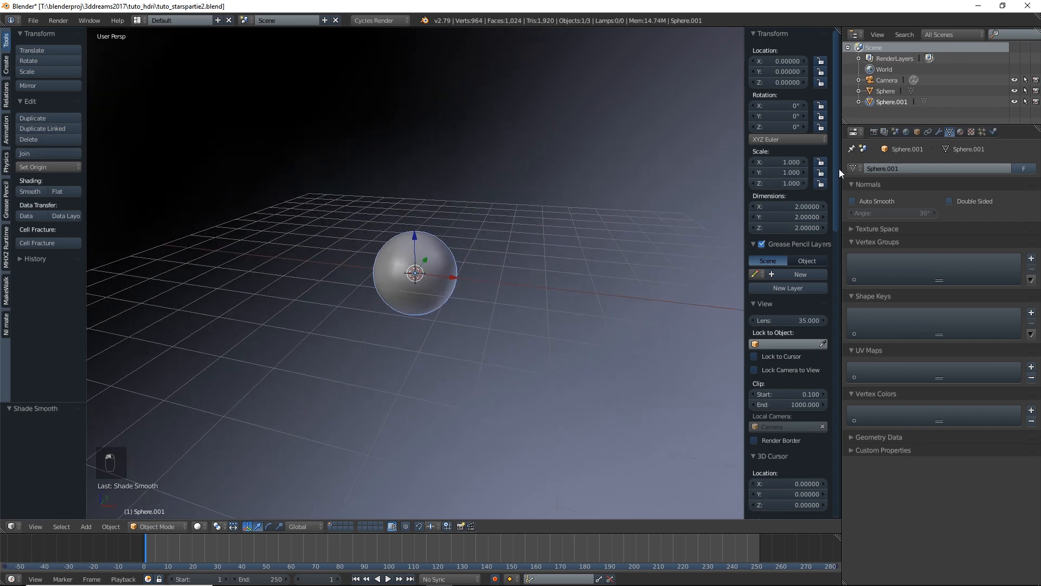
Create a new material named stars on the small sphere and change its surface shader to Emission
left_click(962, 132)
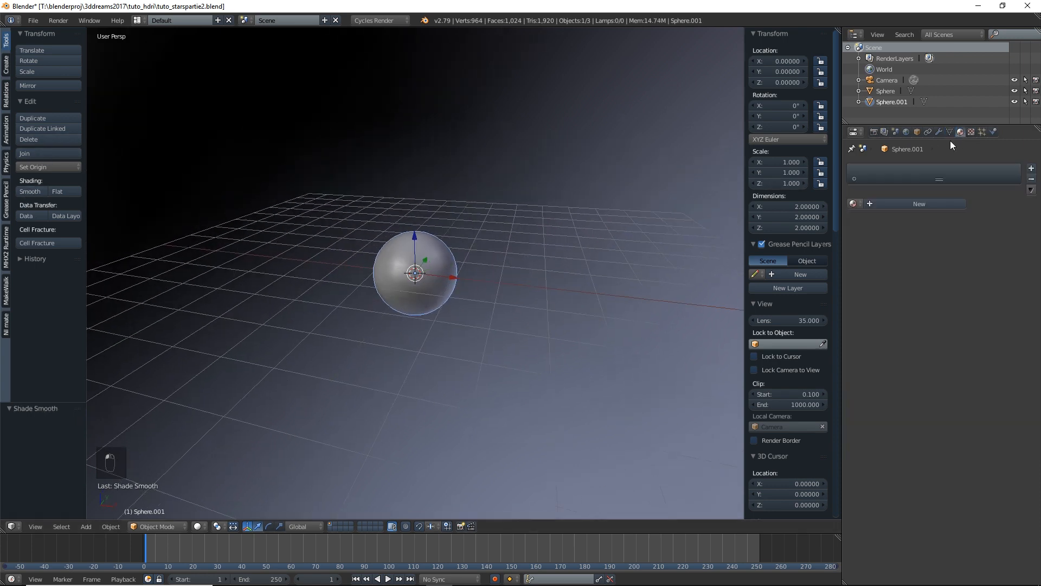
left_click(913, 203)
type("stars")
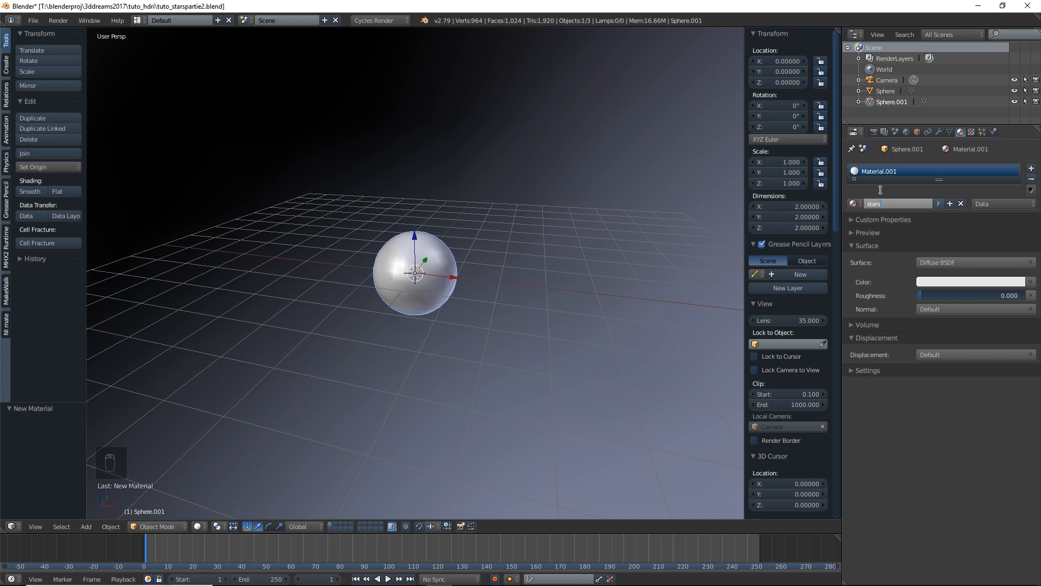
key("Return")
left_click(939, 262)
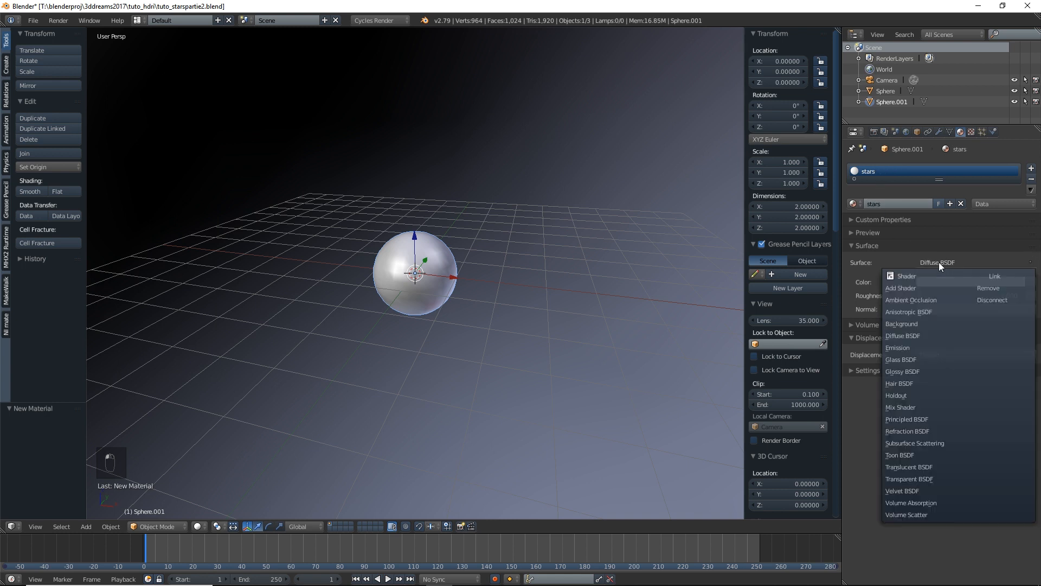
left_click(905, 346)
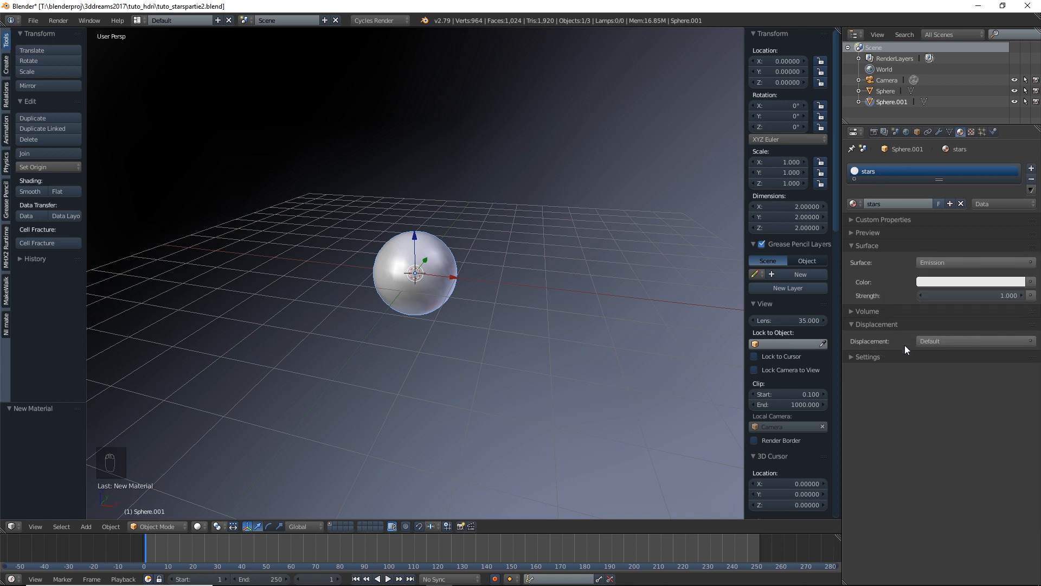
Set the emission strength of the stars material to 10
left_click(989, 295)
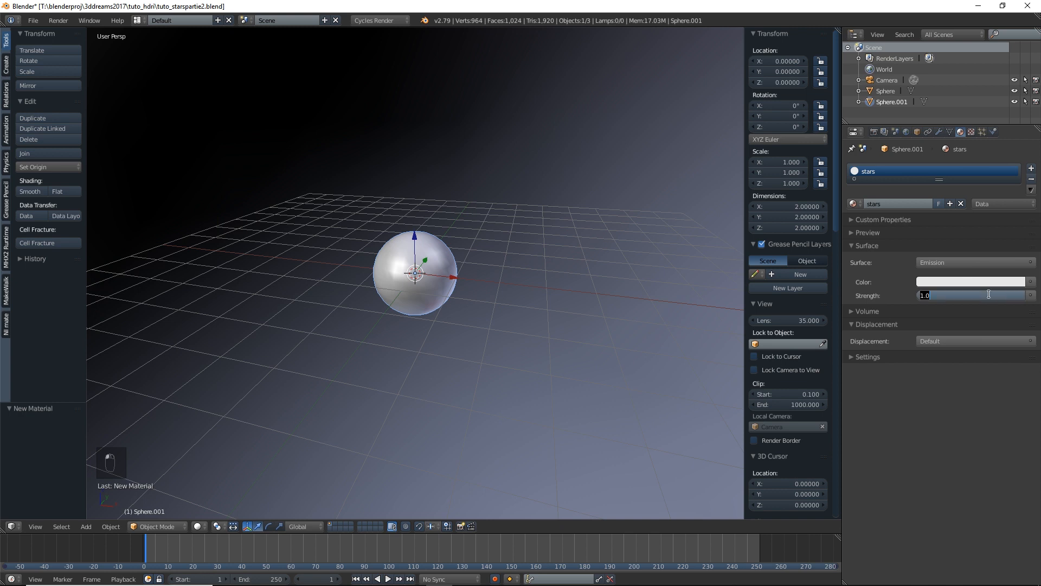
type("10")
key("Return")
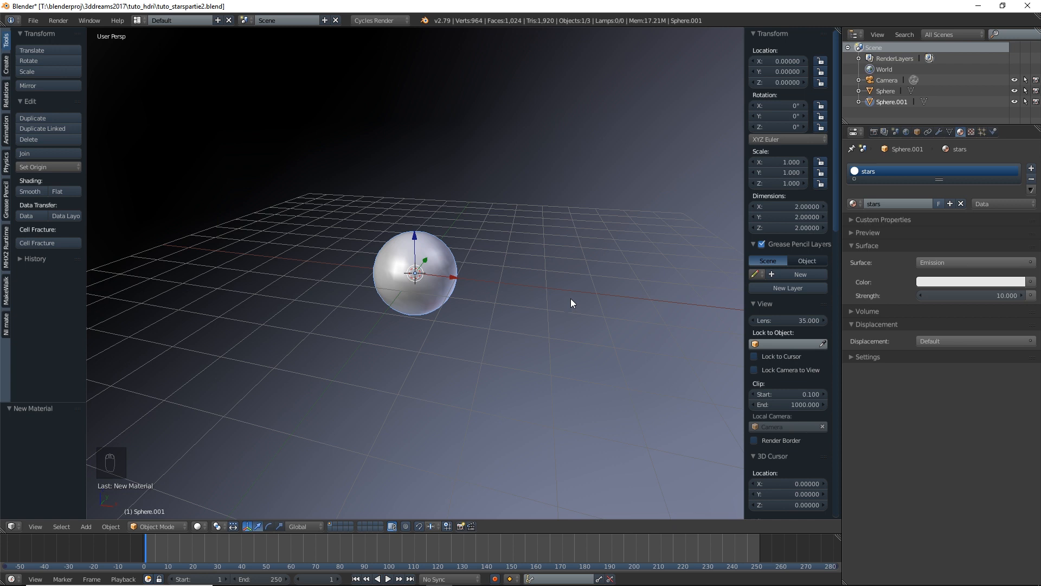
Duplicate the small sphere twice along the X axis, spacing the copies about 2.7 units apart in the negative direction
key("shift+d")
key("x")
left_click(492, 286)
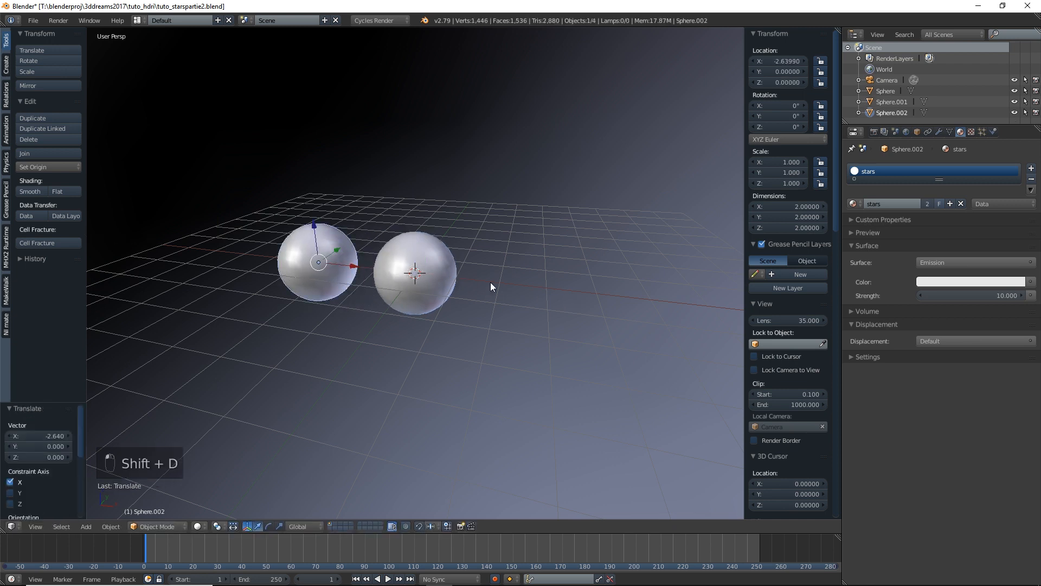
key("shift+d")
key("x")
left_click(418, 302)
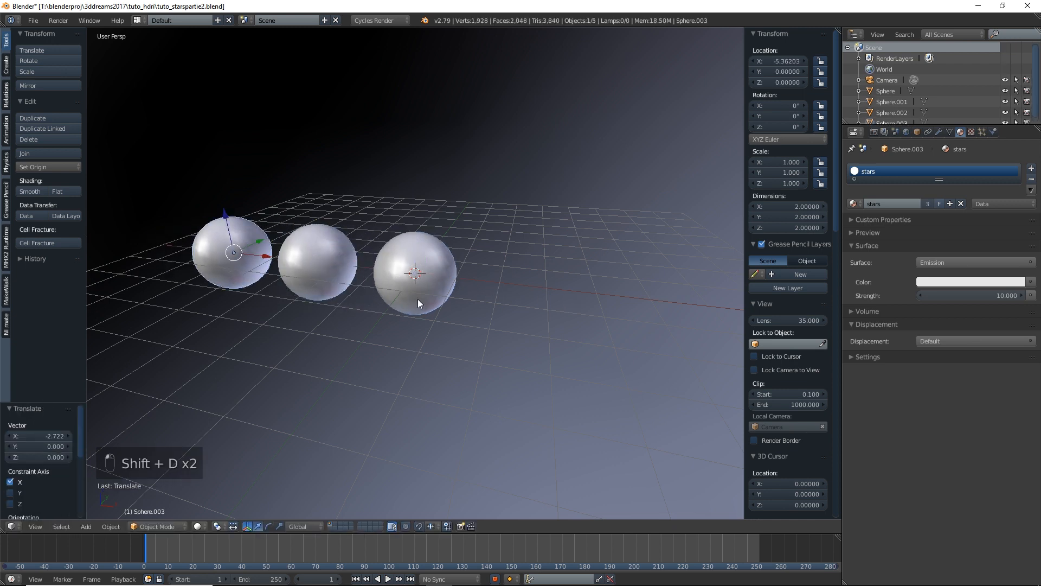
Scale the three small spheres to different sizes: the farthest to about 0.65, the middle to about 0.92 and the origin one to about 0.44
key("s")
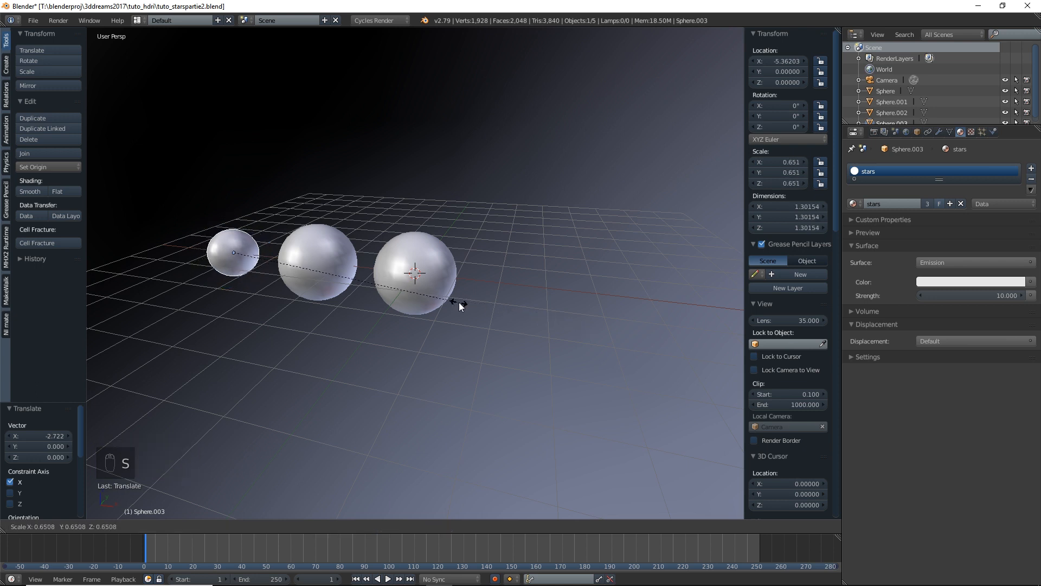
left_click(456, 302)
right_click(327, 277)
key("s")
left_click(471, 297)
right_click(442, 284)
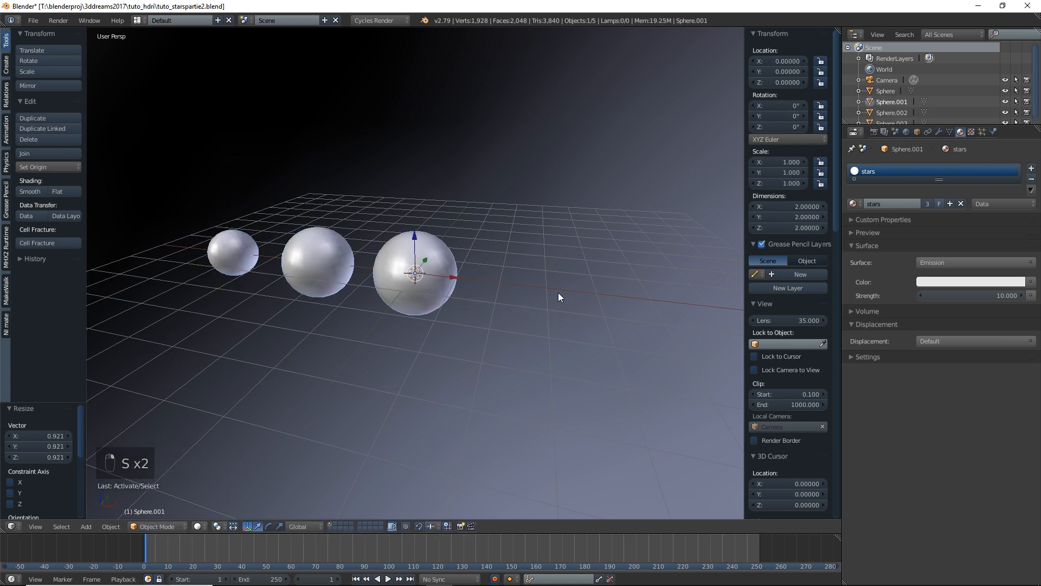
key("s")
left_click(472, 278)
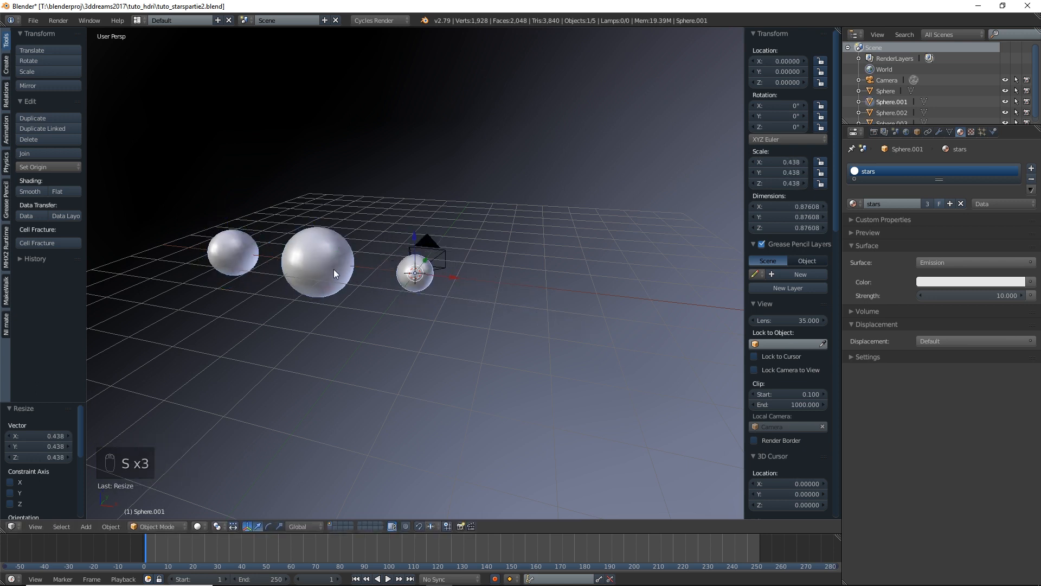
Put the three small spheres in a new group named stars and move them to the second layer
right_click(322, 255)
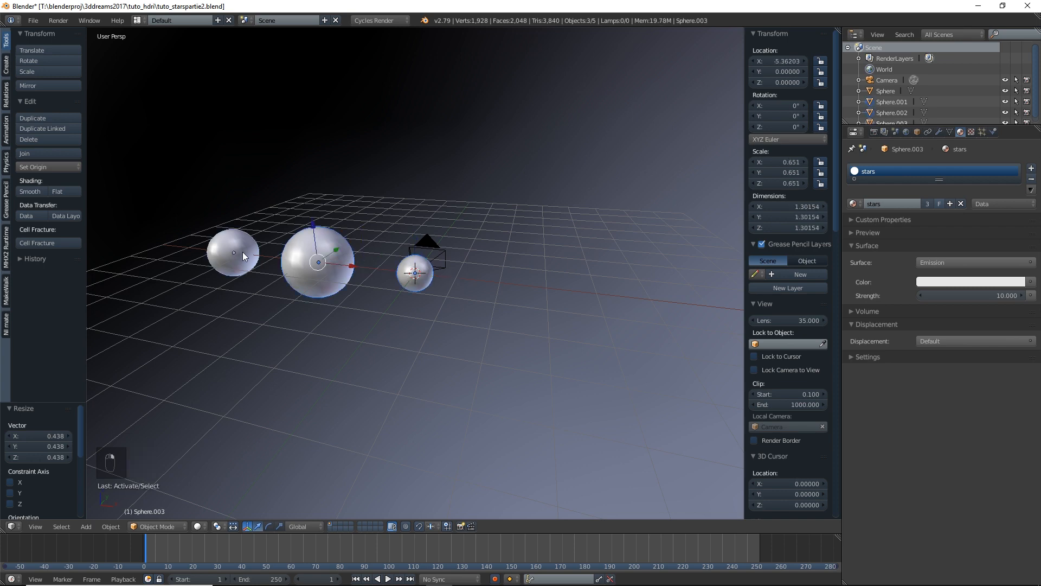
middle_click_drag(300, 272, 362, 275)
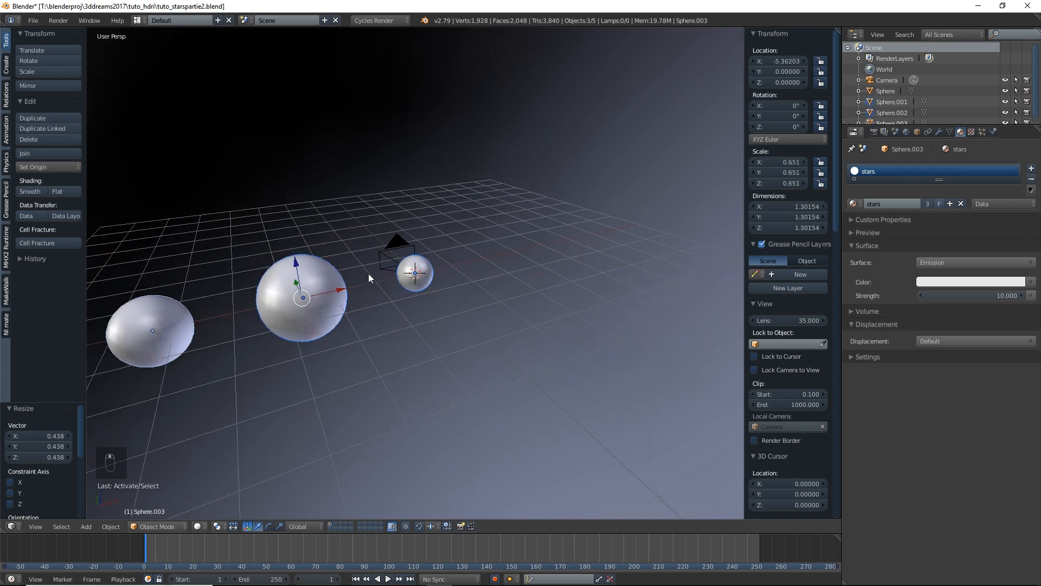
key("ctrl+g")
left_click(39, 432)
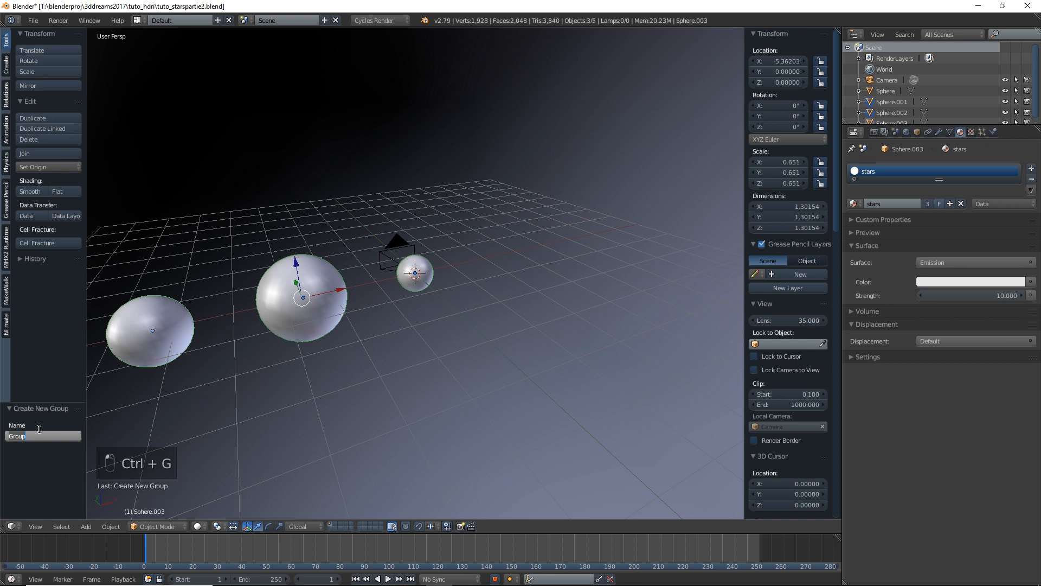
type("stars")
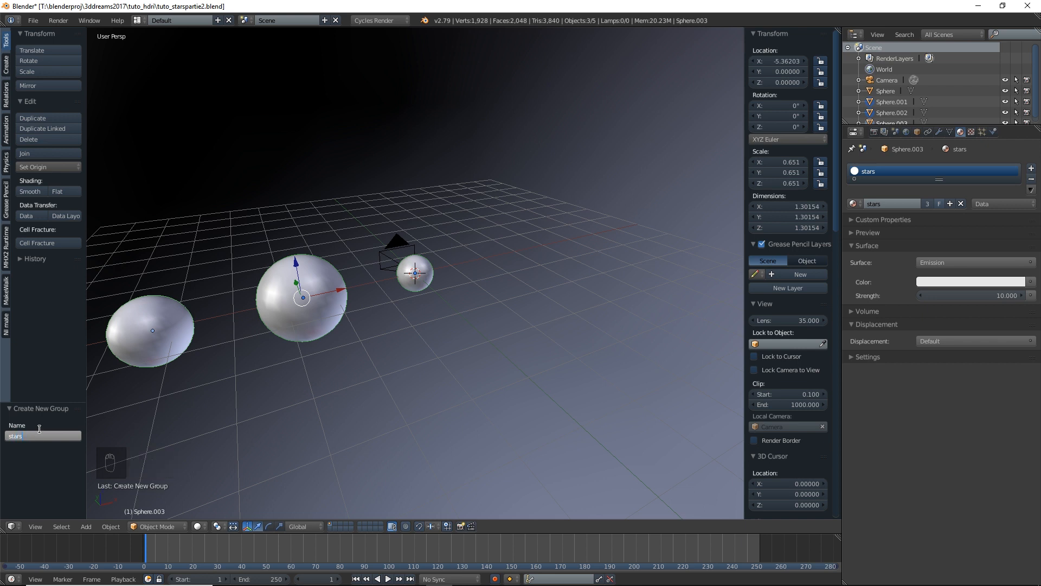
key("Return")
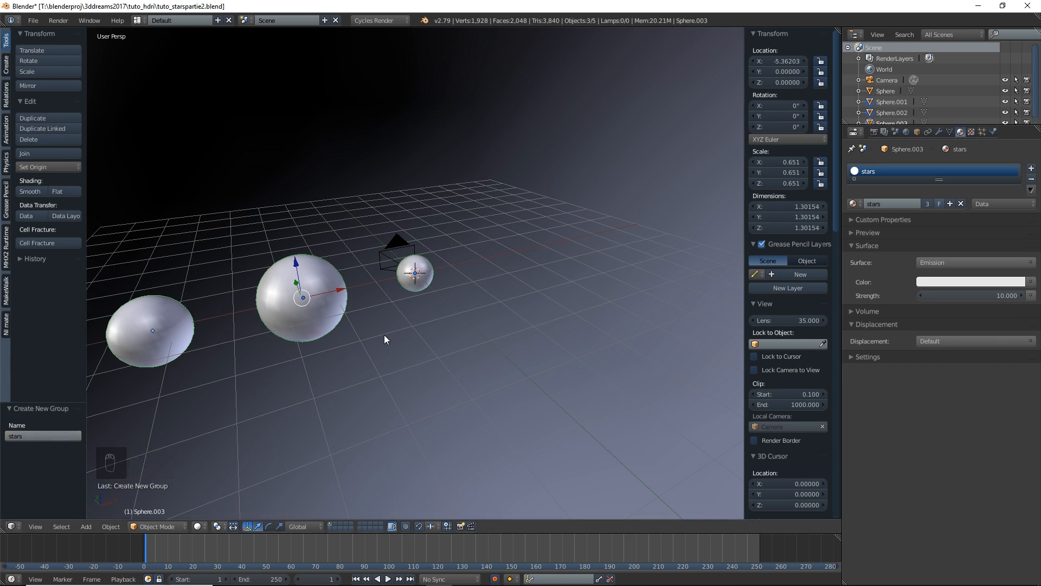
key("m")
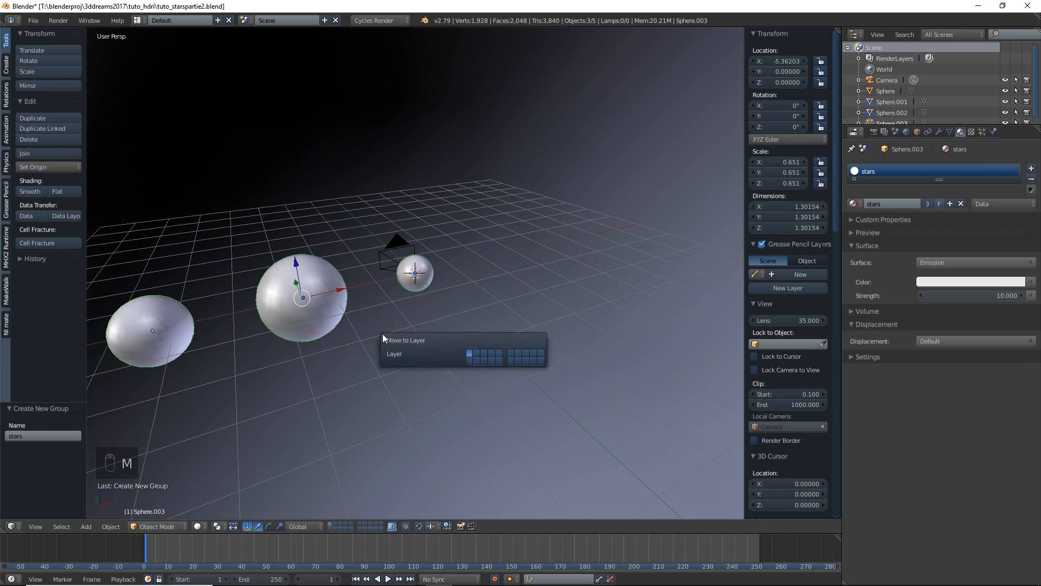
left_click(476, 356)
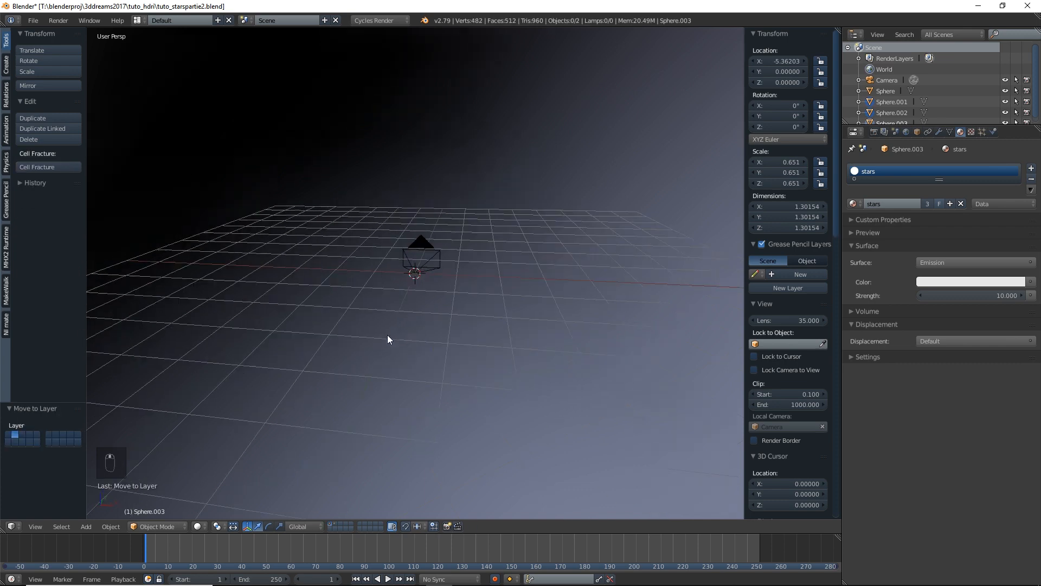
Add a new particle system of type Hair to the large enclosing sphere
middle_click_drag(387, 334, 388, 321)
scroll(389, 321, "down", 4)
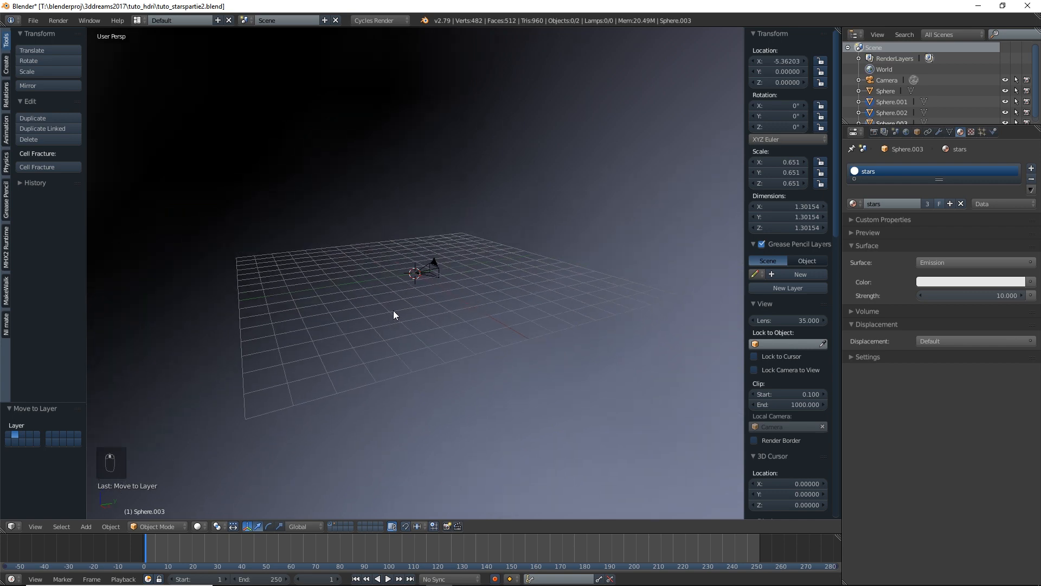
scroll(394, 311, "down", 18)
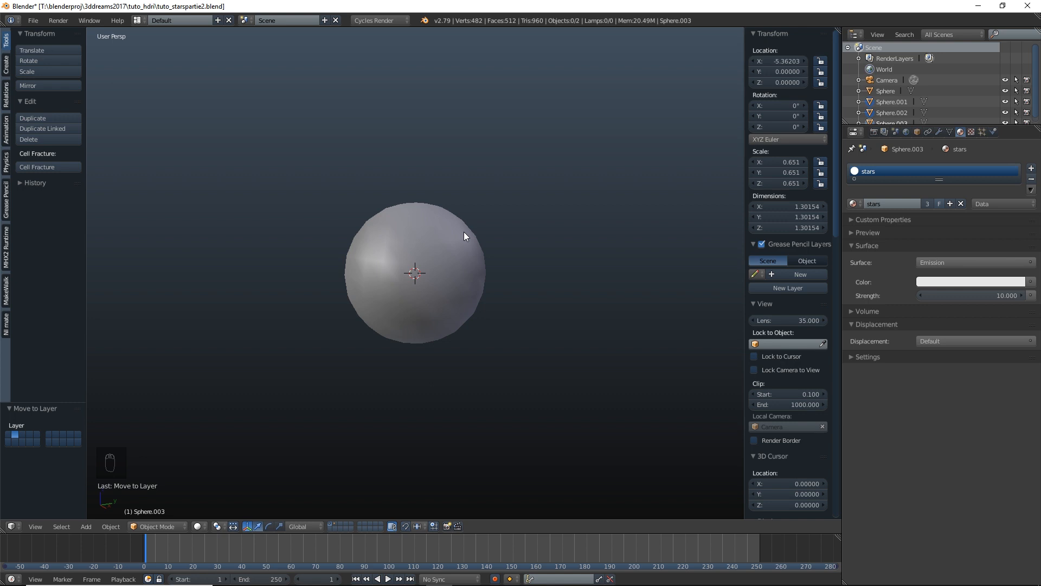
right_click(461, 232)
scroll(461, 232, "up", 8)
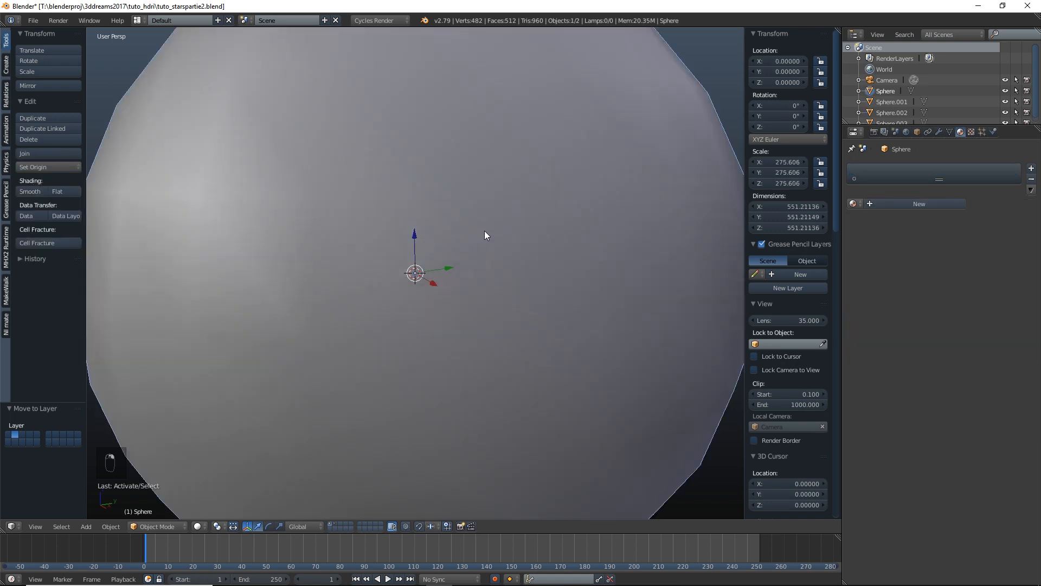
left_click(981, 132)
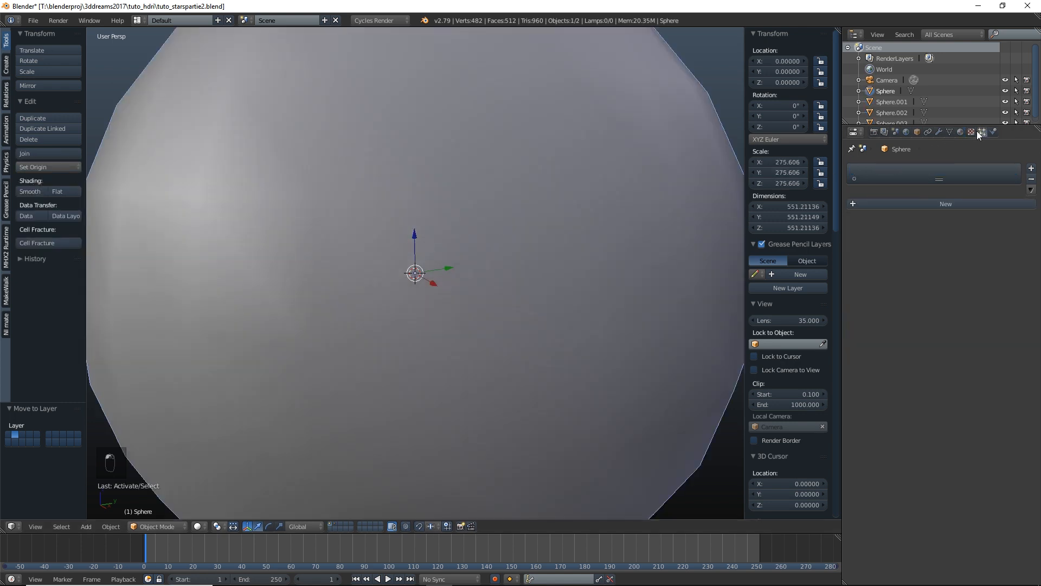
left_click(903, 203)
left_click(922, 216)
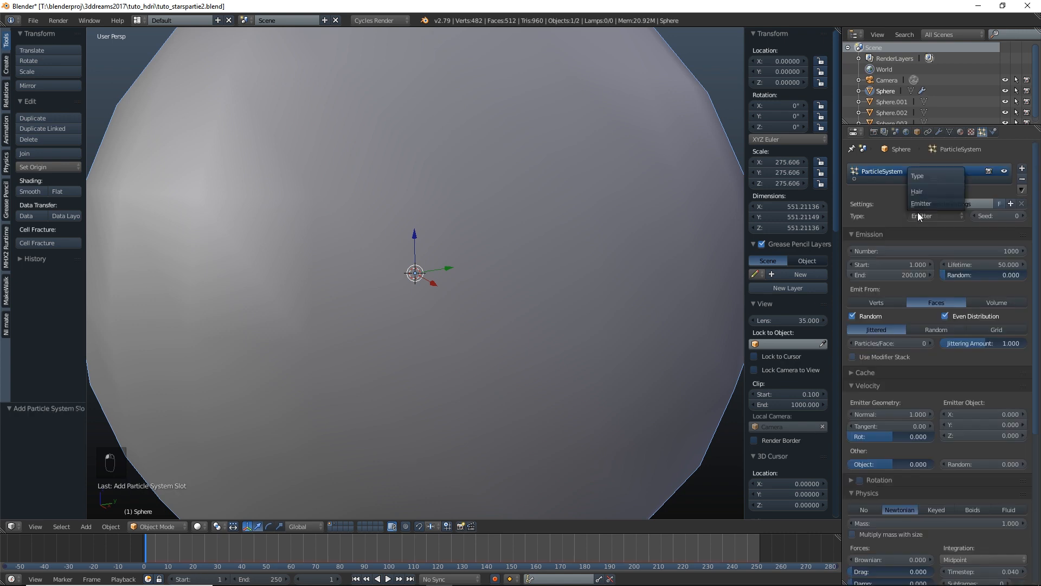
left_click(923, 191)
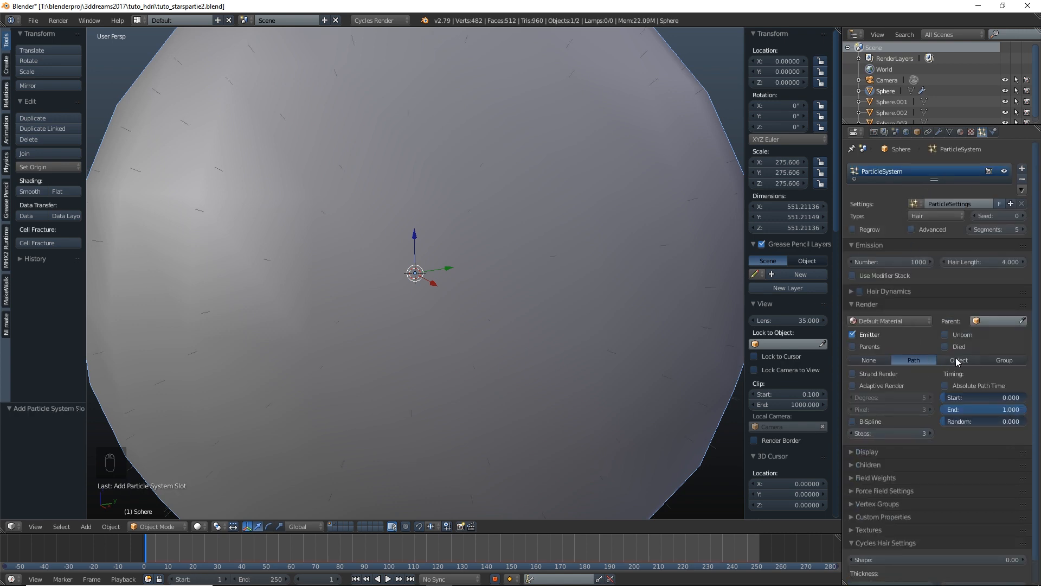
Render the hair particles as a group, using stars as the dupli group
left_click(1000, 361)
scroll(517, 289, "down", 5)
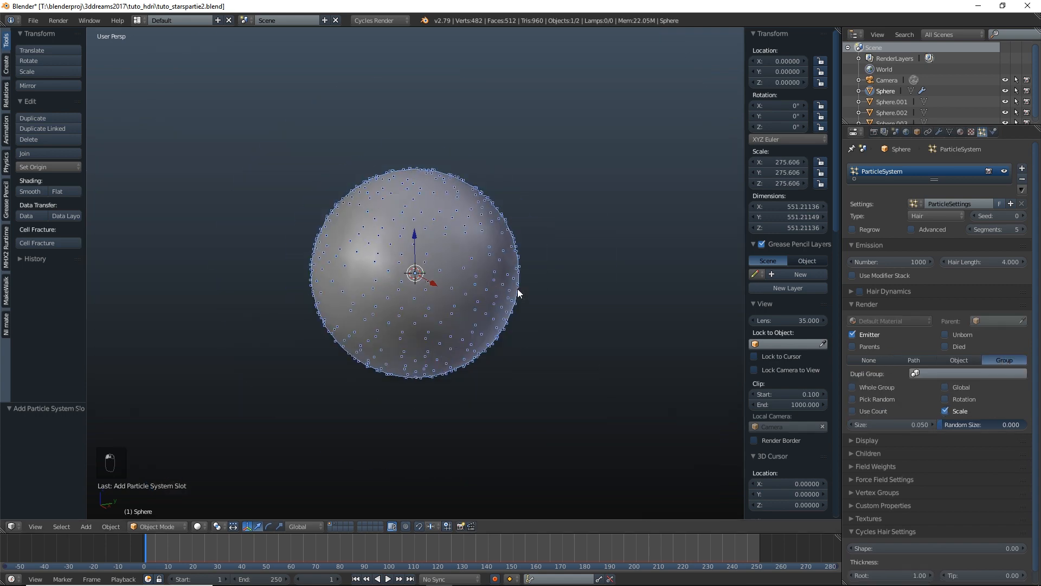
scroll(528, 288, "up", 8)
scroll(532, 300, "down", 1)
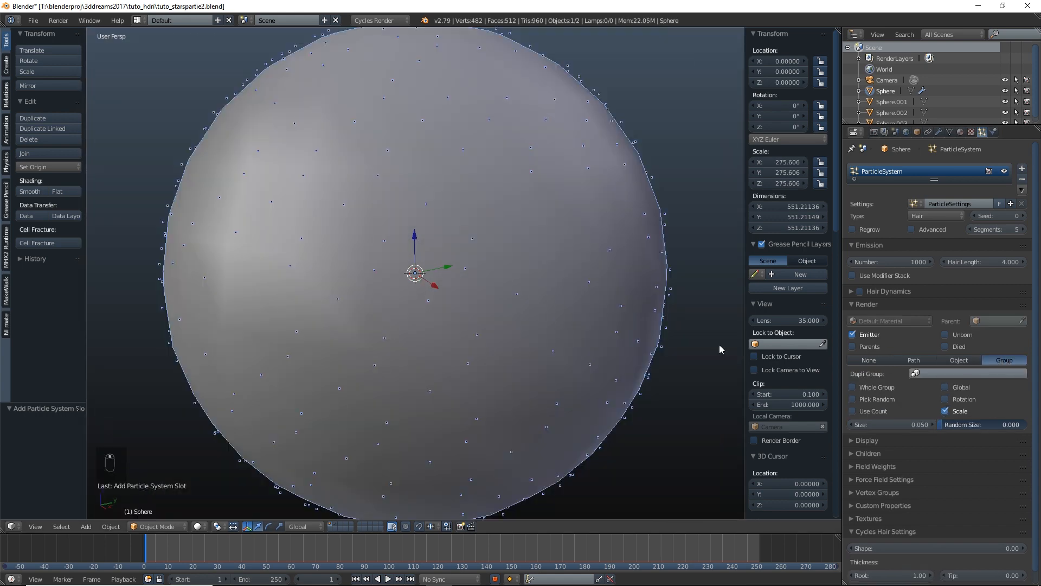
left_click(927, 374)
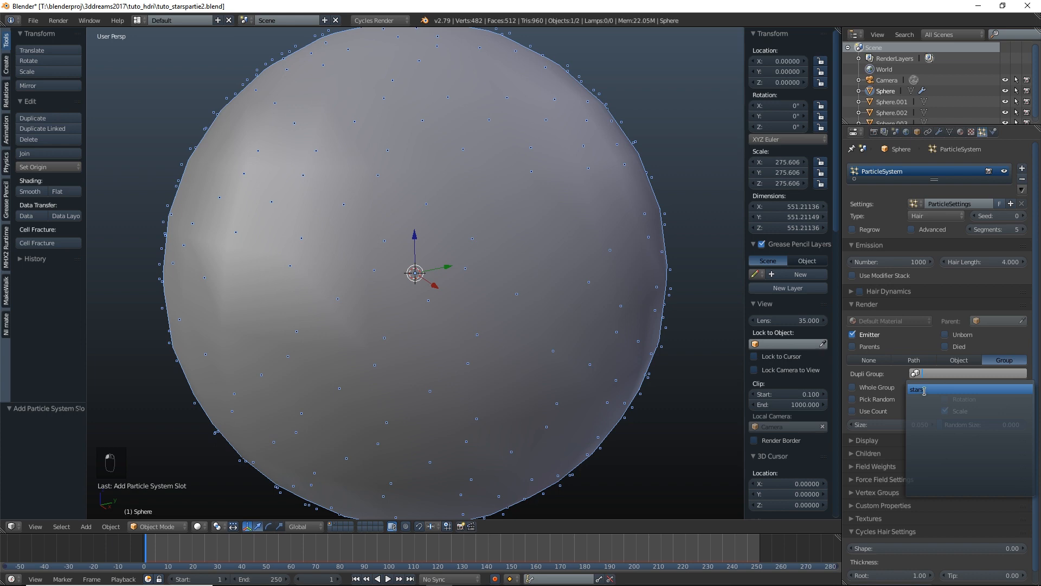
left_click(922, 390)
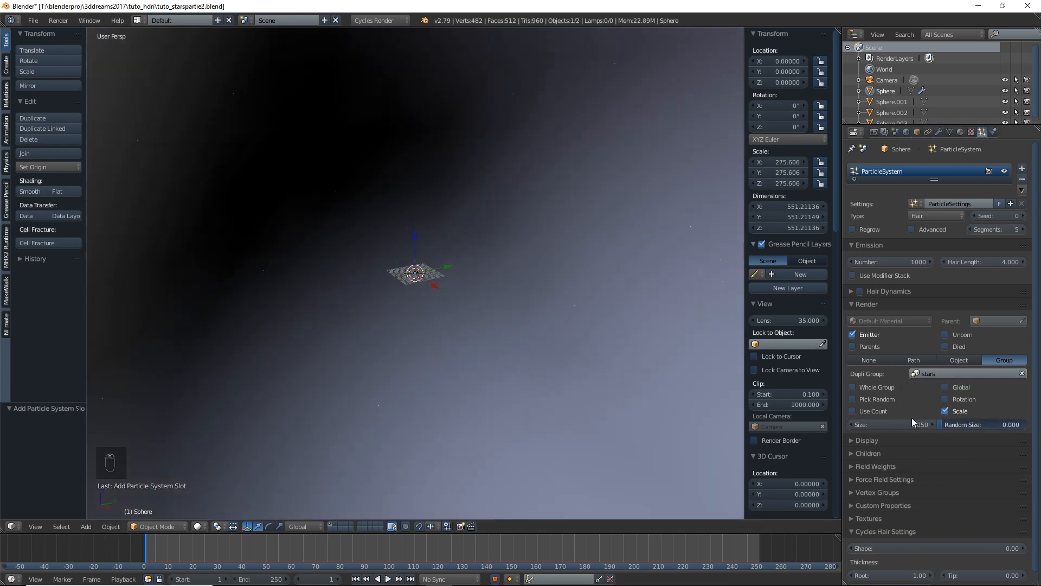
Set the particles to Pick Random with size 1.15 and random size 1, and enable the advanced hair settings
left_click_drag(908, 425, 946, 425)
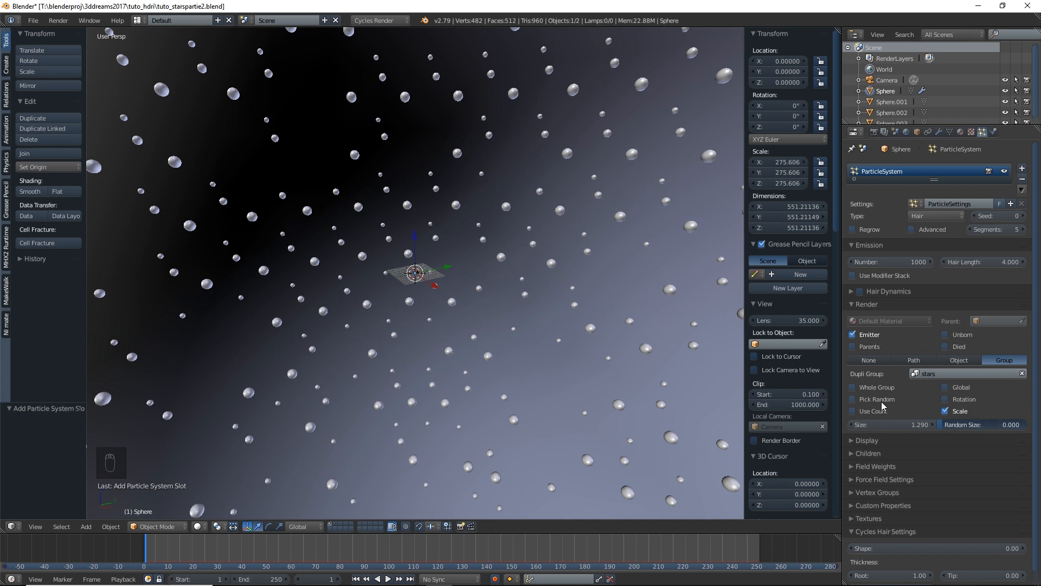
left_click(853, 400)
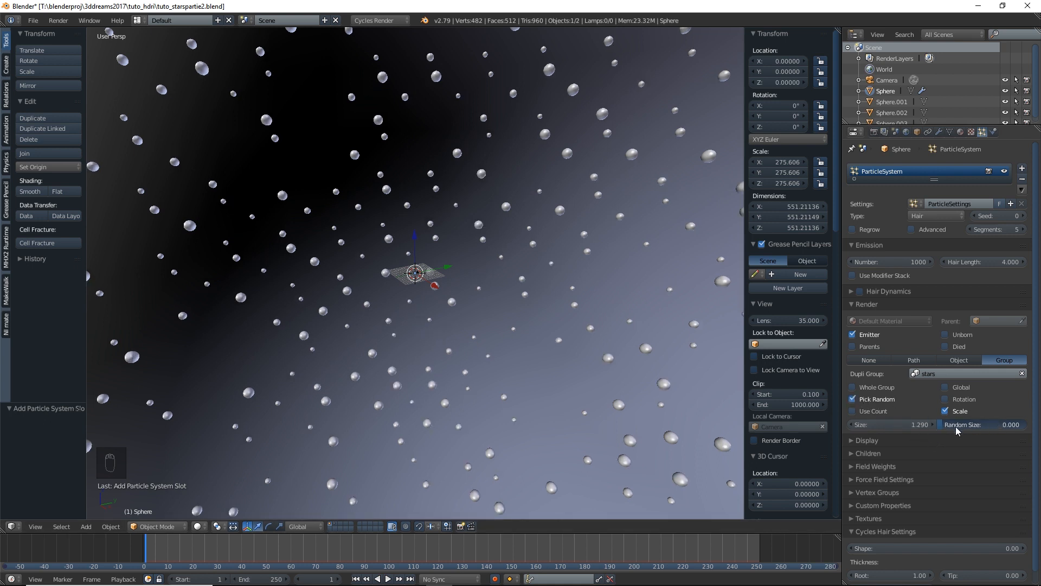
left_click_drag(972, 424, 1027, 424)
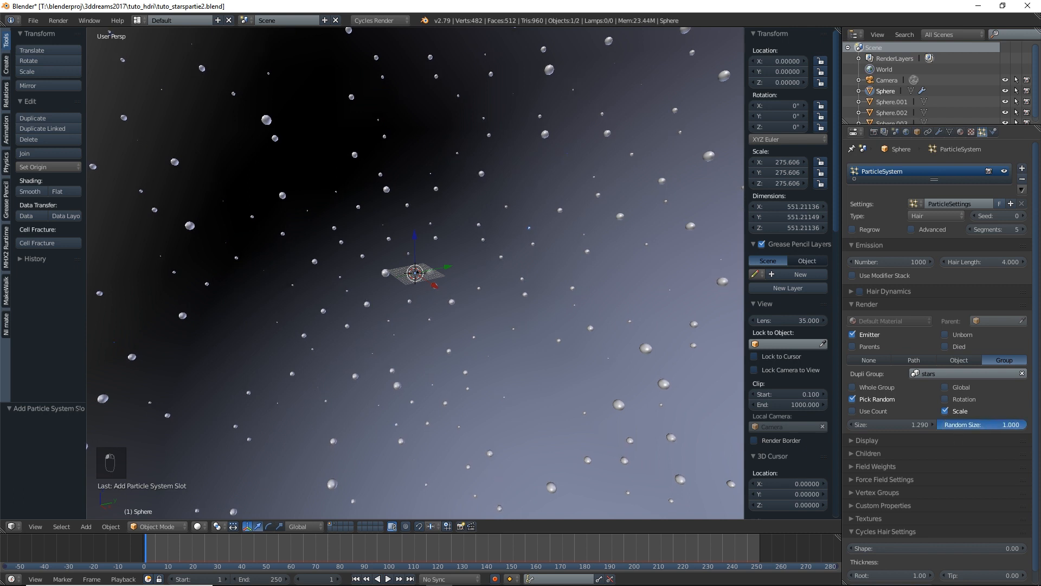
left_click_drag(903, 422, 895, 422)
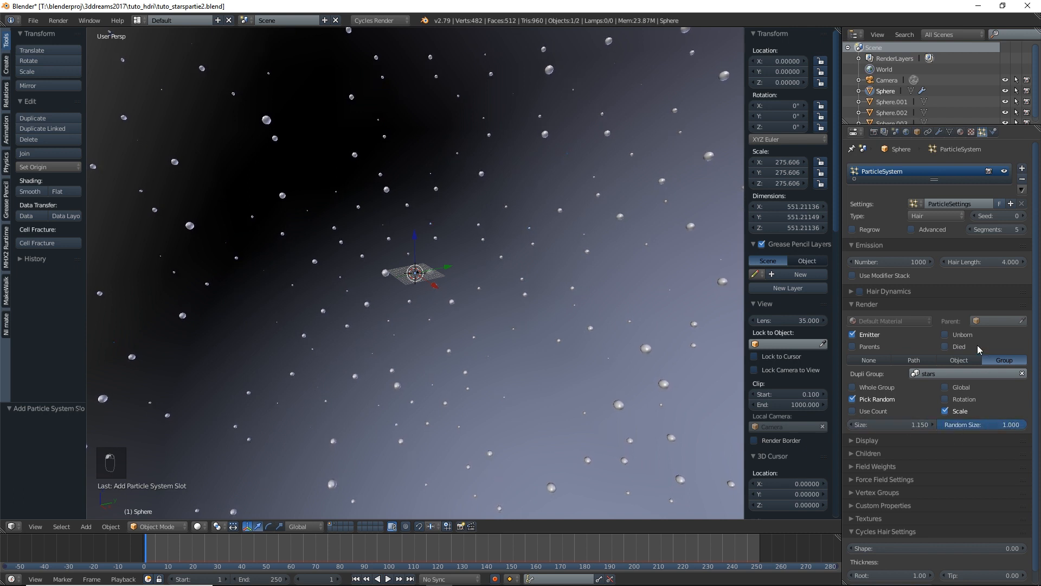
left_click(912, 230)
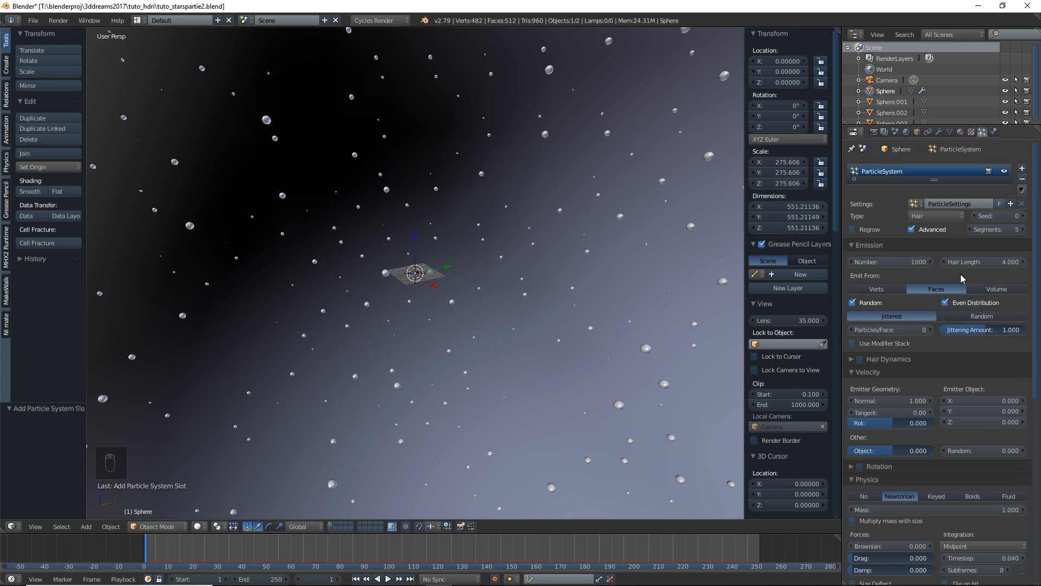
Try emitting the stars from the large sphere's vertices and from its volume, examining the volume distribution around the origin
left_click(879, 290)
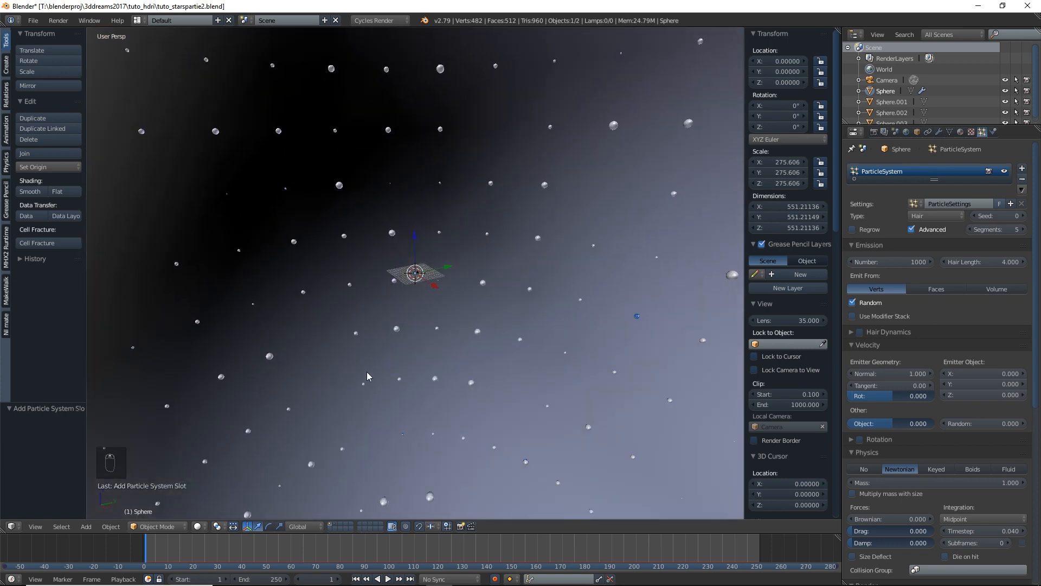
left_click(930, 289)
left_click(1004, 289)
scroll(477, 339, "down", 3)
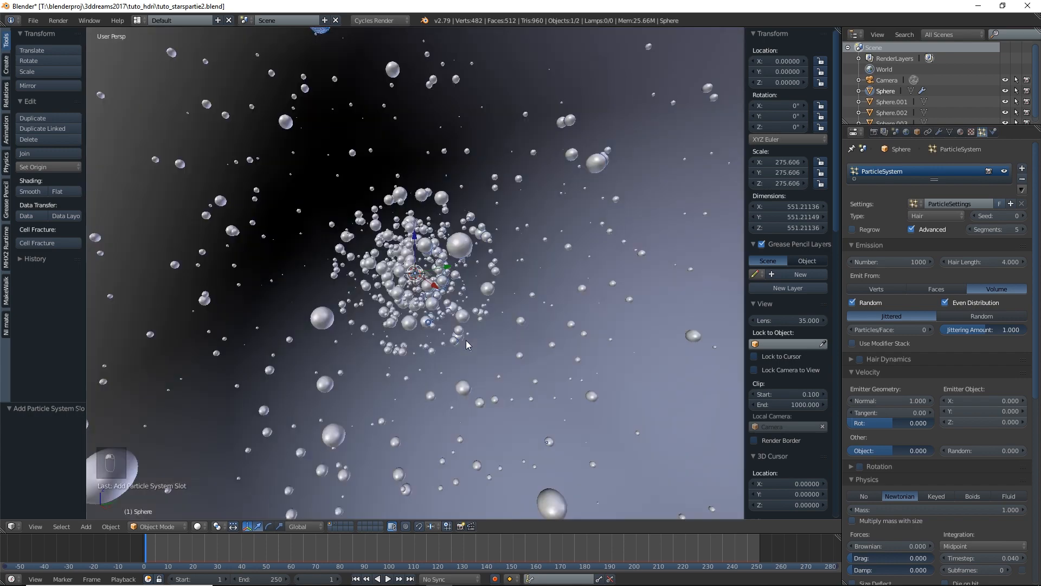
scroll(466, 340, "up", 3)
middle_click_drag(468, 338, 441, 337)
scroll(496, 309, "up", 4)
scroll(385, 343, "down", 3)
scroll(393, 340, "down", 1)
scroll(475, 339, "up", 8)
scroll(460, 330, "down", 8)
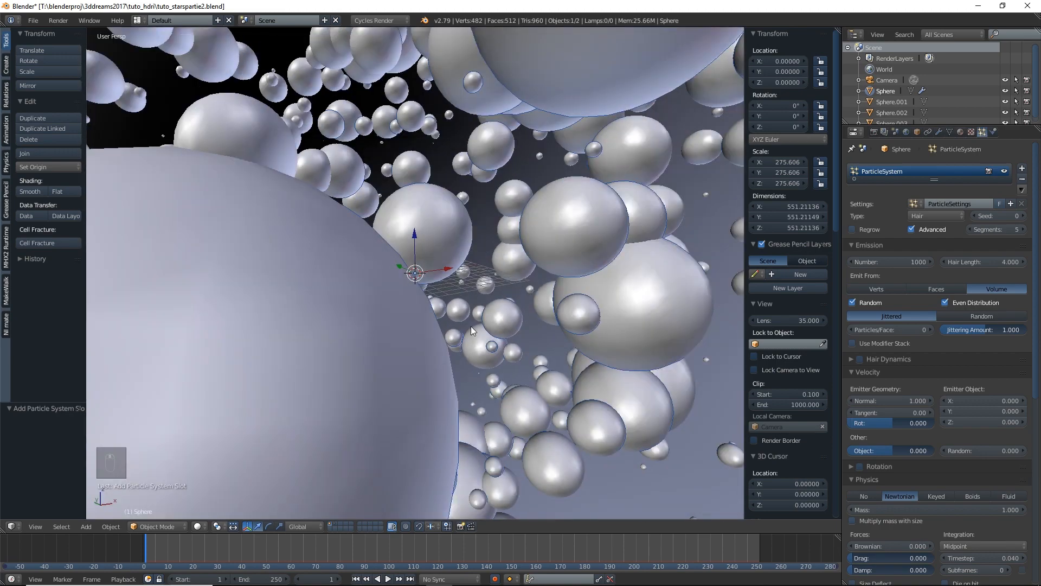
scroll(504, 332, "up", 2)
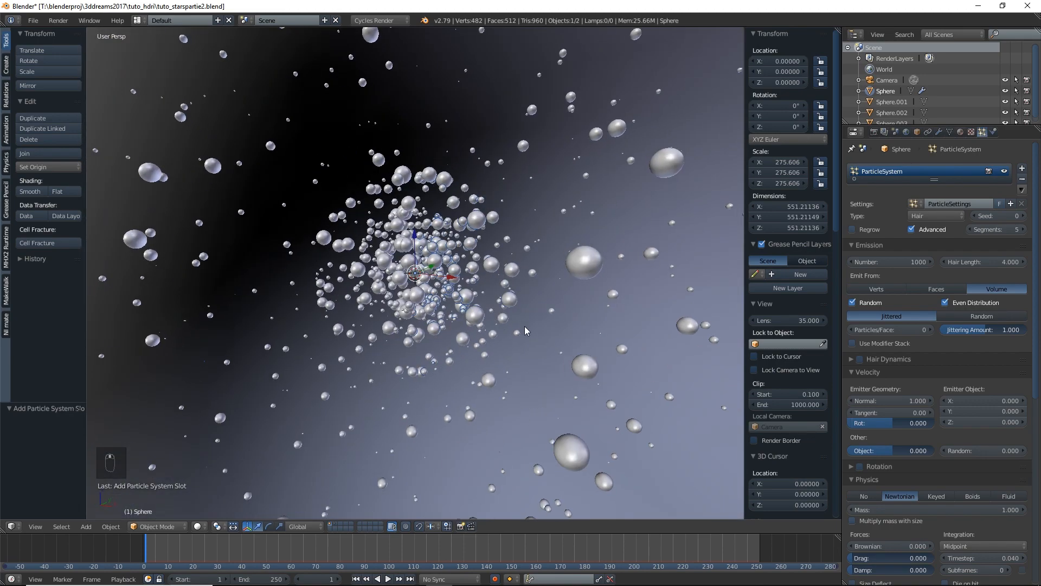
Emit the particles from the sphere's faces with Random distribution instead of Jittered
left_click(936, 289)
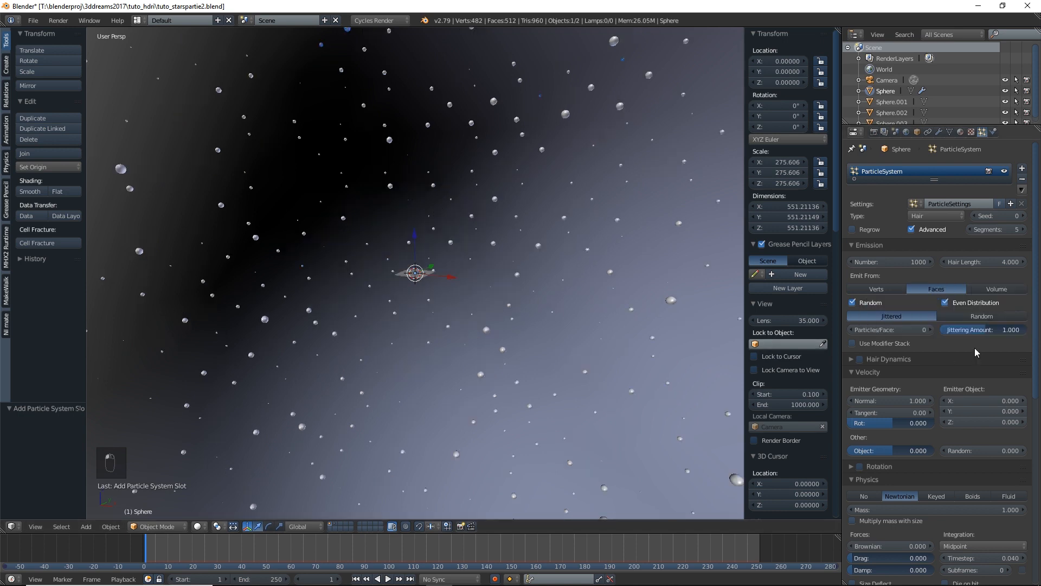
left_click(982, 317)
middle_click_drag(402, 306, 445, 356)
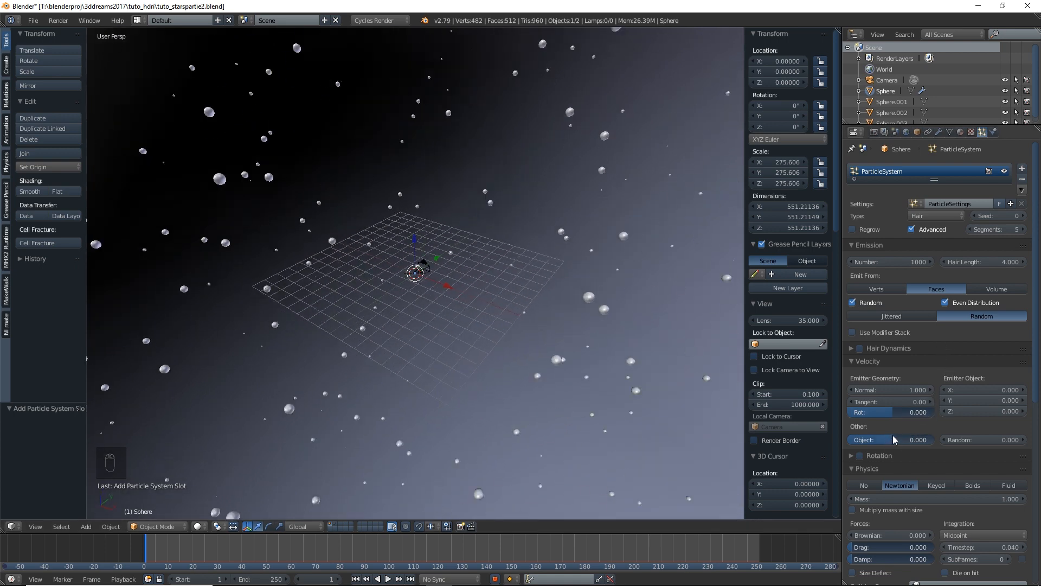
Try a particle size of 0.160, previewing the stars in rendered shading before returning to solid shading
scroll(896, 477, "down", 3)
scroll(910, 455, "down", 2)
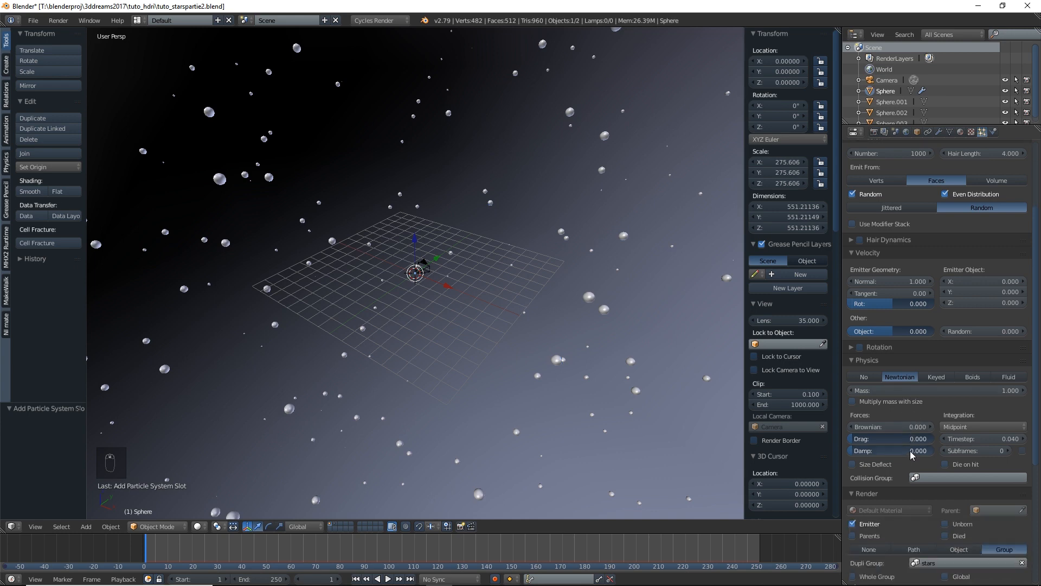
scroll(911, 454, "down", 6)
scroll(915, 412, "up", 10)
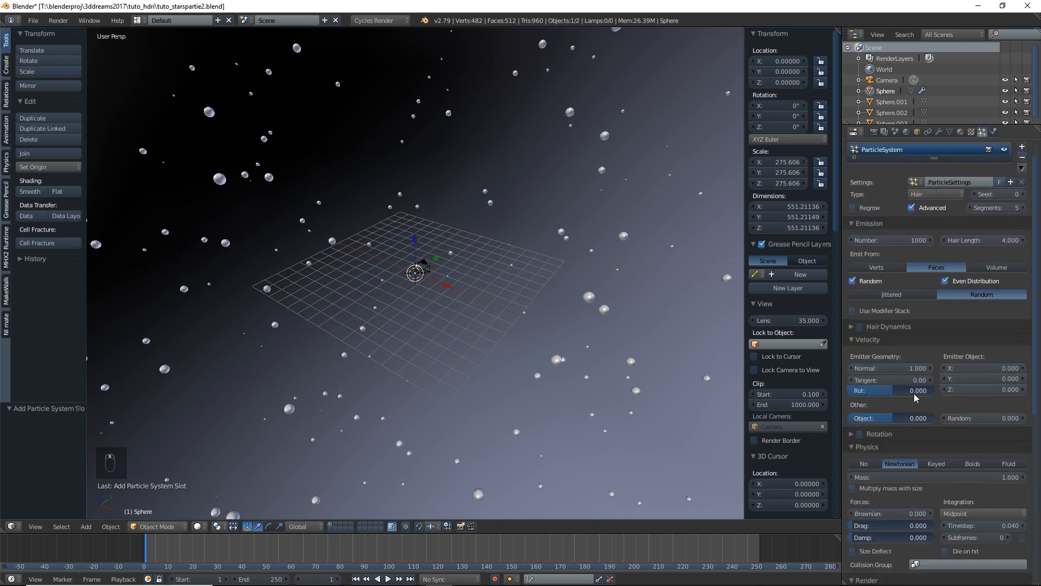
scroll(930, 432, "down", 4)
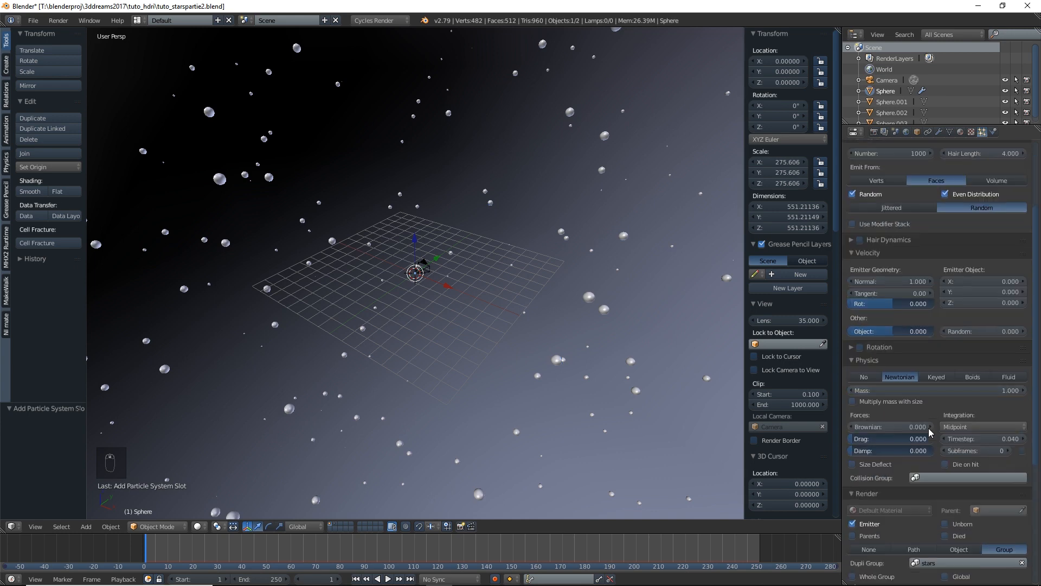
scroll(930, 431, "down", 6)
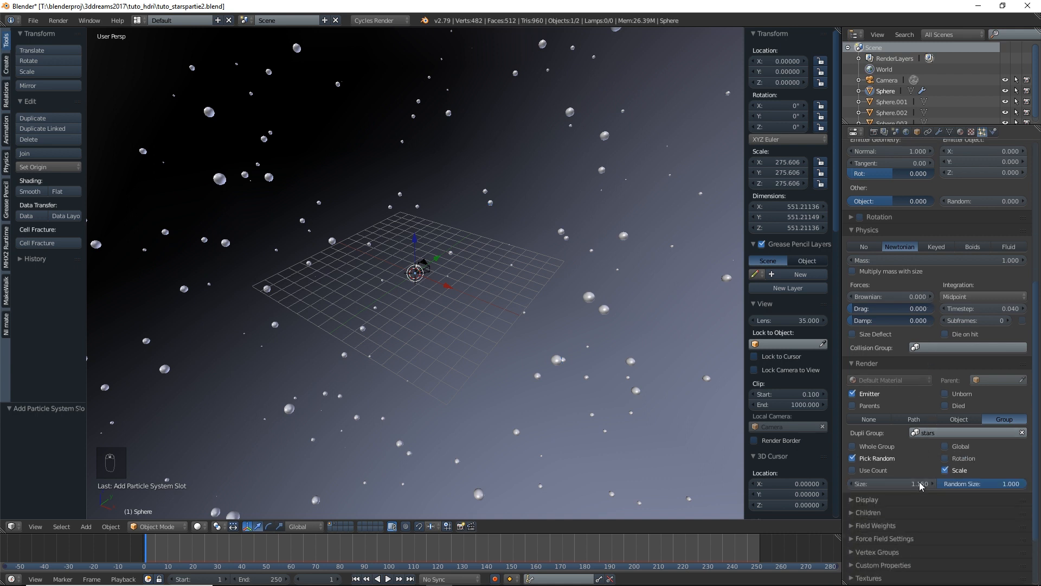
mouse_move(916, 483)
left_mouse_down()
mouse_move(890, 483)
mouse_move(903, 484)
left_mouse_up()
scroll(217, 489, "up", 2)
left_click(198, 526)
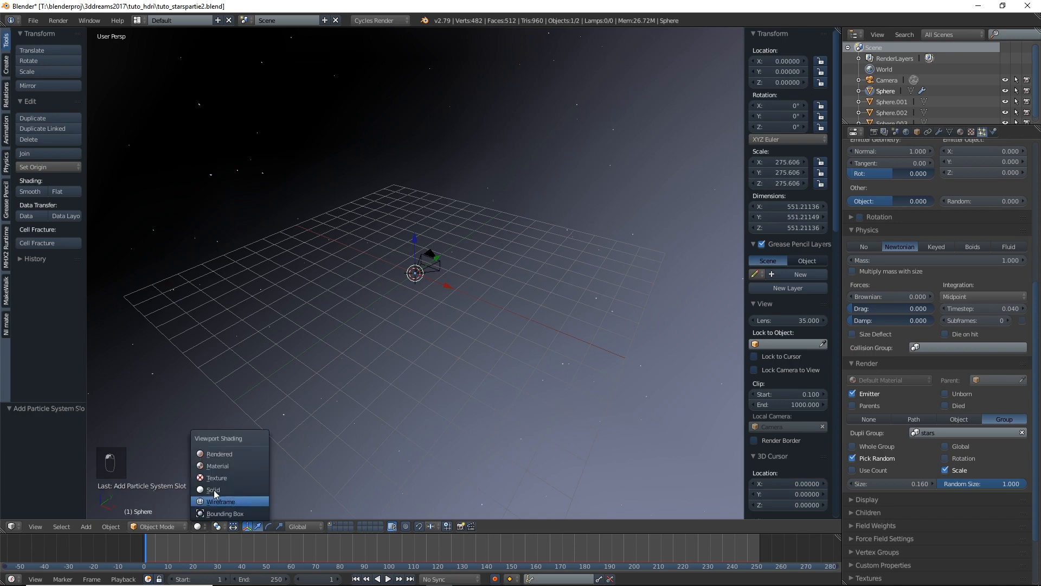
left_click(223, 454)
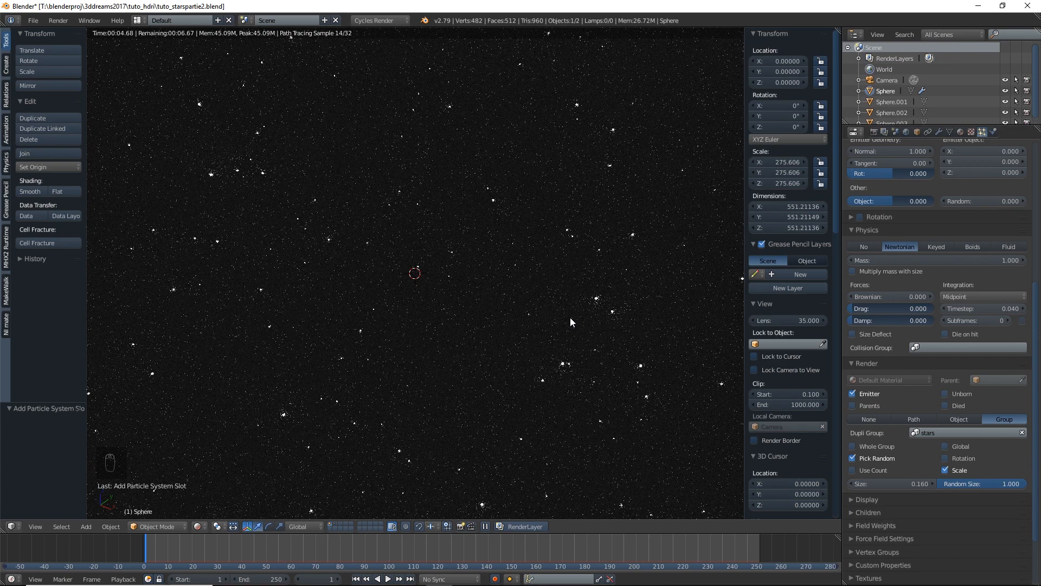
left_click(198, 527)
left_click(207, 489)
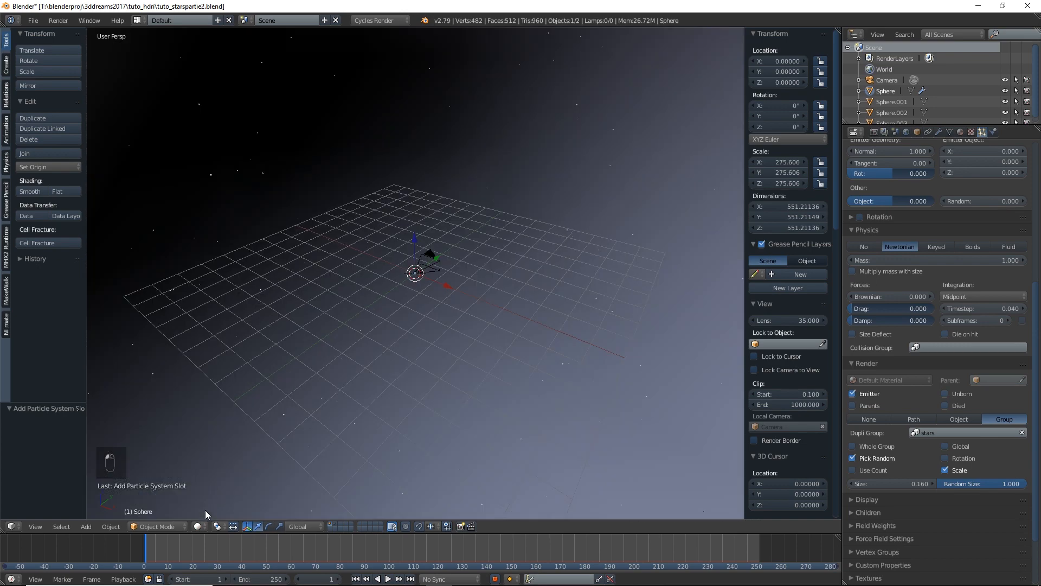
Exclude the emitter sphere from the particle render and check the result briefly in rendered shading
left_click(853, 394)
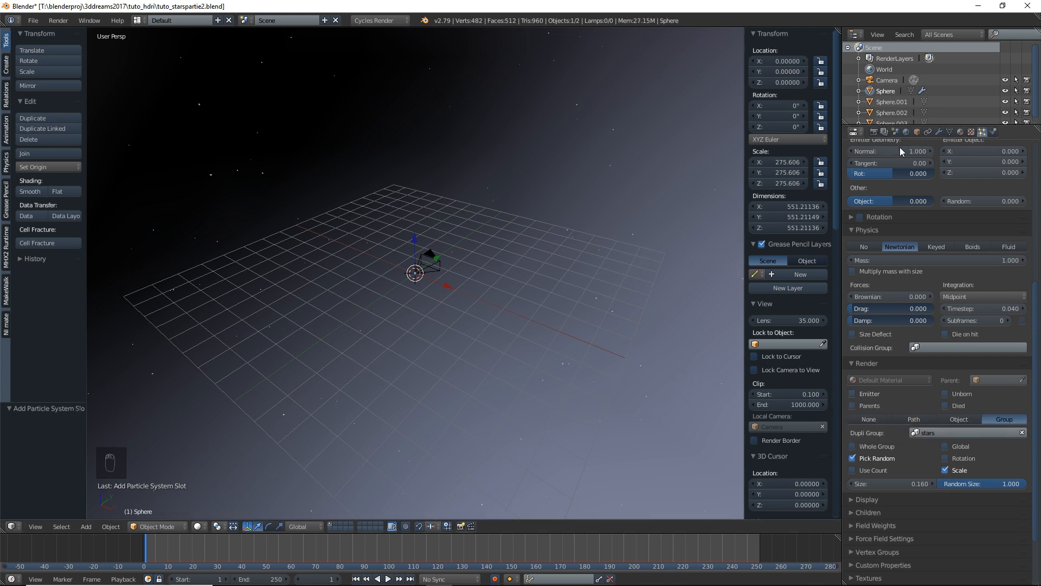
left_click(196, 527)
left_click(213, 451)
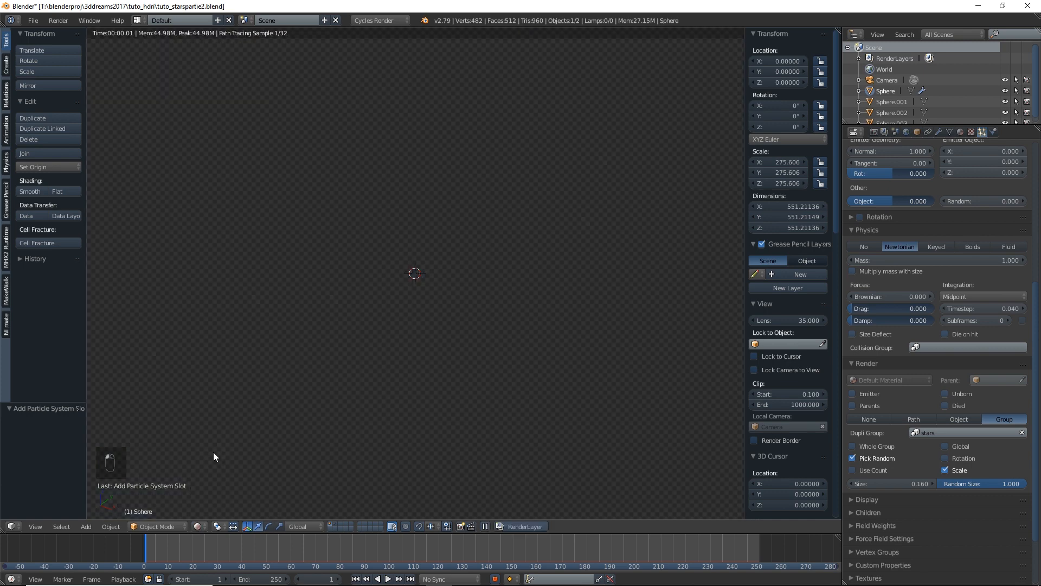
left_click(197, 526)
left_click(215, 490)
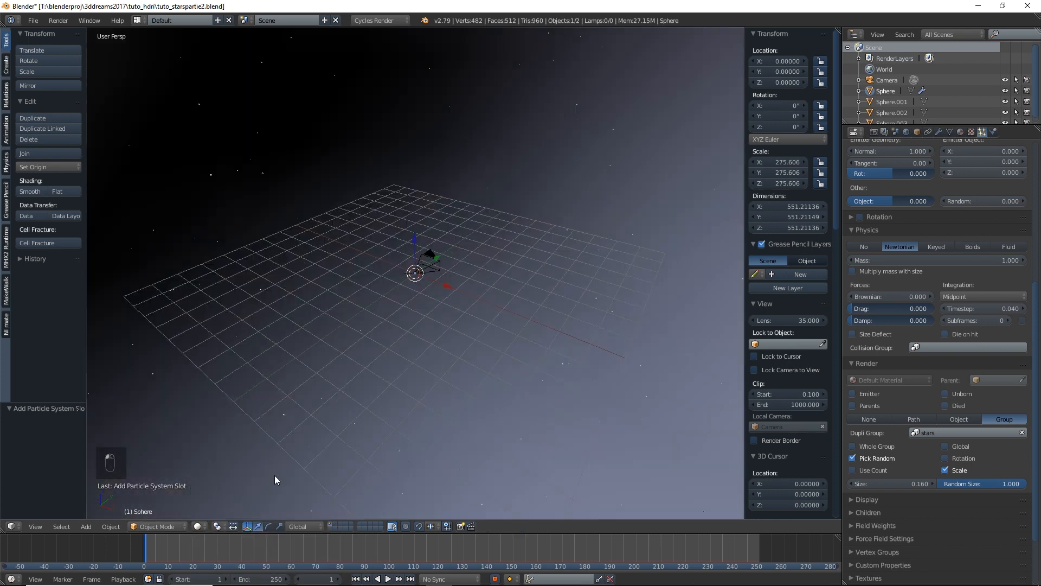
Set the world background color to black, preview the star field in rendered shading and return to solid
left_click(906, 132)
left_click(966, 242)
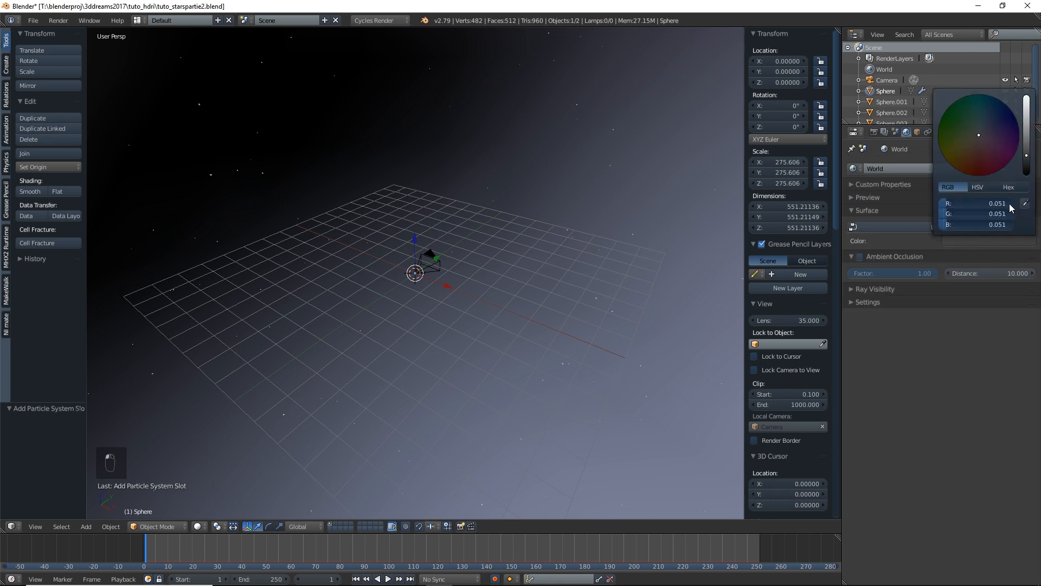
left_click(198, 526)
left_click(235, 454)
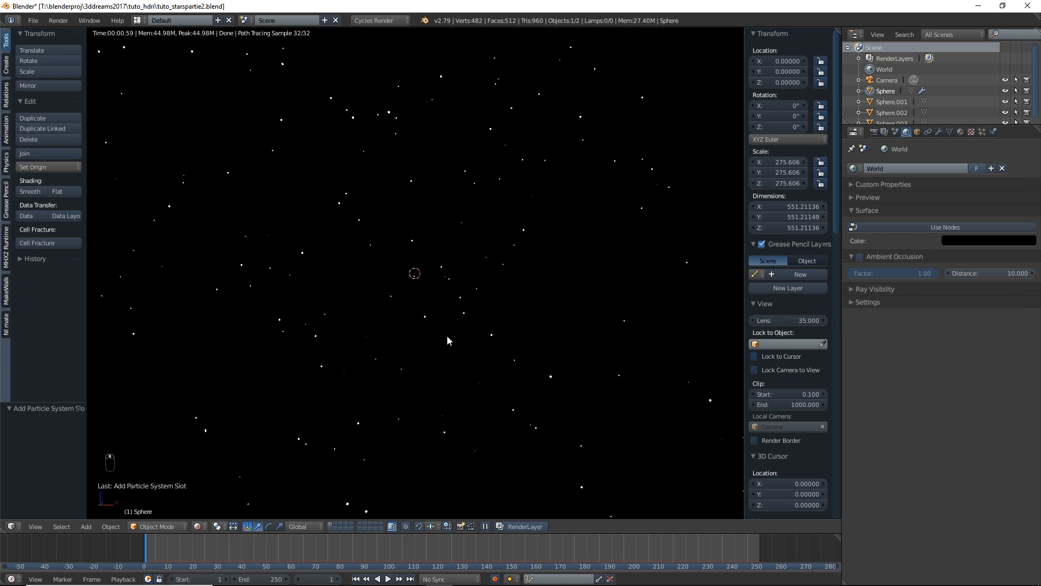
middle_click_drag(448, 334, 362, 341)
left_click(202, 530)
left_click(211, 497)
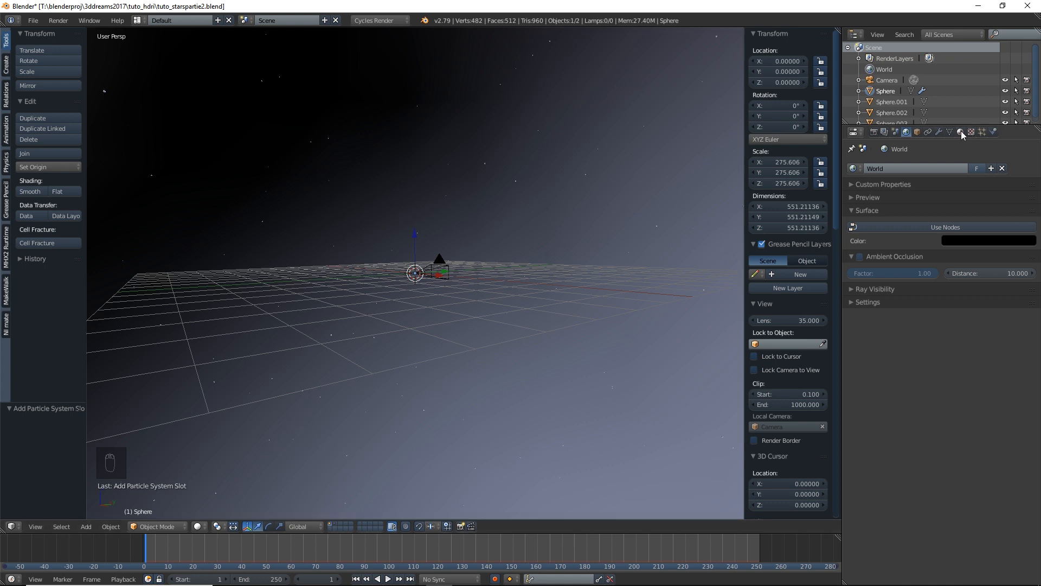
Reduce the particle size to 0.020 and display the viewport in rendered shading
left_click(982, 131)
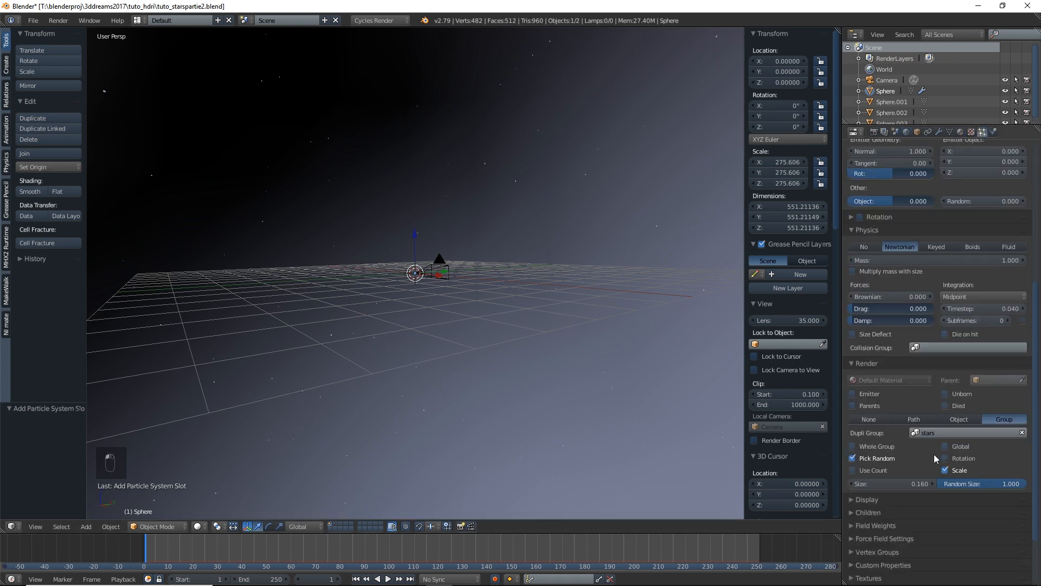
left_click_drag(915, 487, 913, 483)
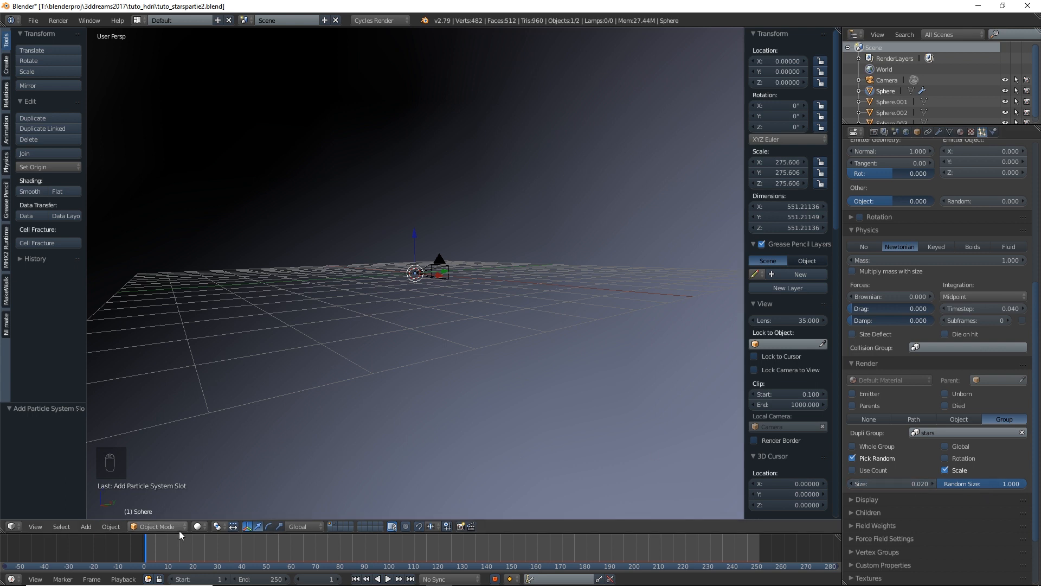
left_click(197, 526)
left_click(227, 455)
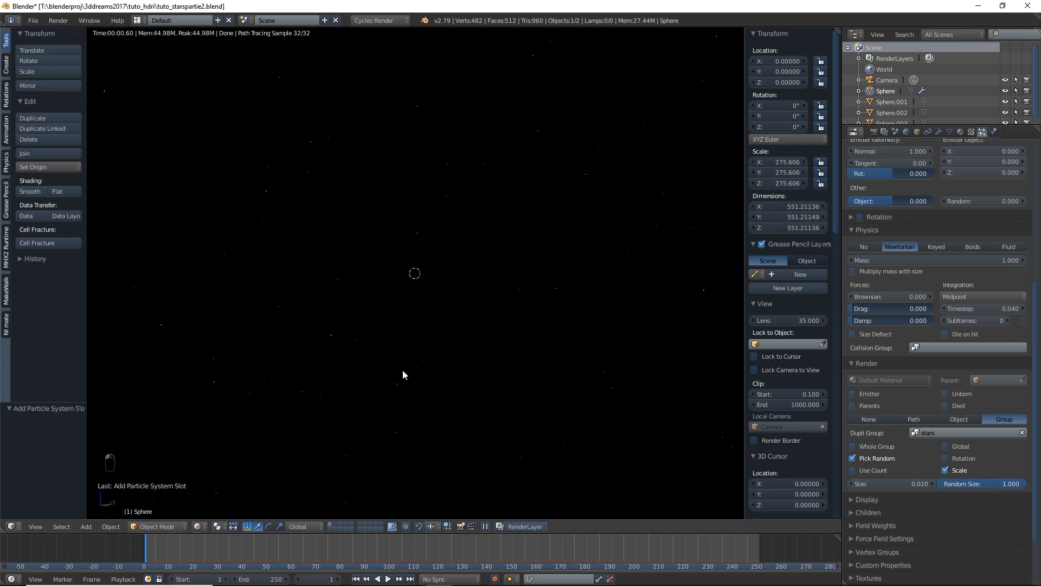
Raise the particle emission number to 4129
scroll(987, 268, "up", 5)
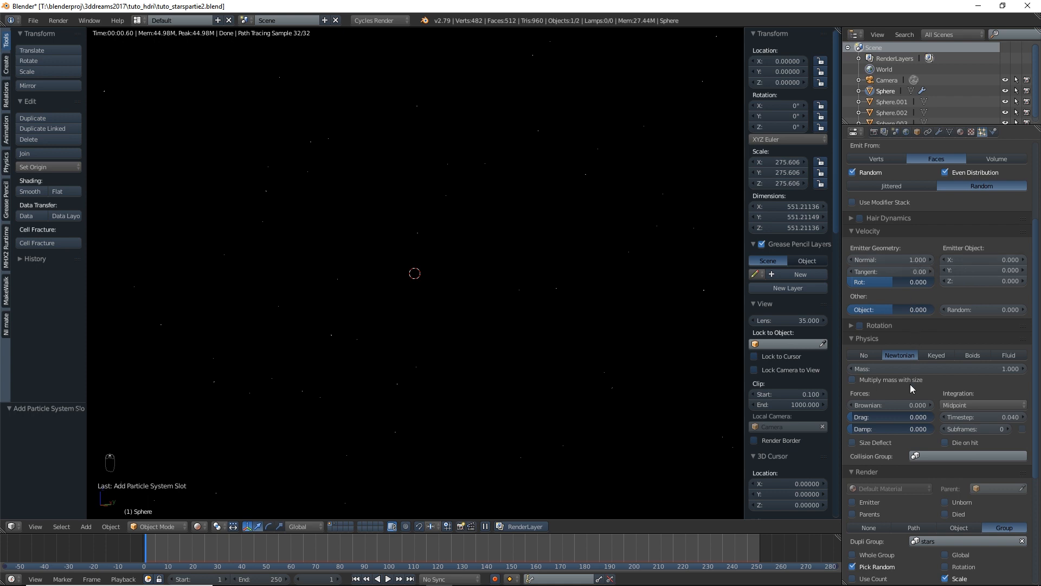
scroll(906, 326, "up", 5)
left_click_drag(912, 242, 903, 240)
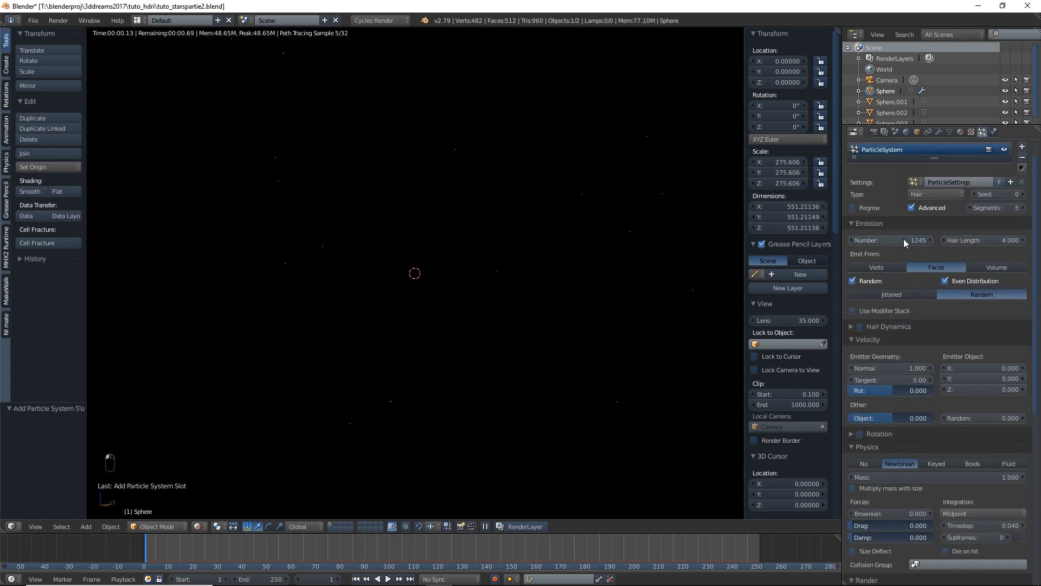
mouse_move(901, 240)
left_mouse_down()
mouse_move(922, 242)
mouse_move(907, 240)
left_mouse_up()
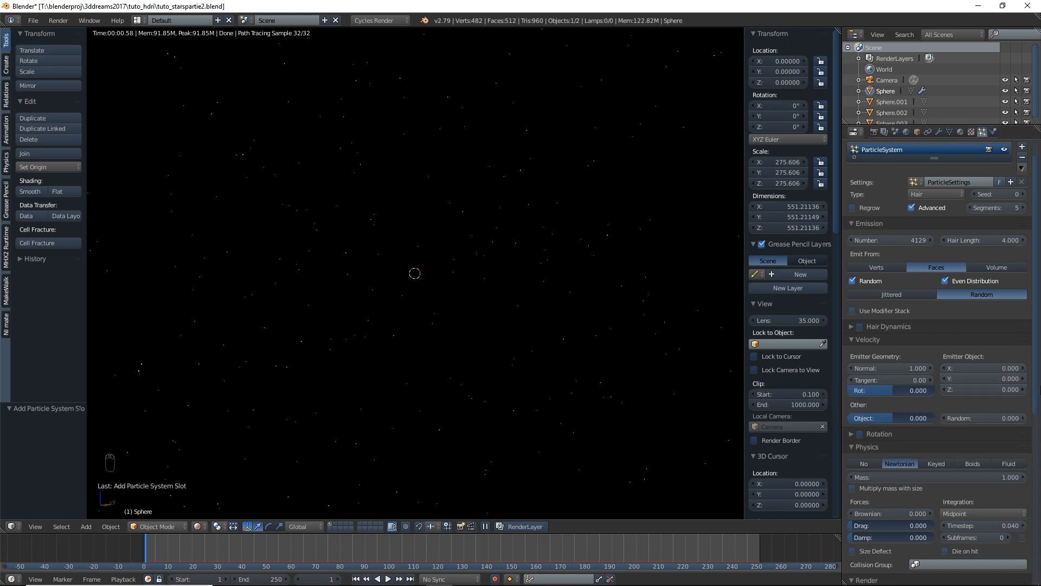
Add interpolated children to the particle system with a render count of 10
scroll(940, 486, "down", 13)
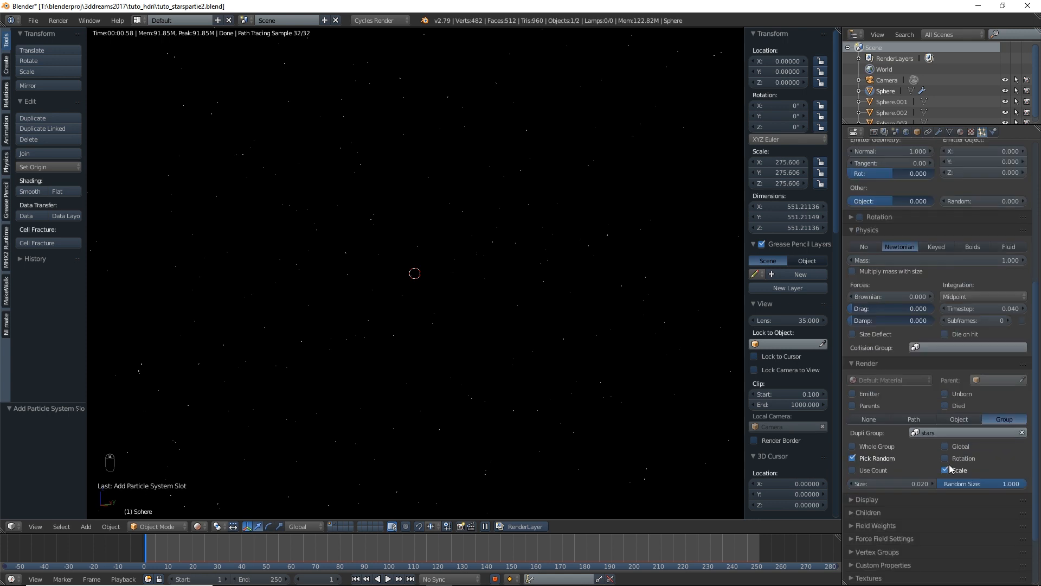
left_click(855, 439)
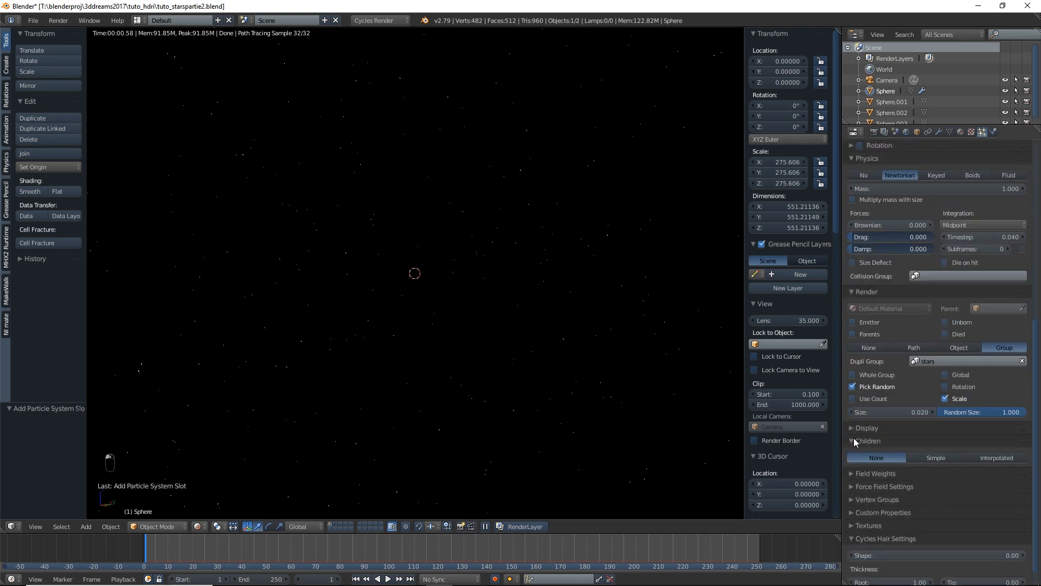
left_click(996, 459)
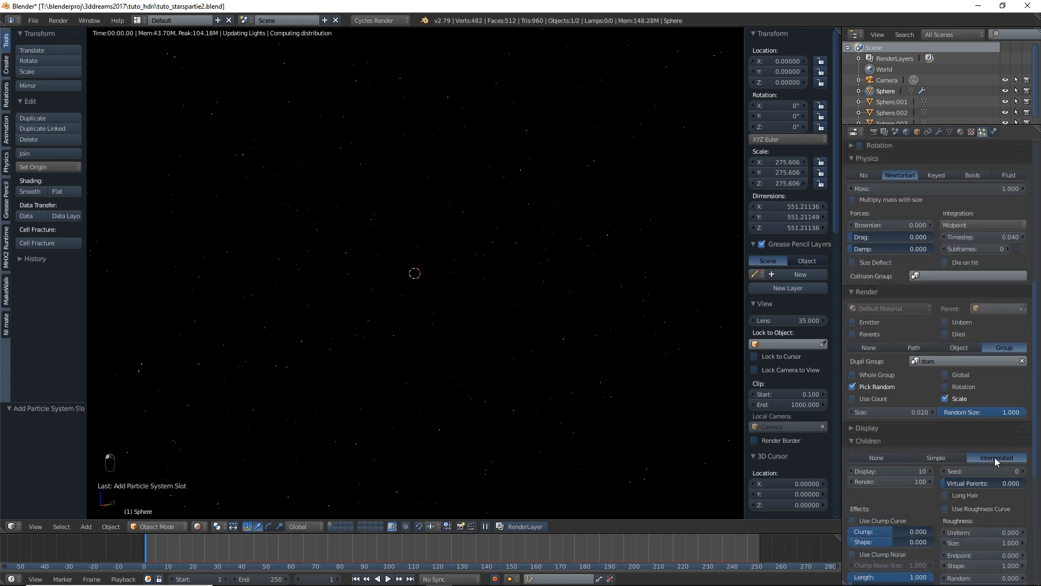
left_click(913, 481)
type("10")
key("Return")
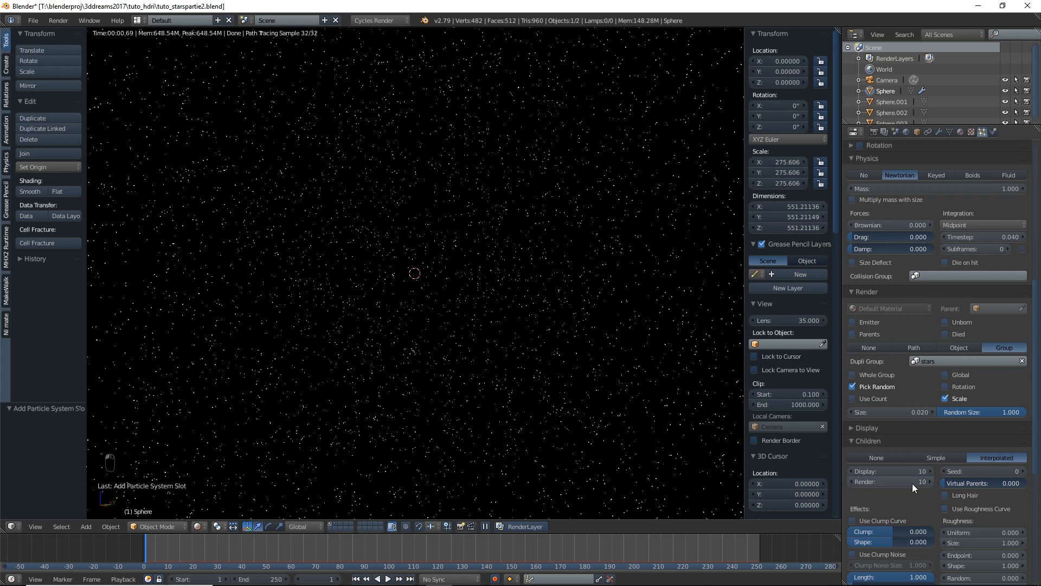
Set both the display and render counts of the children to 2
left_click(917, 471)
type("2")
key("Return")
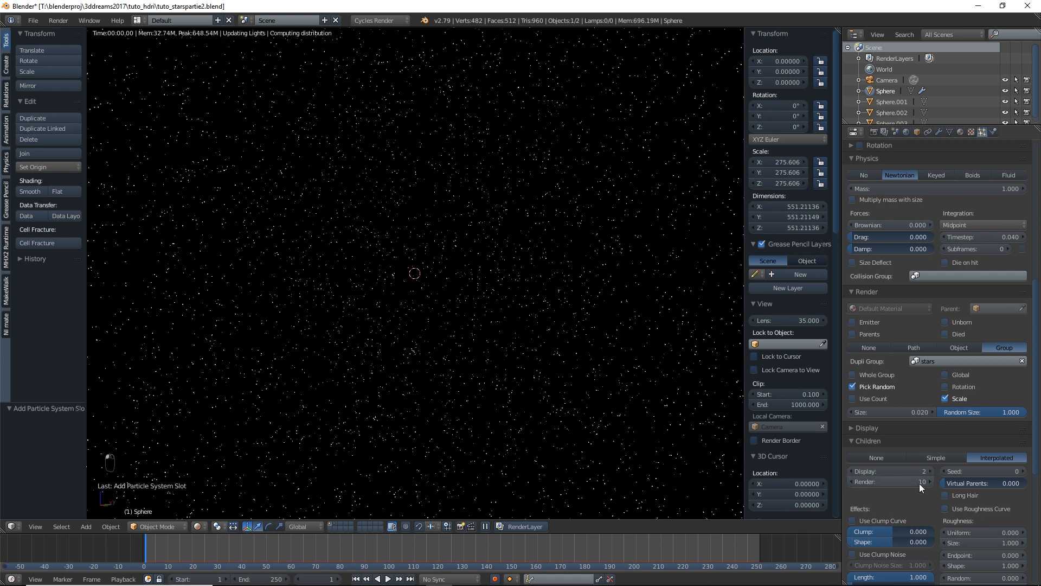
left_click(920, 482)
type("2")
key("Return")
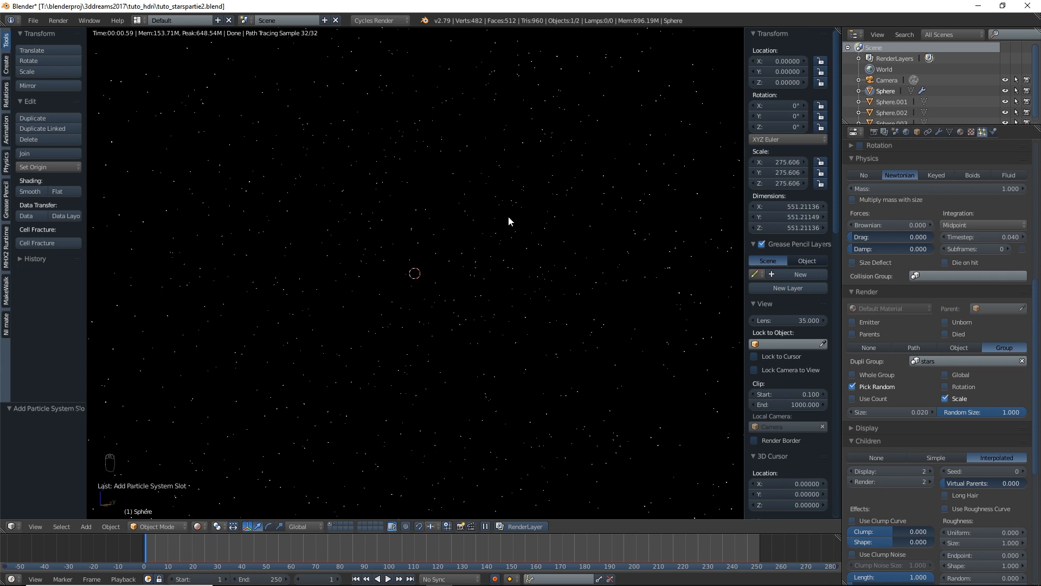
Look through the camera, select it and raise its clipping end distance to 368.200
key("KP_0")
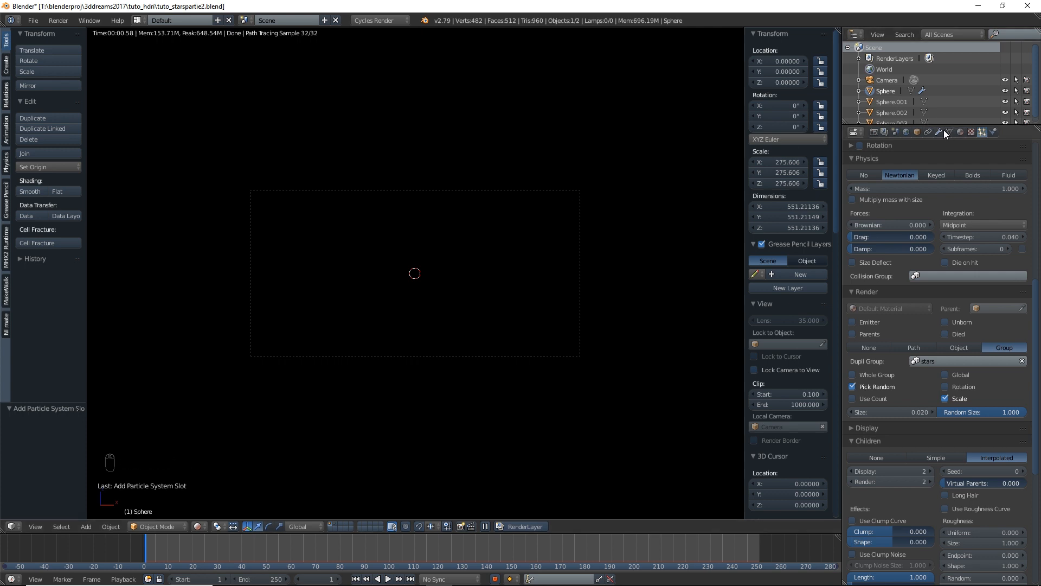
right_click(565, 189)
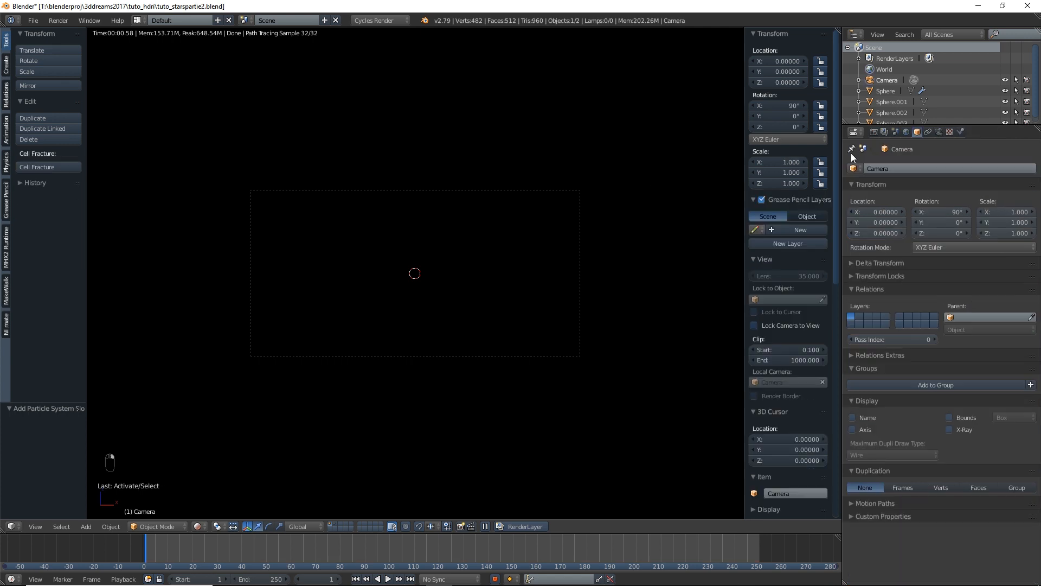
left_click(940, 132)
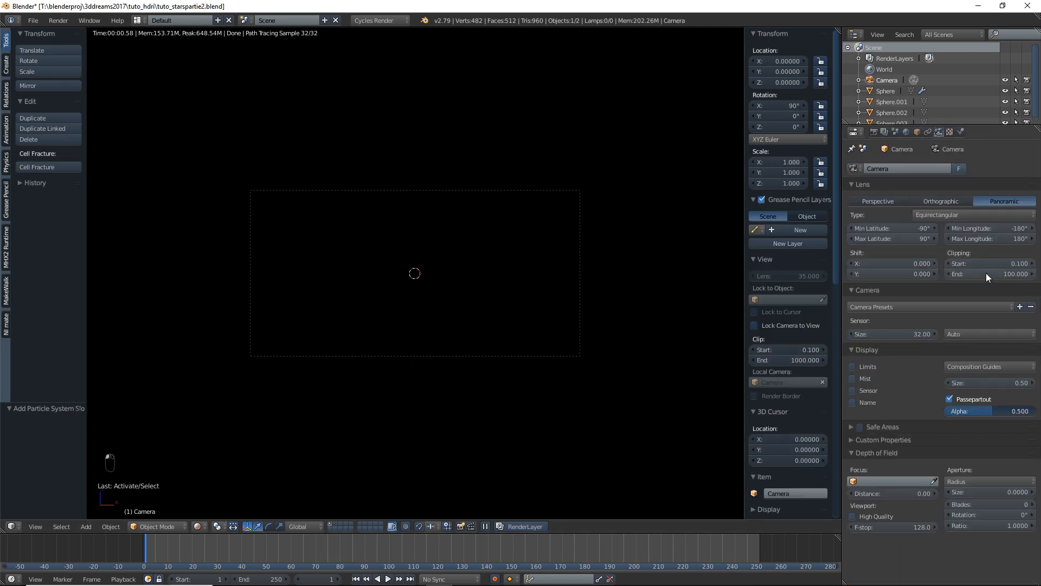
mouse_move(965, 273)
left_mouse_down()
mouse_move(1032, 272)
mouse_move(984, 274)
left_mouse_up()
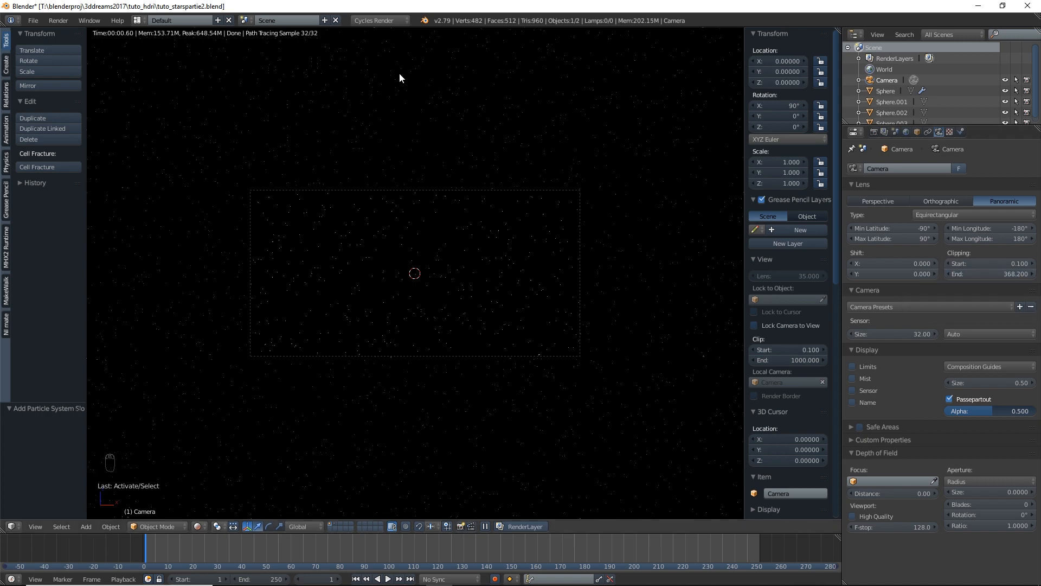
Replace the properties editor with a widened Node Editor set to compositing nodes
left_click(874, 132)
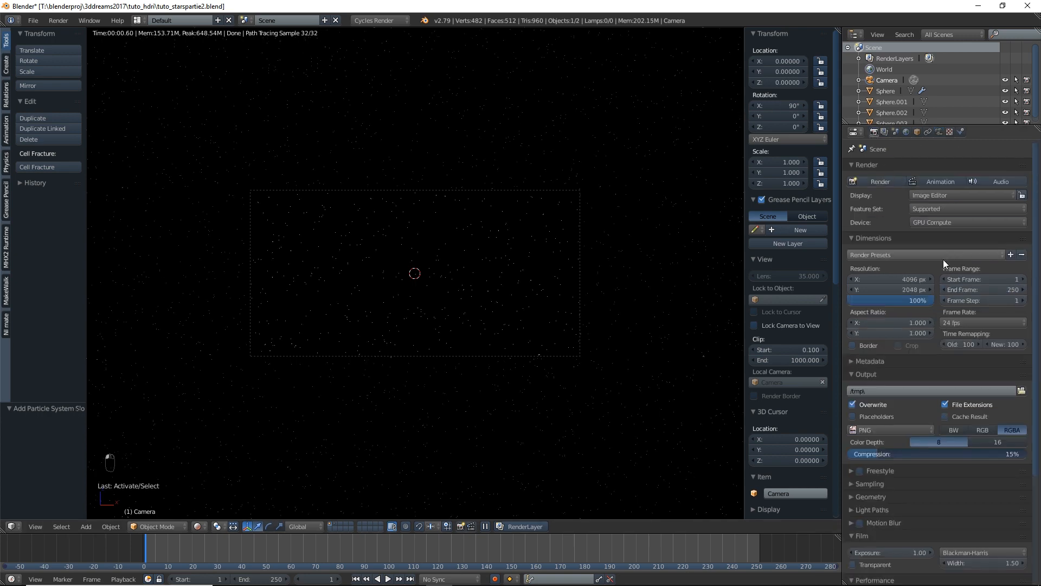
scroll(922, 483, "down", 6)
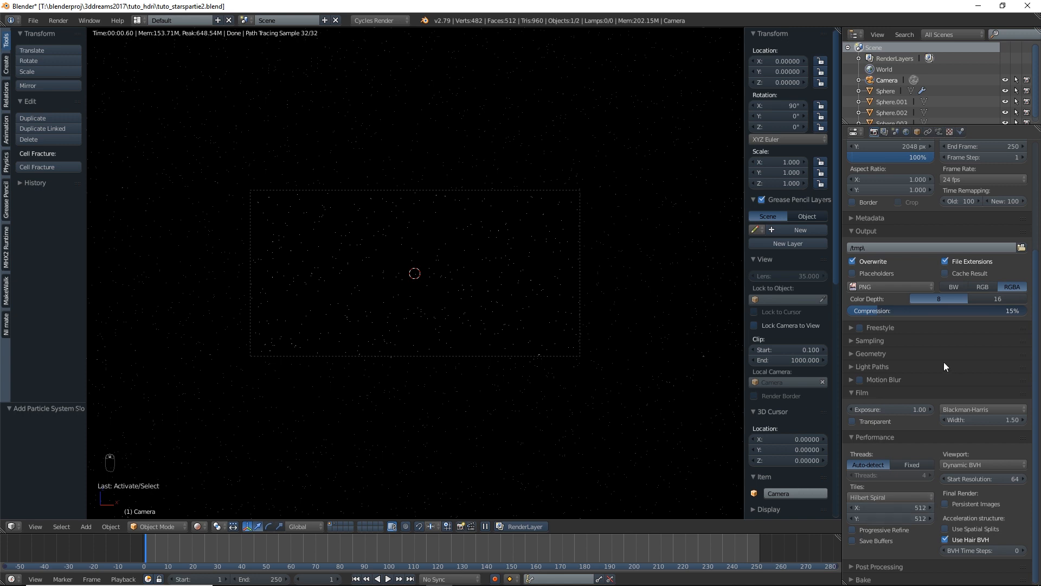
scroll(944, 366, "up", 6)
left_click(855, 133)
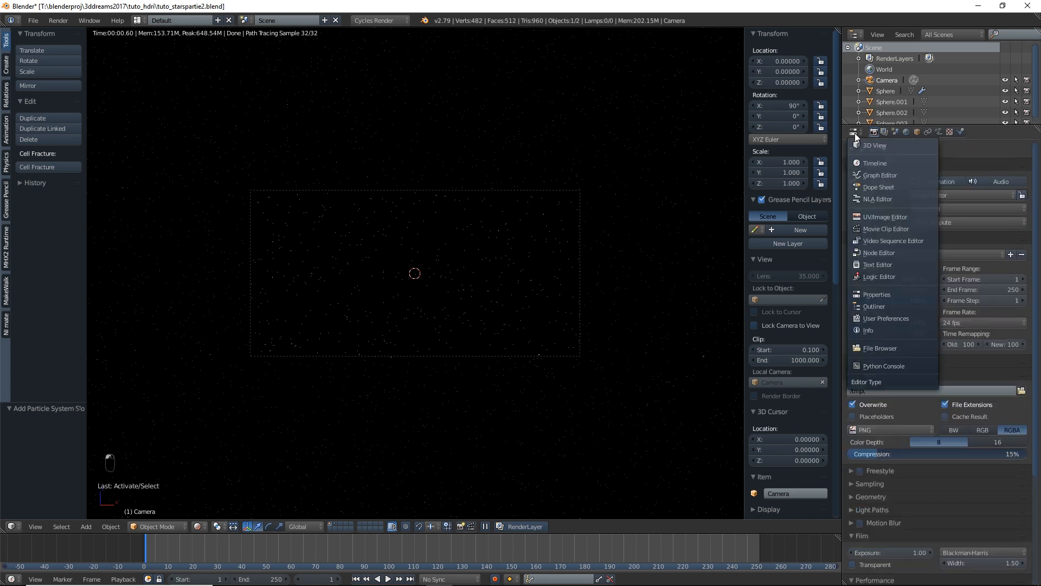
left_click(878, 253)
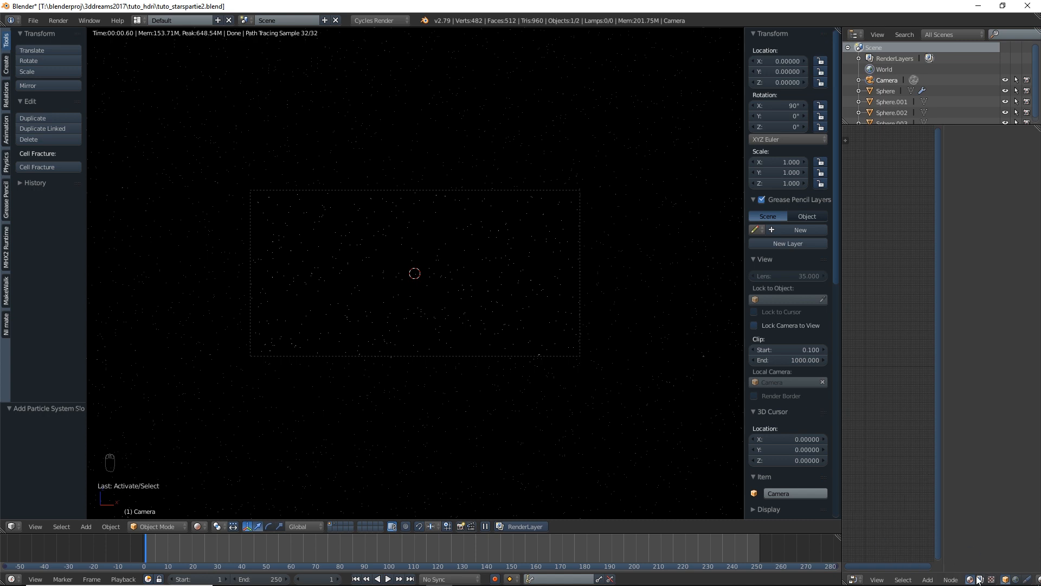
key("n")
left_click_drag(841, 493, 601, 493)
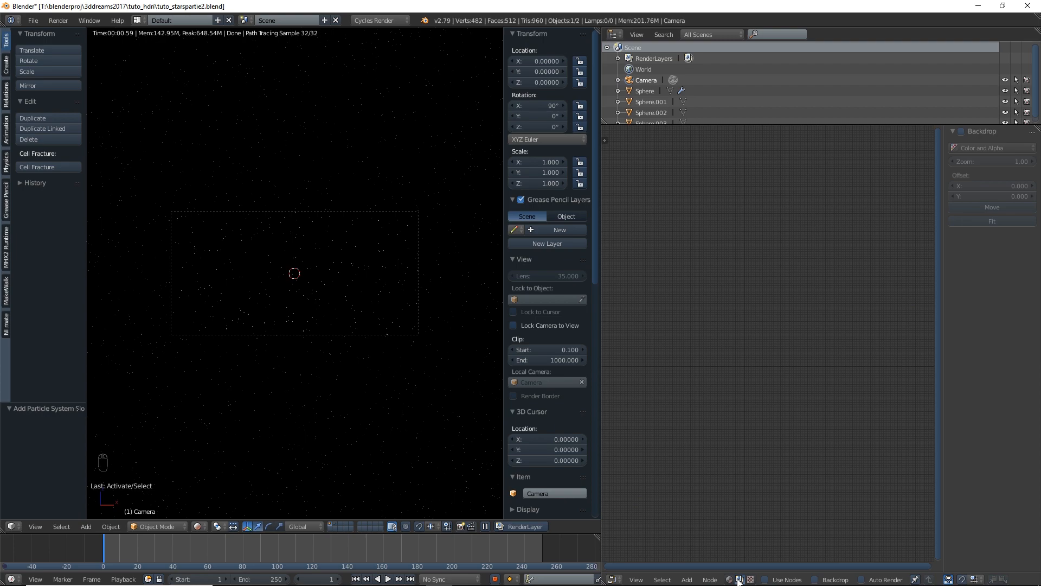
Enable compositing nodes and move the Render Layers node farther away from the Composite node
left_click(764, 580)
scroll(722, 346, "up", 12)
left_click_drag(720, 308, 668, 289)
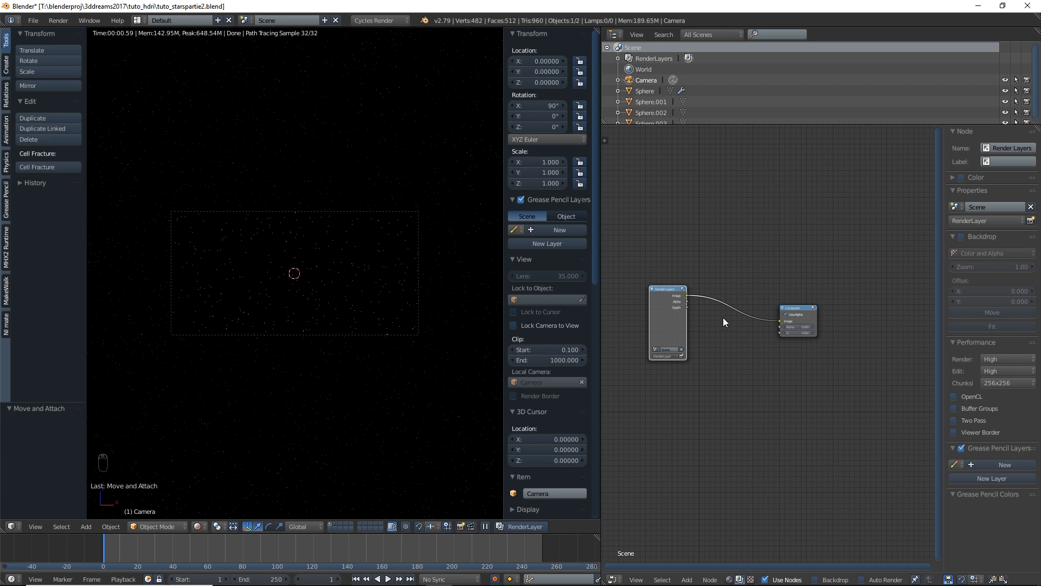
Add a Glare filter node and insert it on the link between the Render Layers and Composite nodes
left_click(687, 580)
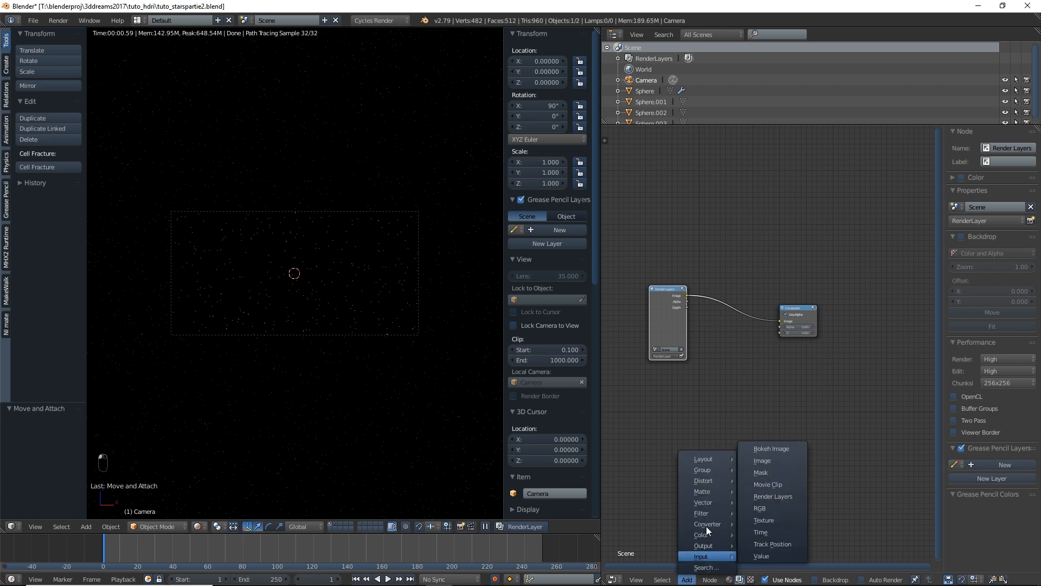
mouse_move(734, 513)
left_click(772, 465)
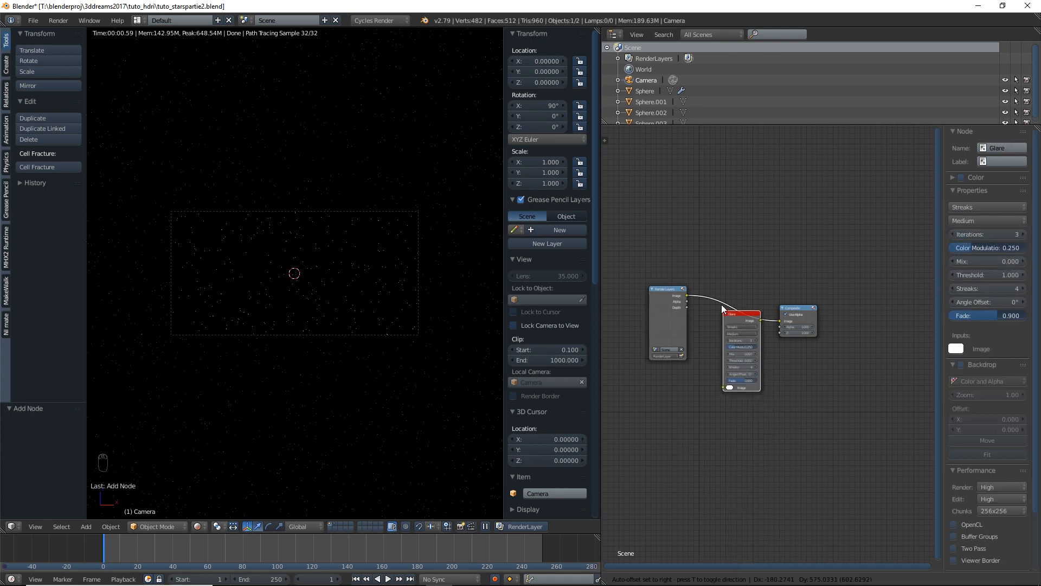
left_click(747, 288)
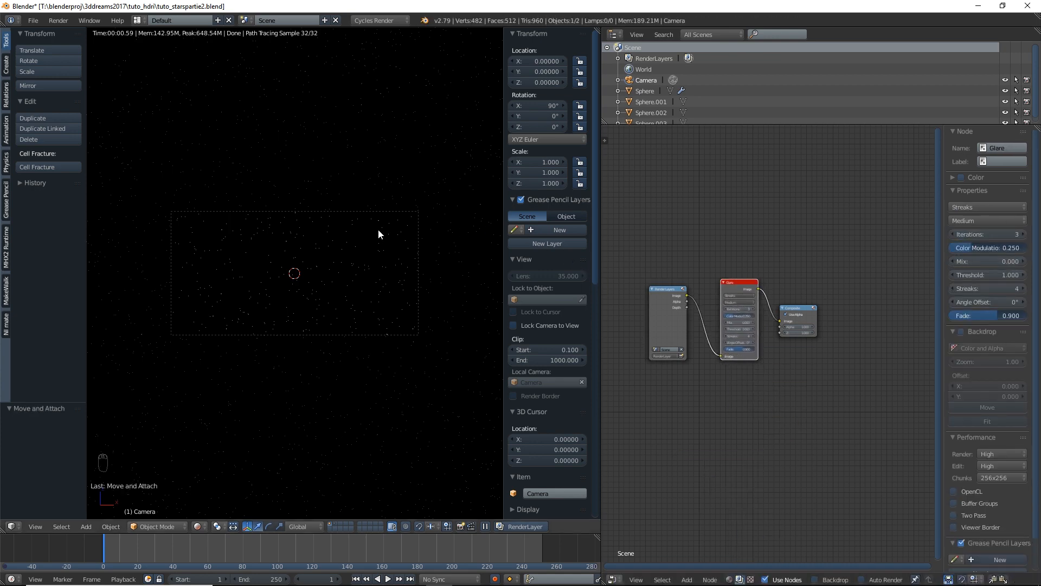
Switch the node area back to the properties editor, review the render and camera settings, and render the image
left_click(614, 579)
left_click(615, 580)
left_click(645, 413)
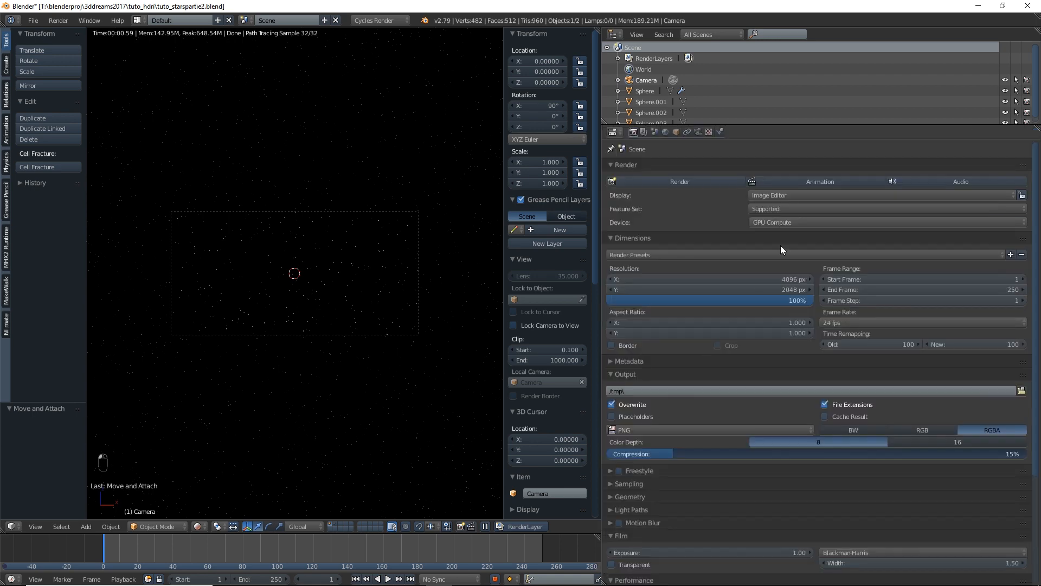
left_click(698, 131)
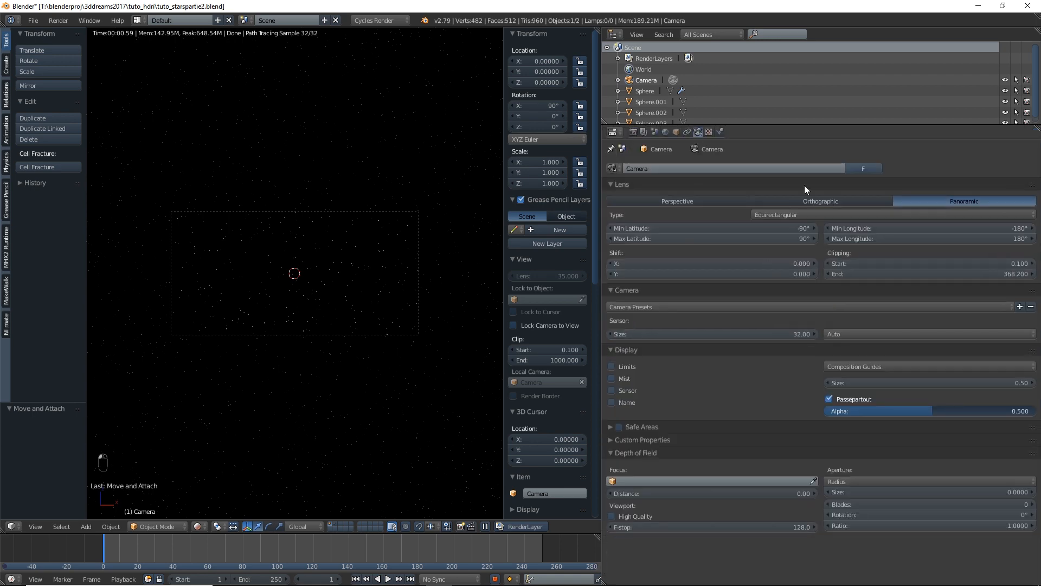
left_click(58, 20)
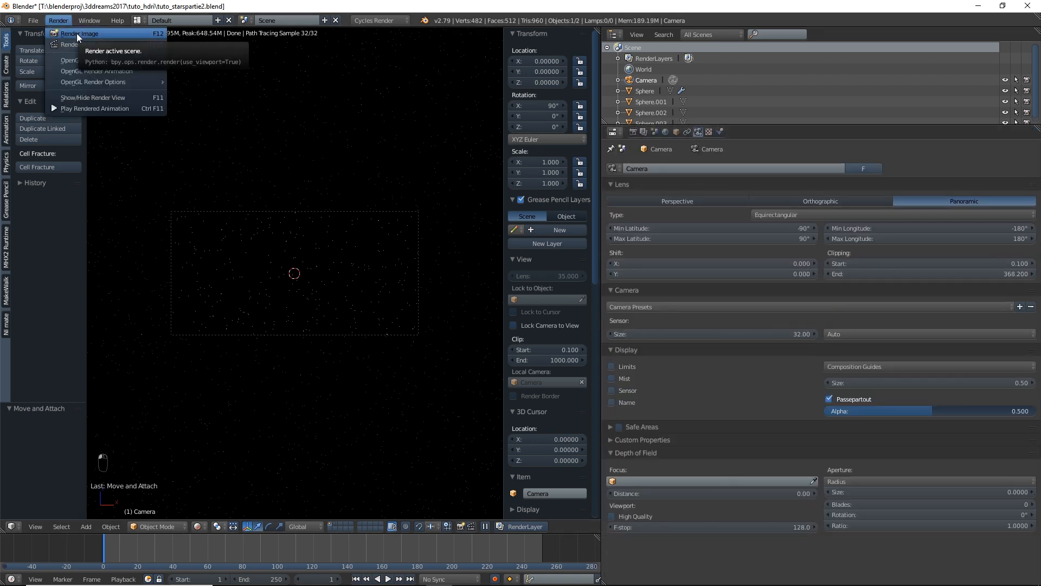
left_click(77, 34)
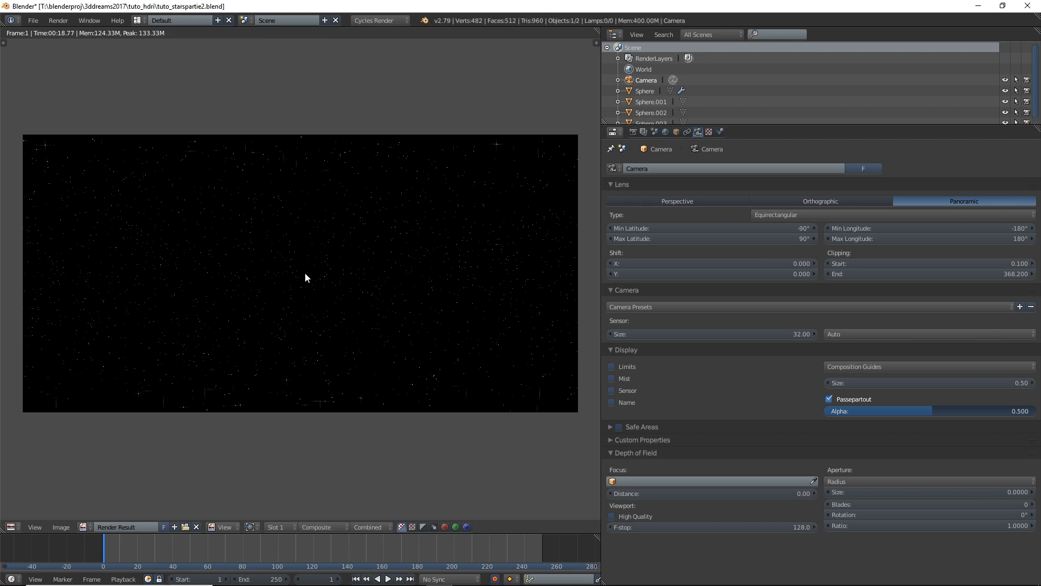
Examine the streak glare on the stars across the rendered panorama, including its upper and lower edges
scroll(352, 370, "up", 4)
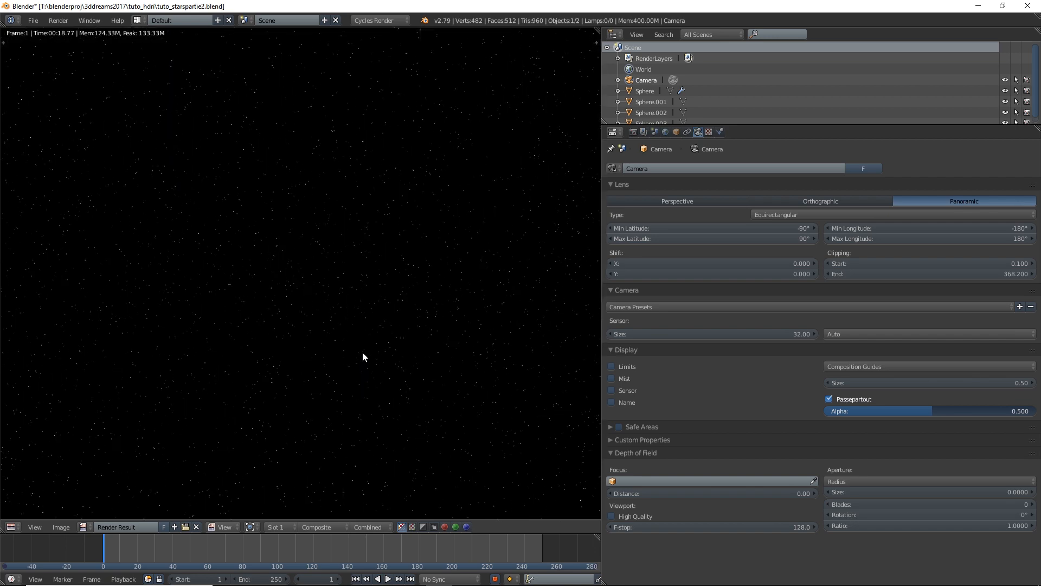
middle_click_drag(363, 351, 471, 217)
scroll(441, 453, "up", 4)
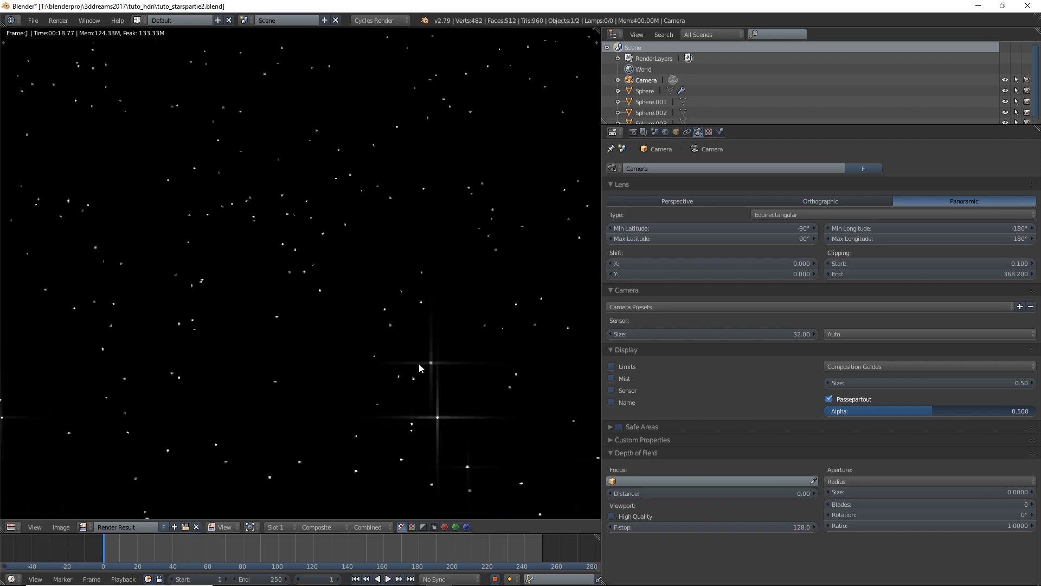
scroll(436, 372, "down", 5)
middle_click_drag(415, 260, 397, 309)
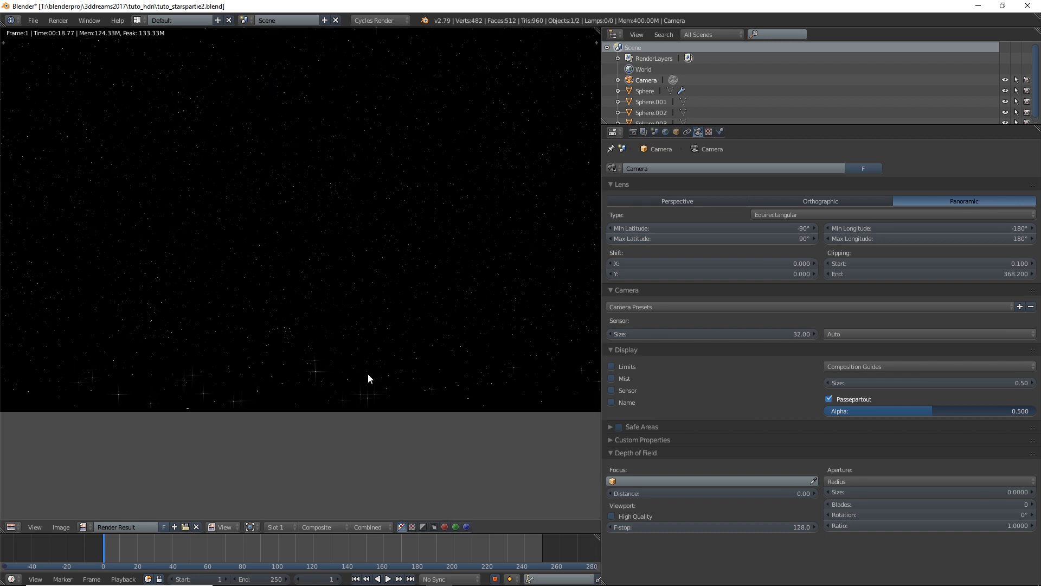
scroll(365, 377, "up", 5)
scroll(421, 216, "down", 3)
scroll(384, 229, "down", 3)
middle_click_drag(415, 182, 418, 307)
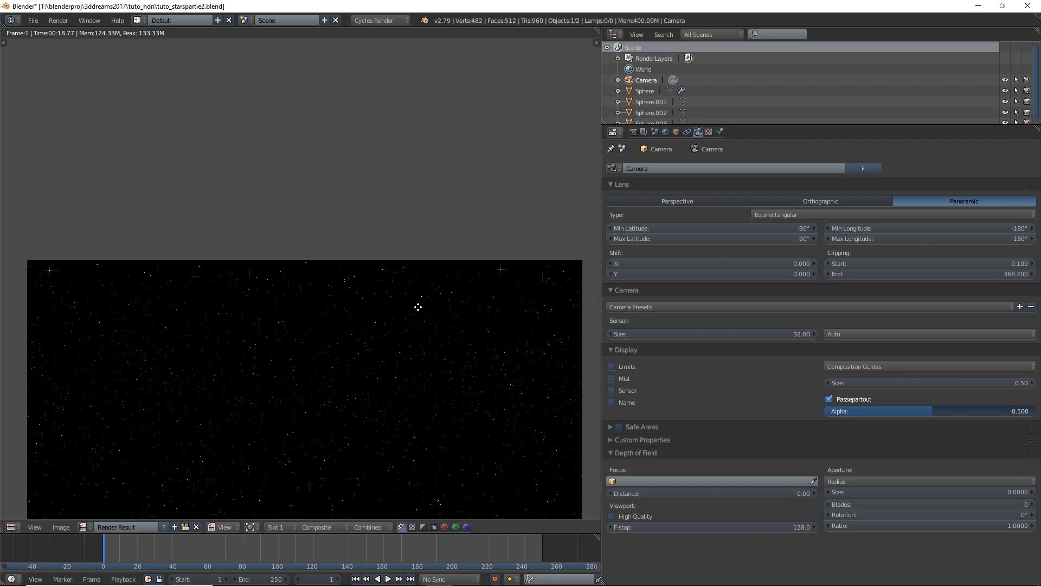
scroll(303, 294, "up", 9)
scroll(276, 376, "down", 5)
scroll(277, 375, "down", 4)
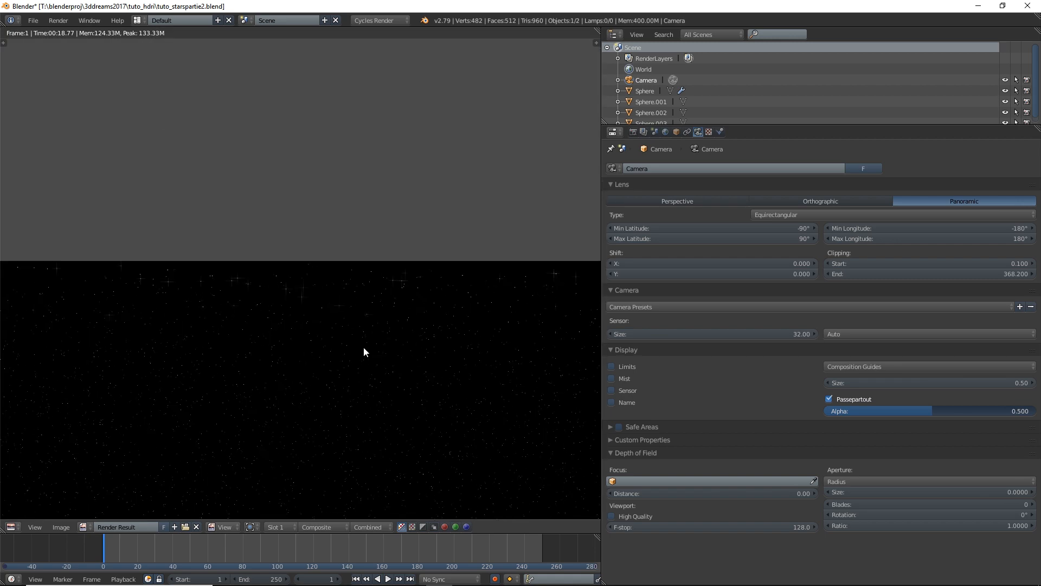
Replace the properties editor with the Node Editor and widen it beside the render result
left_click(614, 132)
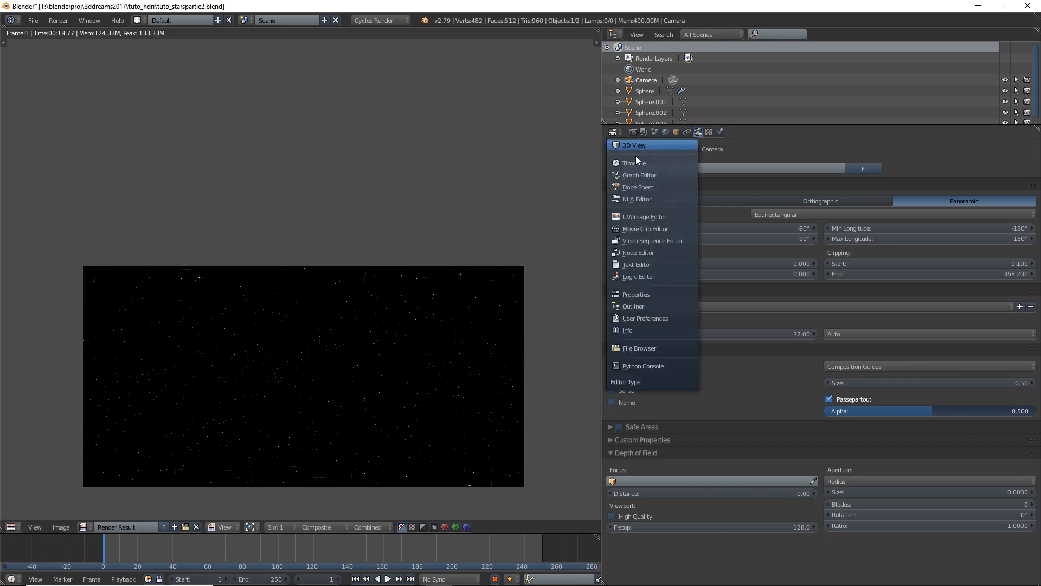
left_click(630, 253)
left_click_drag(600, 256, 525, 256)
scroll(250, 380, "up", 2)
scroll(255, 377, "up", 4)
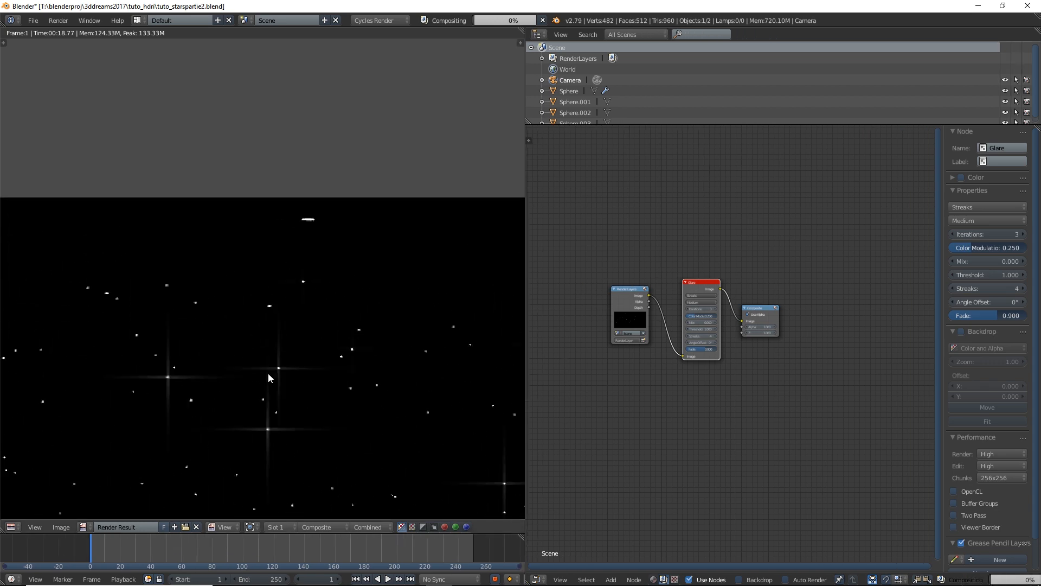
Try Glare thresholds of 0.100 and 1.400 and compare the streaks in the render result
scroll(642, 359, "up", 3)
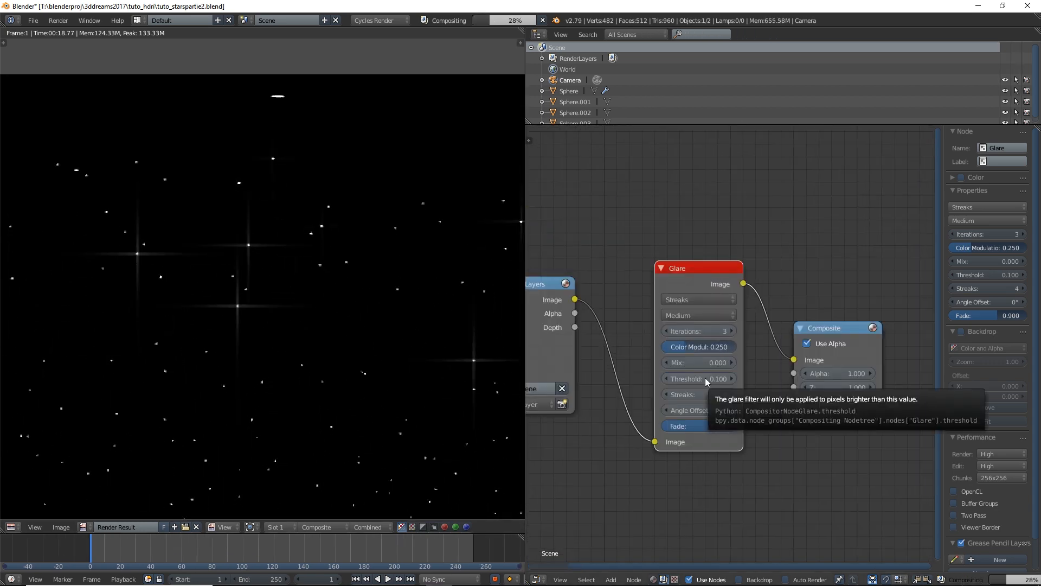
left_click_drag(707, 378, 724, 377)
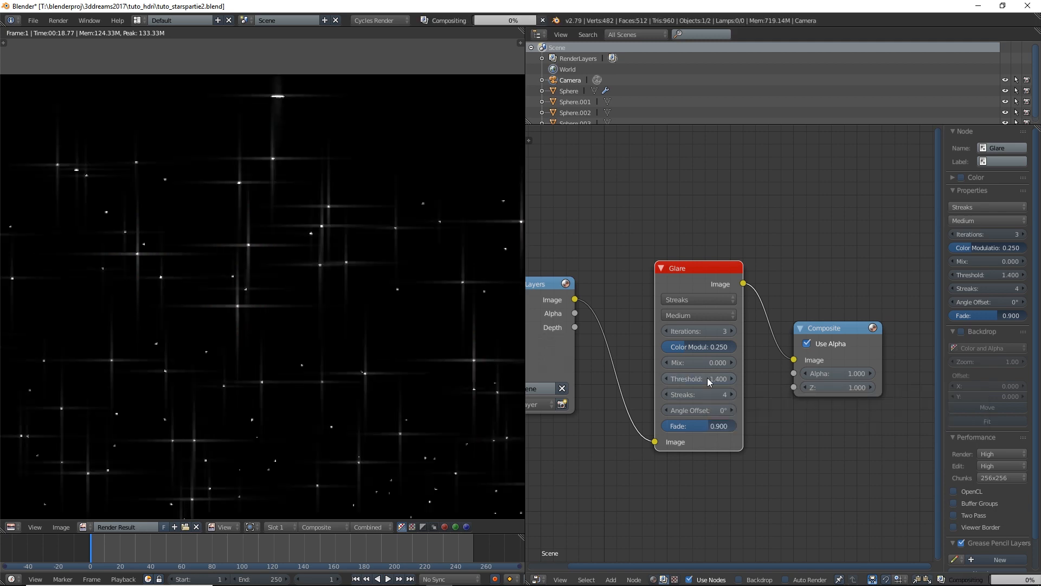
scroll(253, 372, "down", 3)
scroll(255, 370, "down", 1)
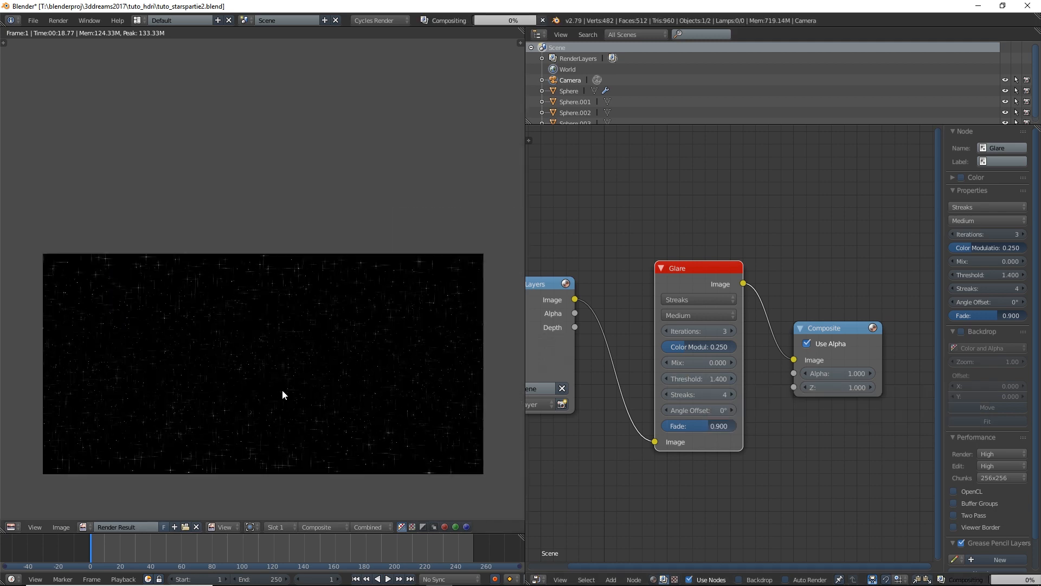
scroll(283, 390, "up", 2)
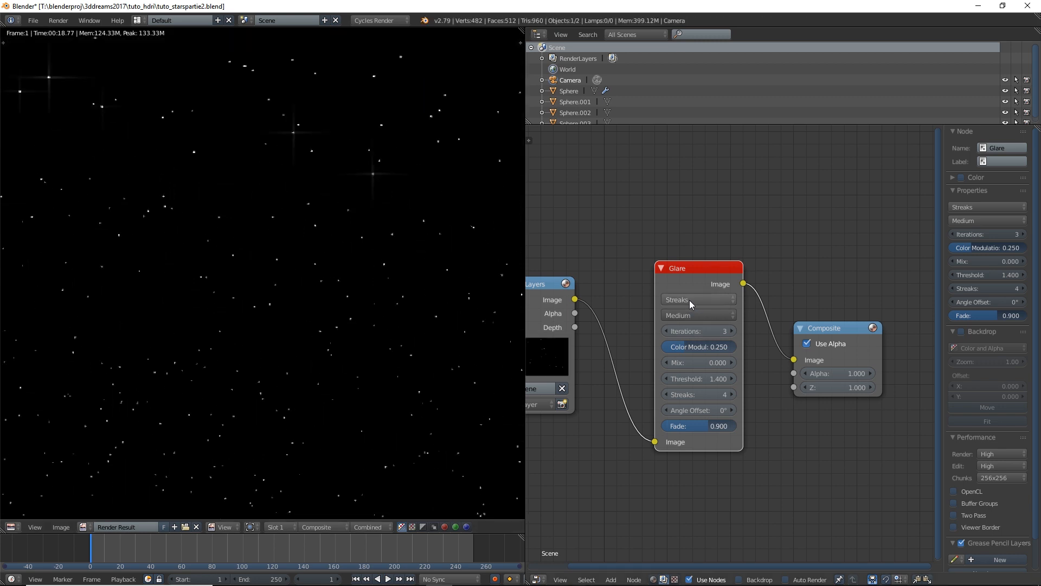
Set the Glare node's color modulation to 0.214, its threshold to 0.400 and its quality to High
left_click_drag(708, 346, 699, 379)
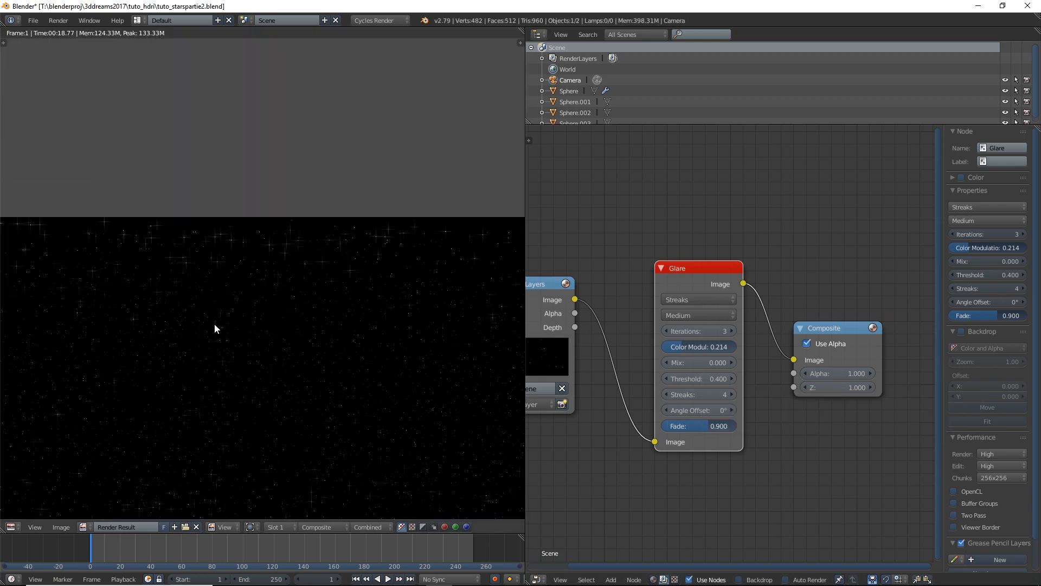
scroll(214, 339, "up", 5)
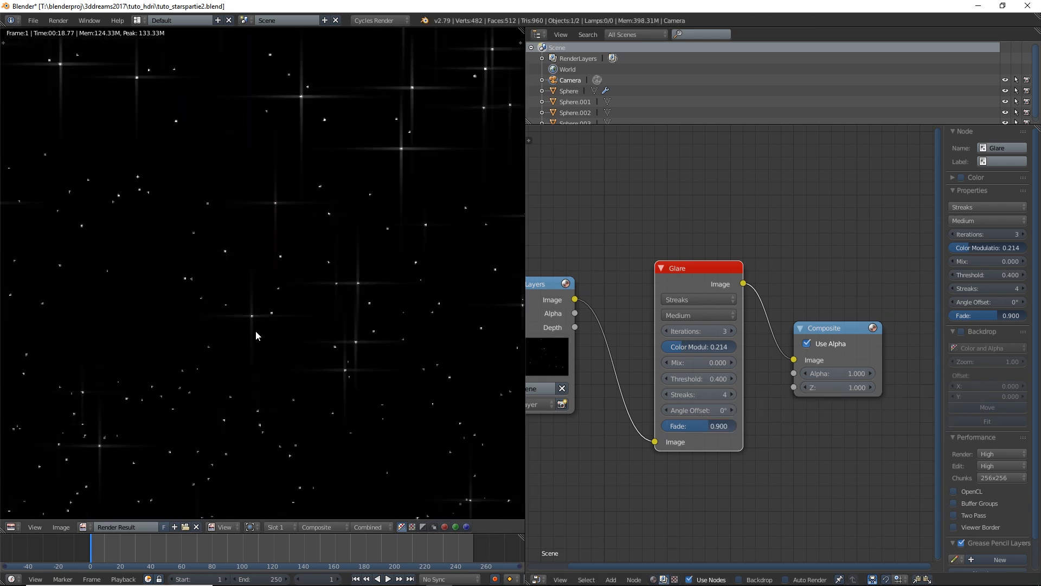
left_click(703, 315)
left_click(685, 297)
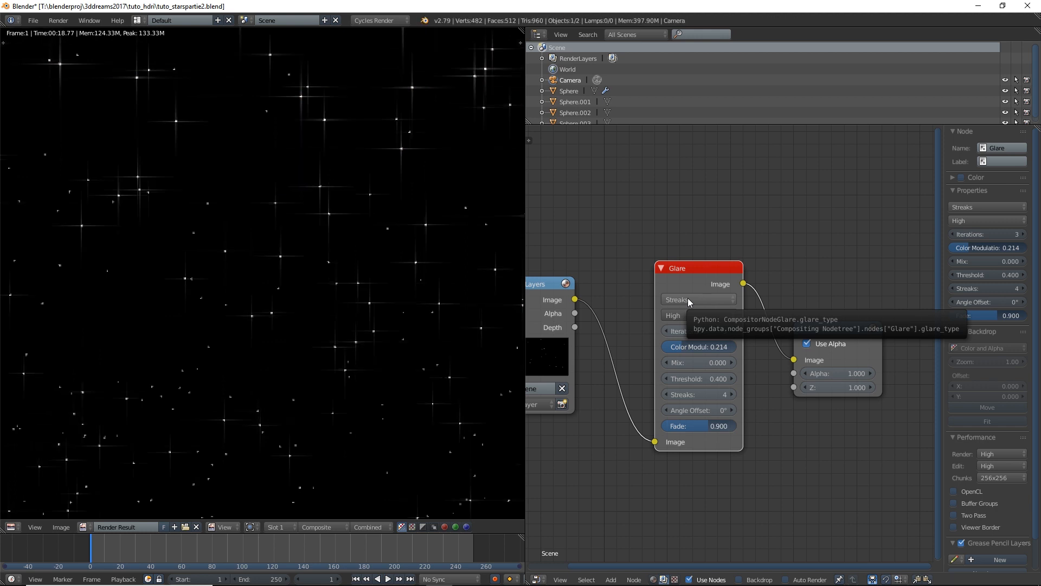
Keep the Streaks glare type, set its iterations to 4 and inspect the stars in the render result
left_click(688, 300)
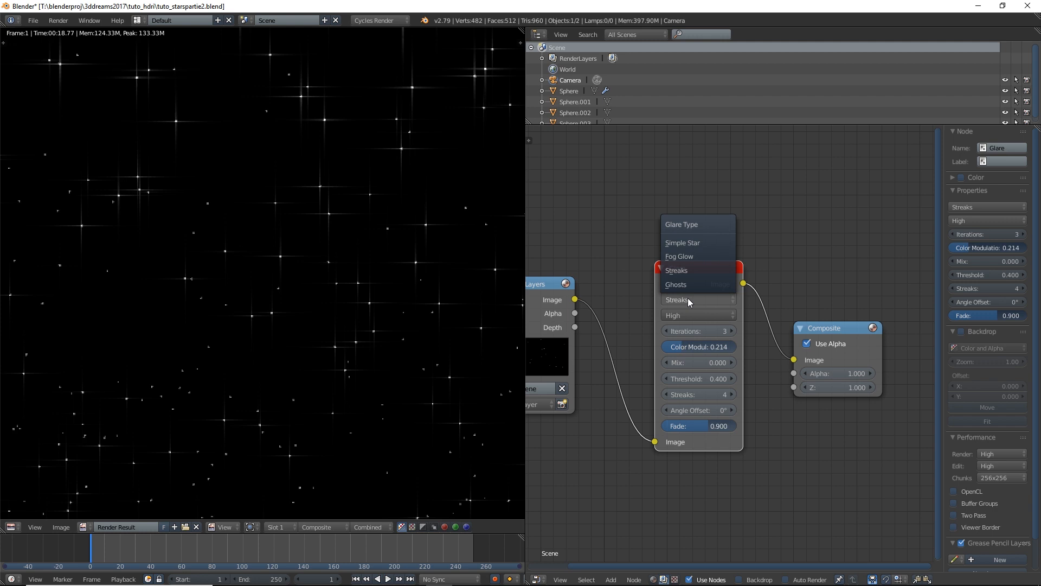
left_click(732, 330)
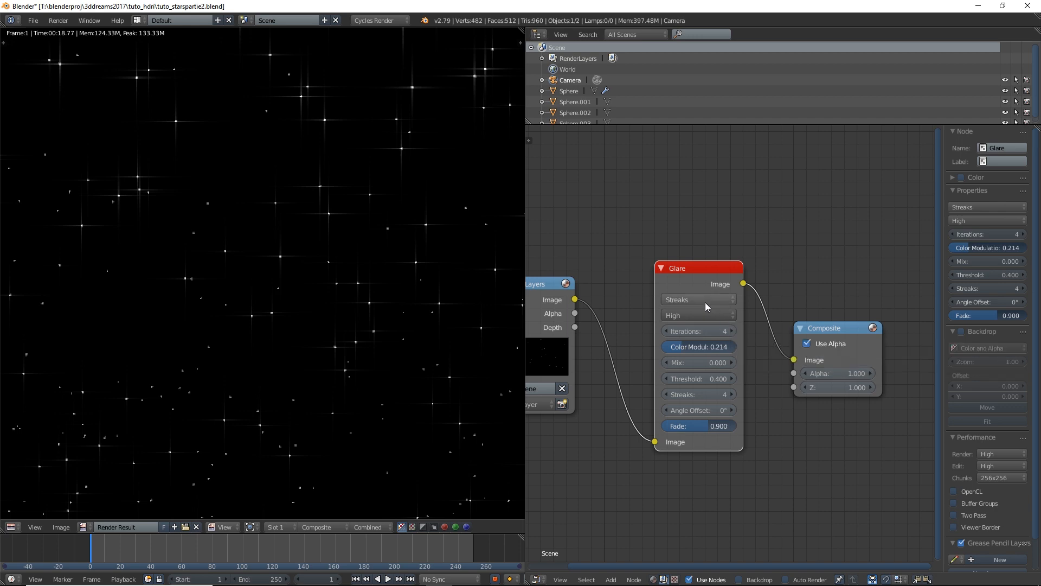
scroll(296, 301, "down", 2)
scroll(300, 398, "down", 3)
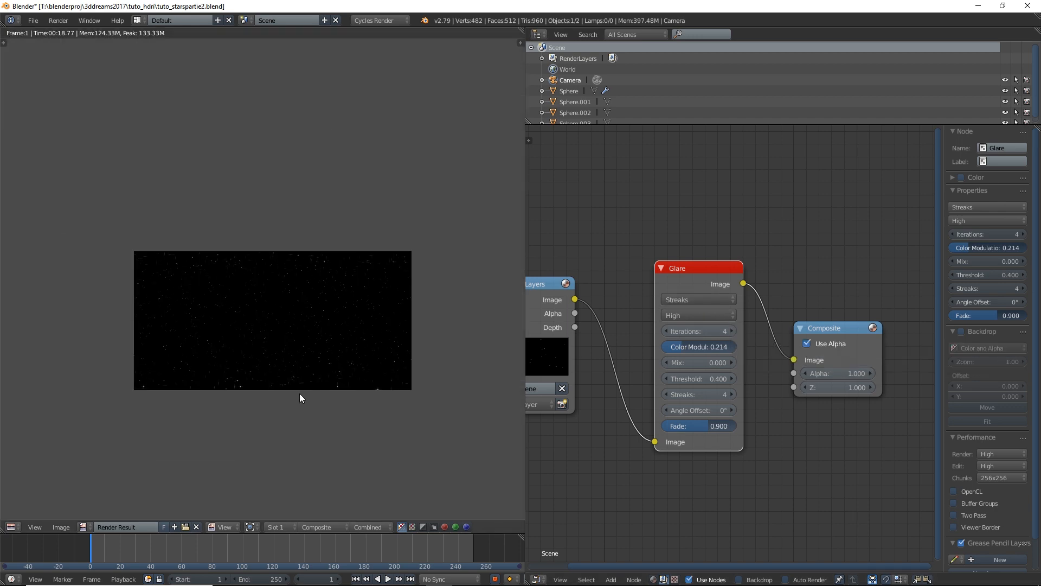
scroll(316, 397, "up", 5)
scroll(320, 392, "down", 2)
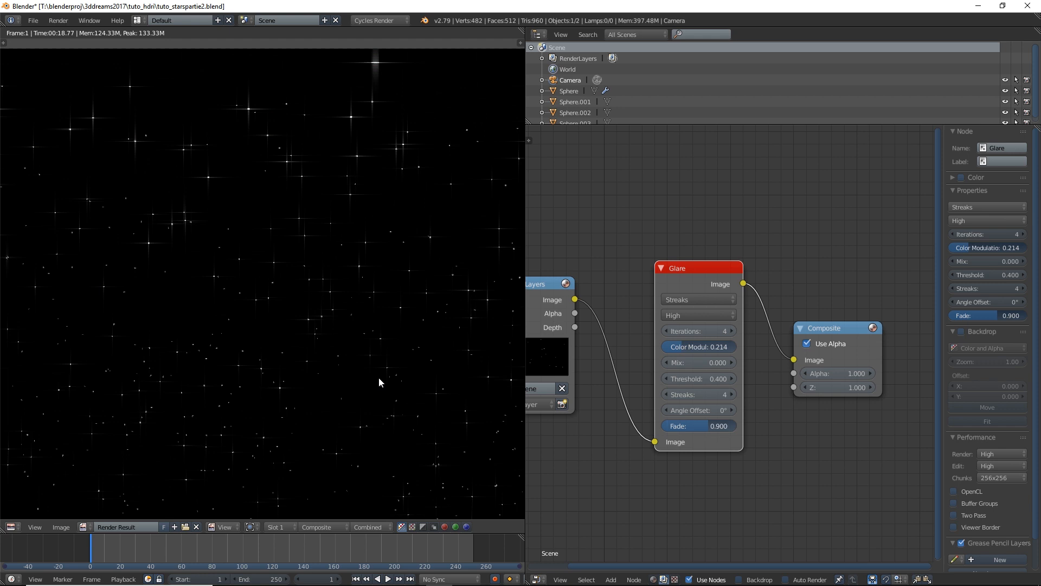
scroll(389, 328, "up", 1)
Change the glare type to Fog Glow with a threshold of 0.3 and inspect the stars in the render result
left_click(678, 300)
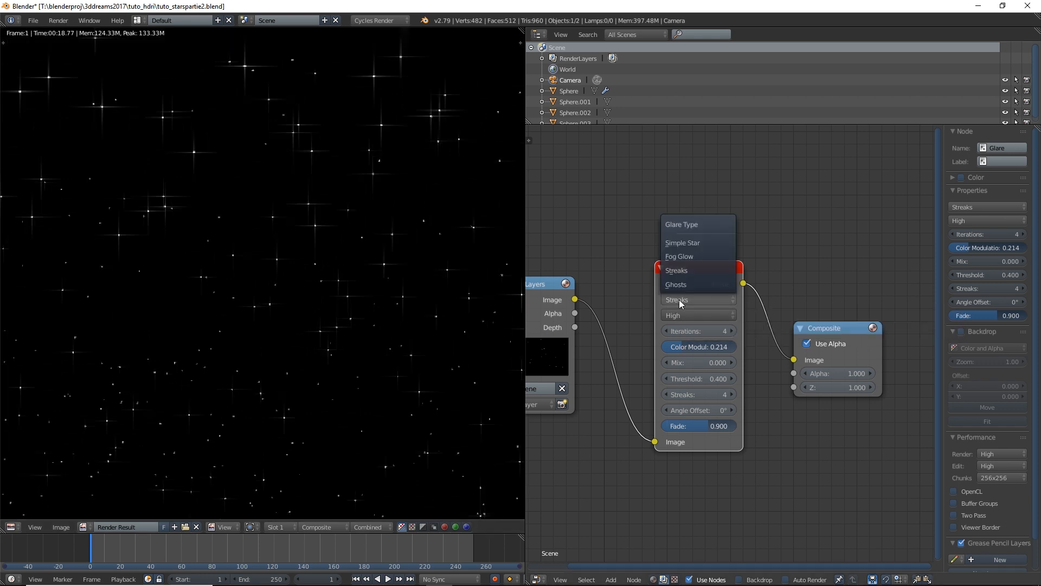
left_click(687, 257)
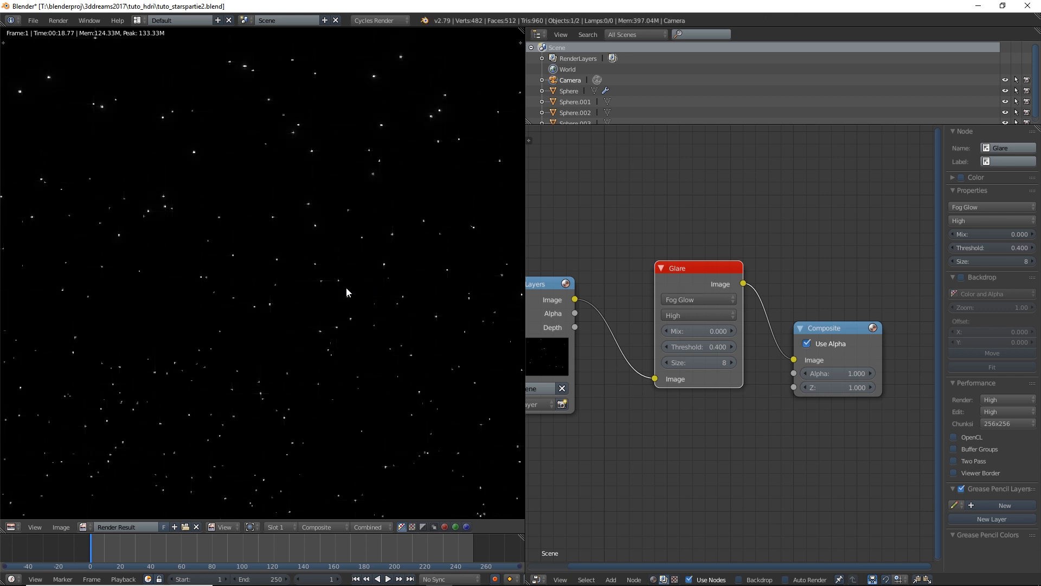
scroll(337, 346, "up", 3)
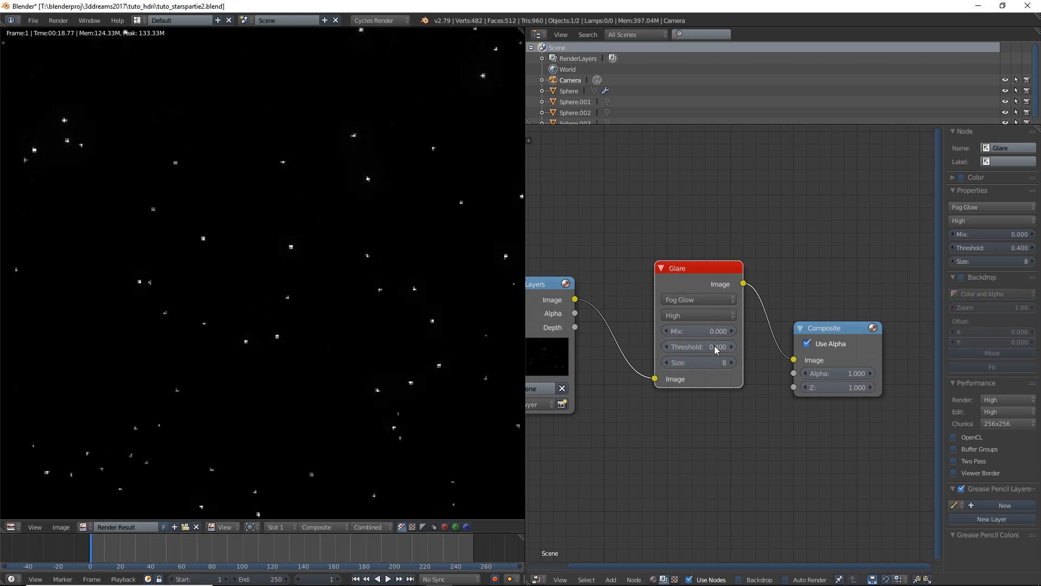
left_click(705, 346)
type("0.3")
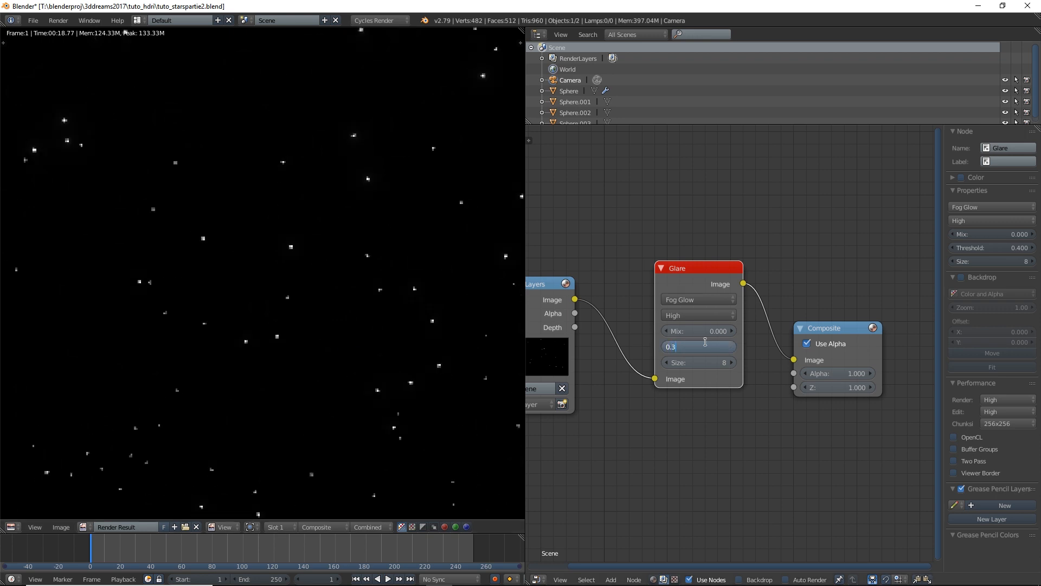
key("Return")
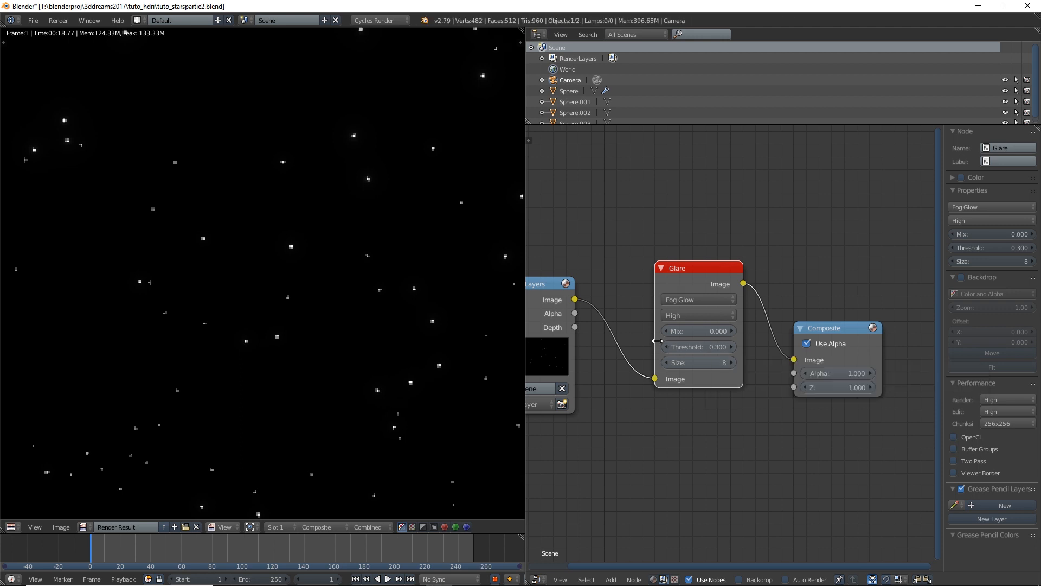
scroll(311, 293, "down", 4)
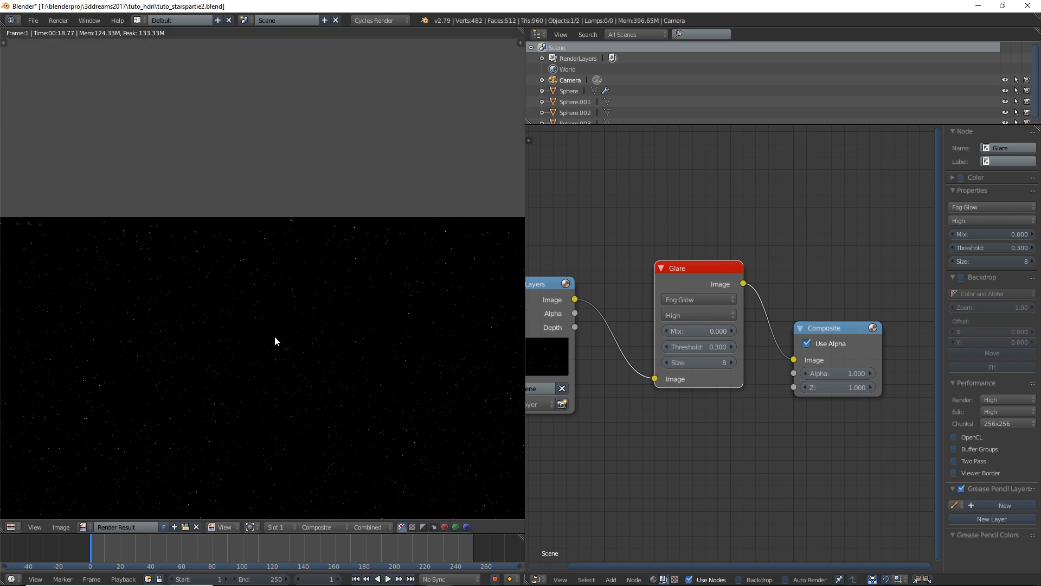
scroll(217, 328, "up", 5)
scroll(222, 316, "down", 2)
scroll(224, 318, "down", 1)
scroll(224, 318, "up", 2)
Save the render result as a PNG image named stars in the tuto_hdri folder and return to the 3D view
key("F3")
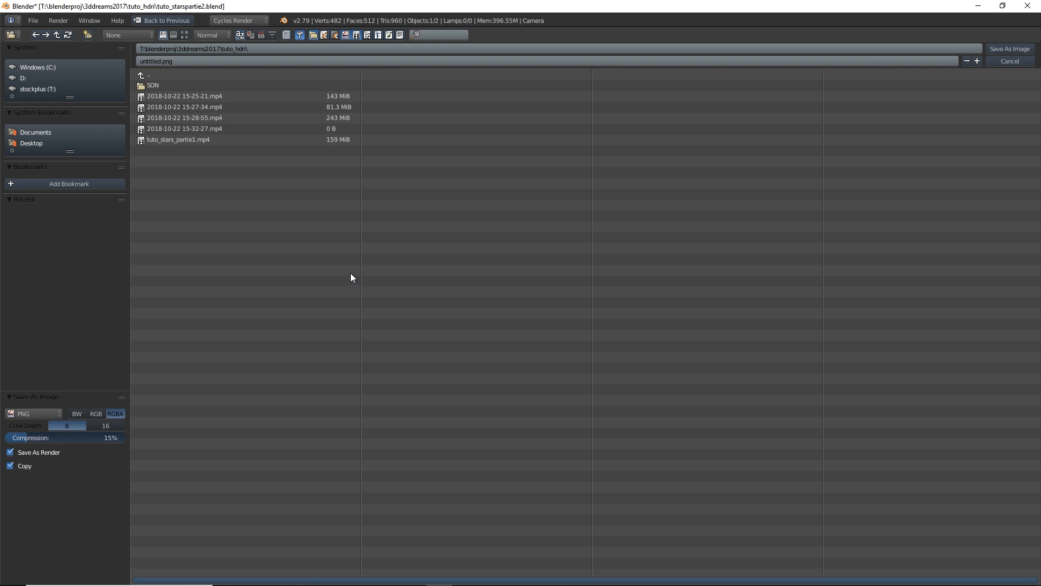
left_click(160, 61)
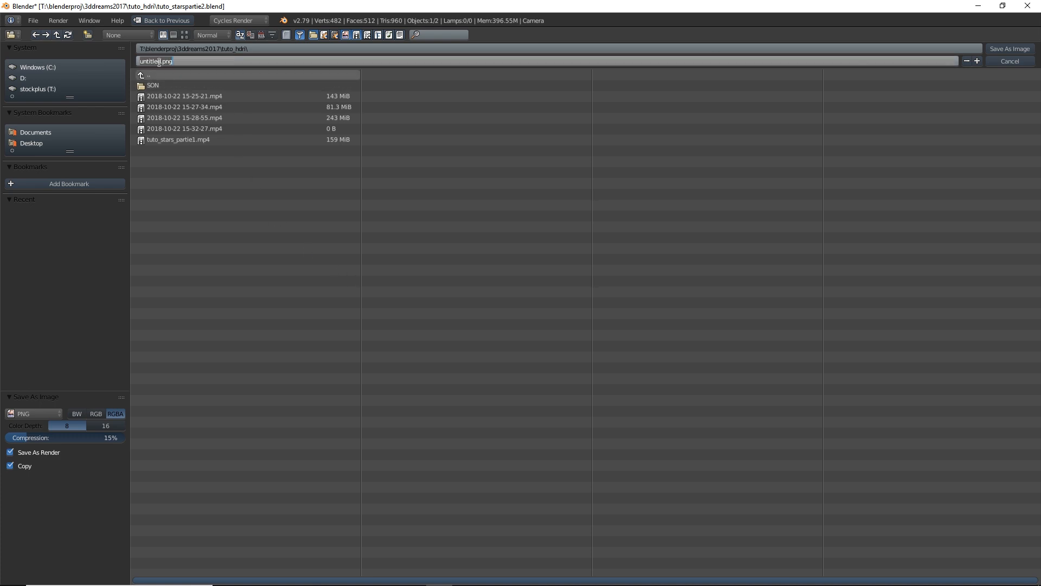
double_click(159, 61)
type("hd")
key("BackSpace")
key("BackSpace")
type("stars")
left_click(1005, 47)
left_click(1006, 48)
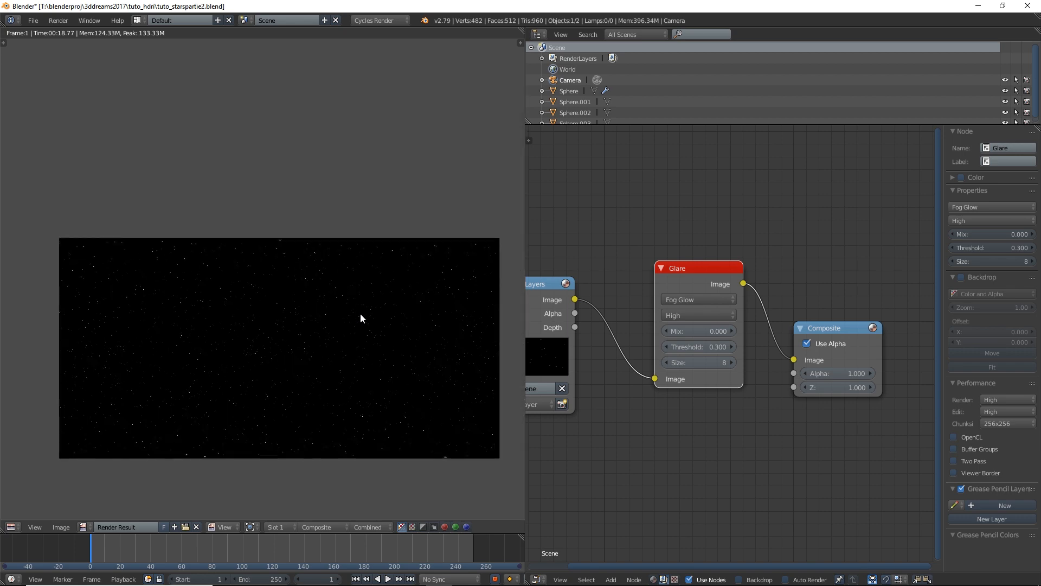
key("Escape")
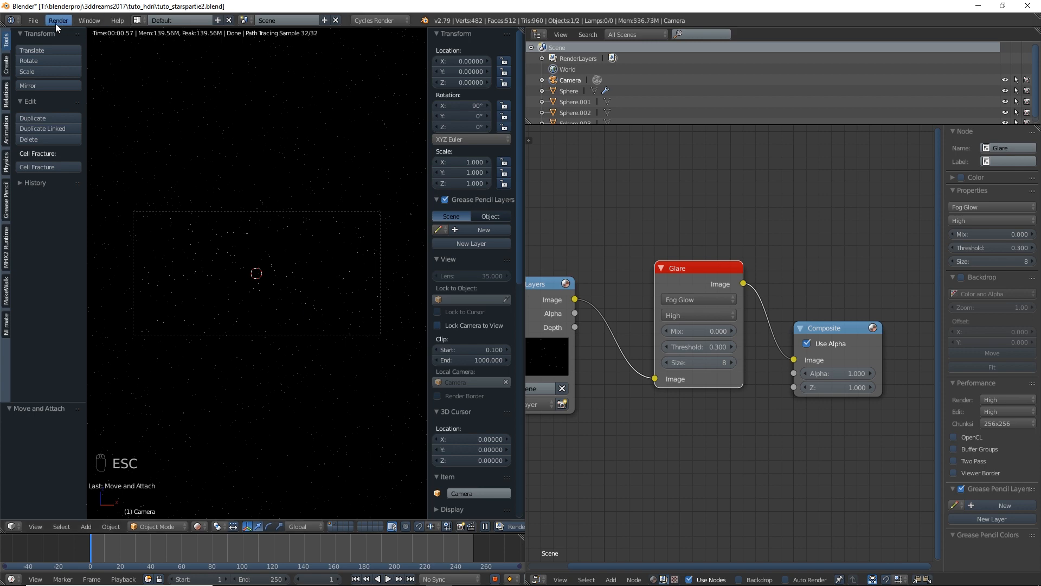
Start a new scene from the start-up file and switch its render engine to Cycles Render
left_click(36, 20)
left_click(47, 35)
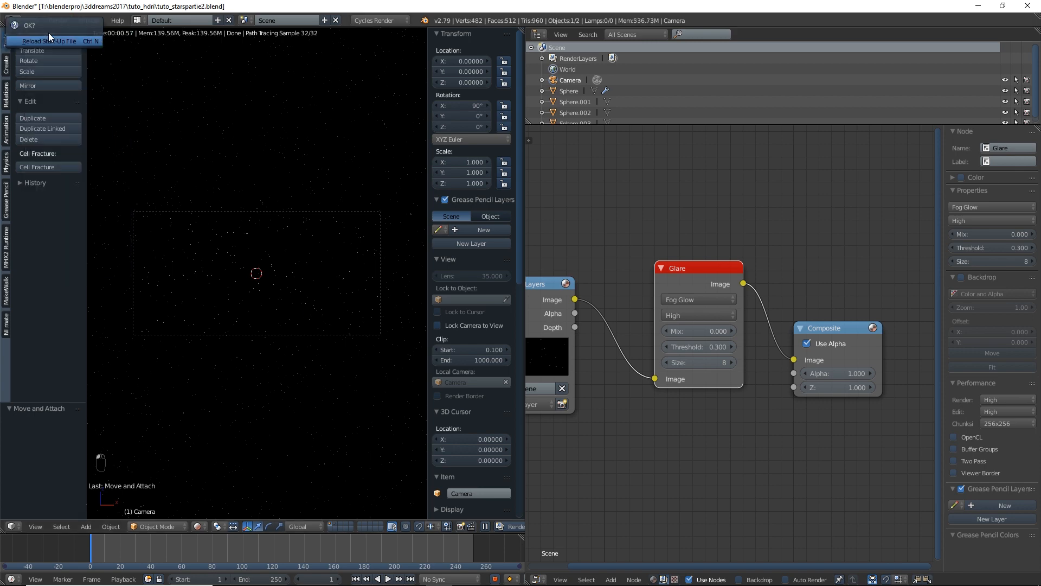
left_click(50, 42)
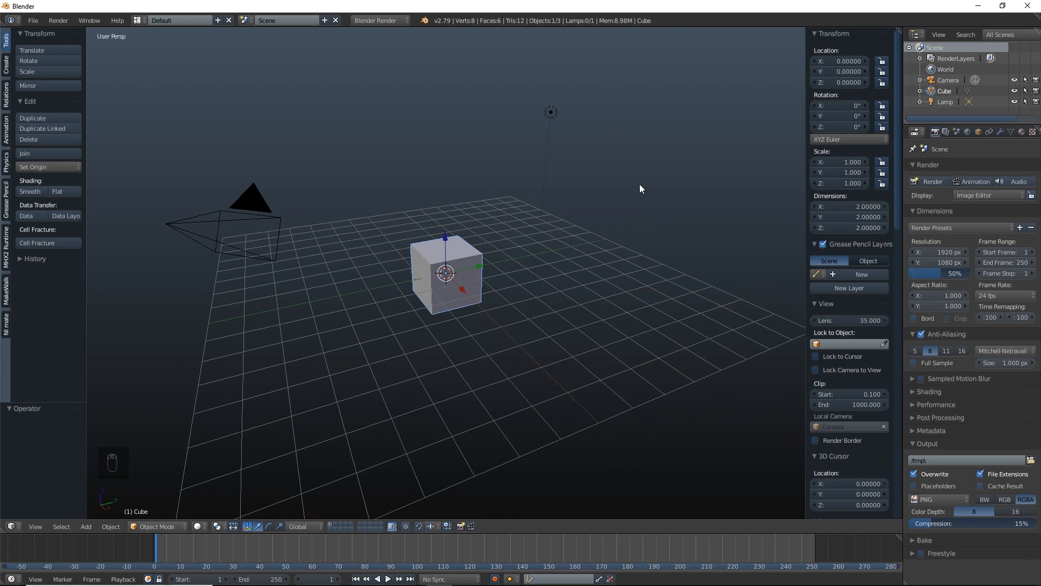
left_click(968, 133)
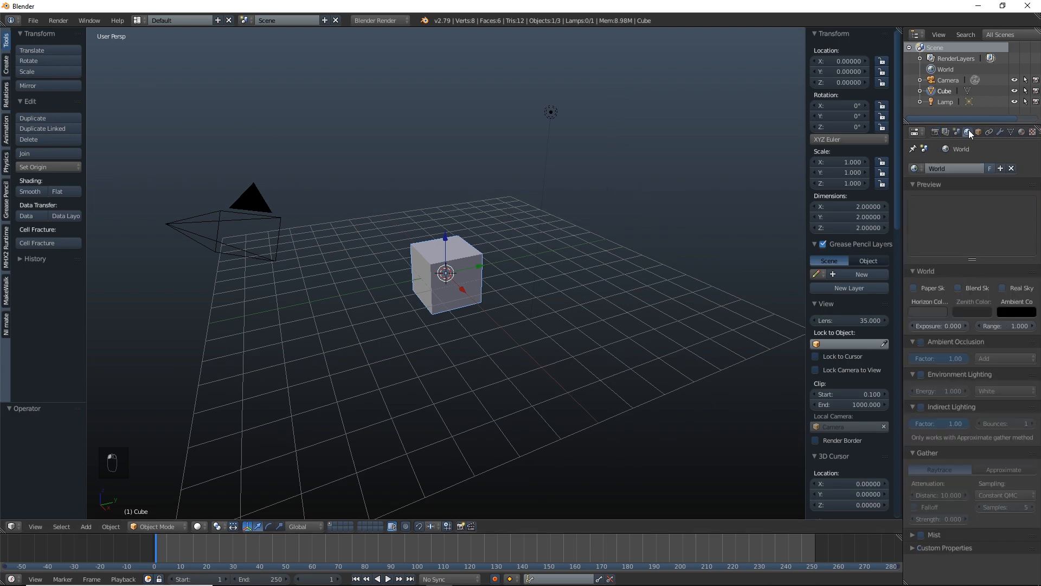
left_click(379, 21)
left_click(381, 54)
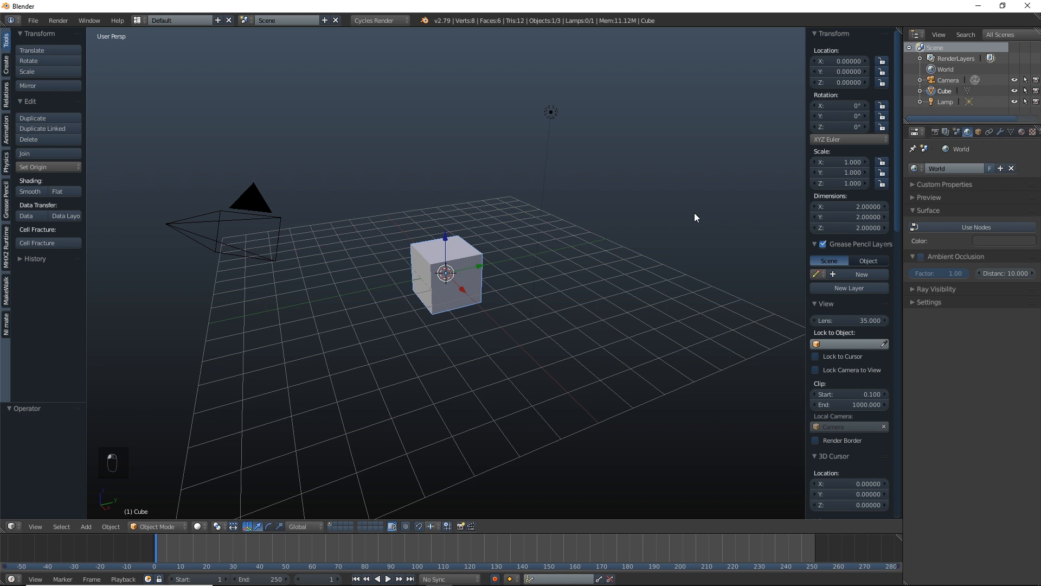
Enable nodes for the World surface and assign an Environment Texture with Equirectangular projection to the background color
left_click(968, 227)
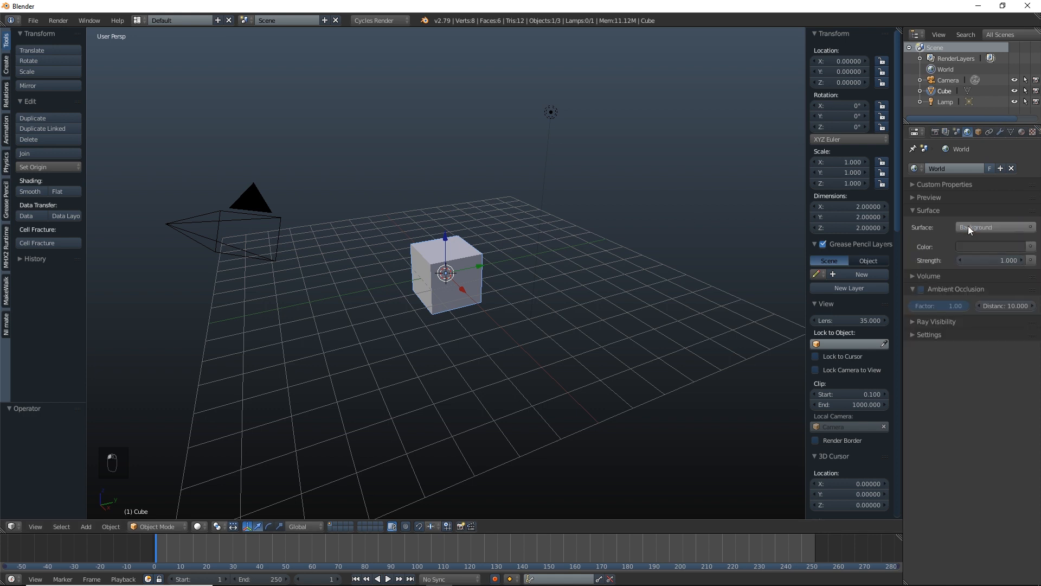
left_click(1031, 247)
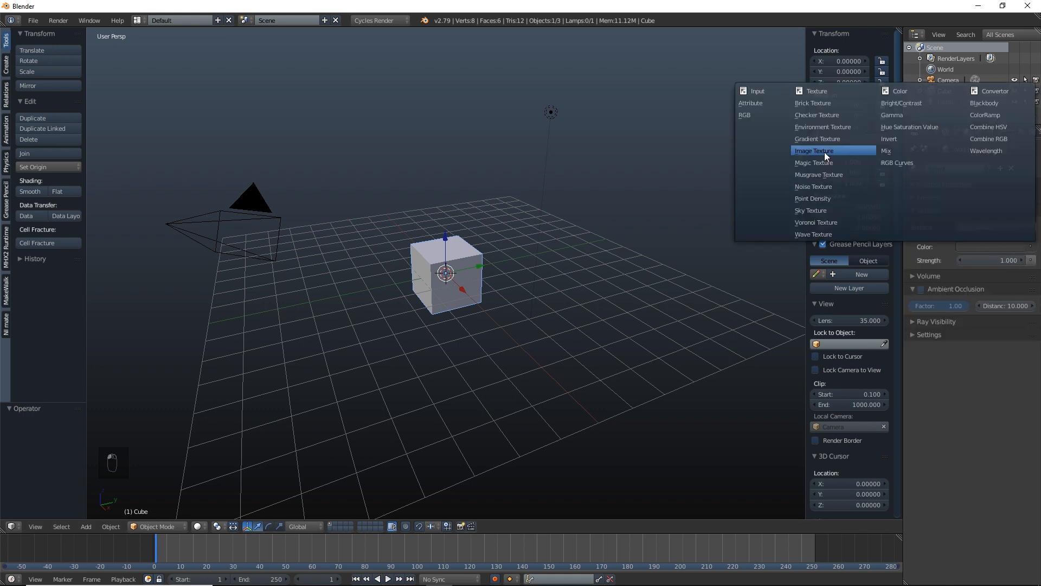
left_click(801, 128)
left_click_drag(901, 198, 734, 191)
left_click(865, 295)
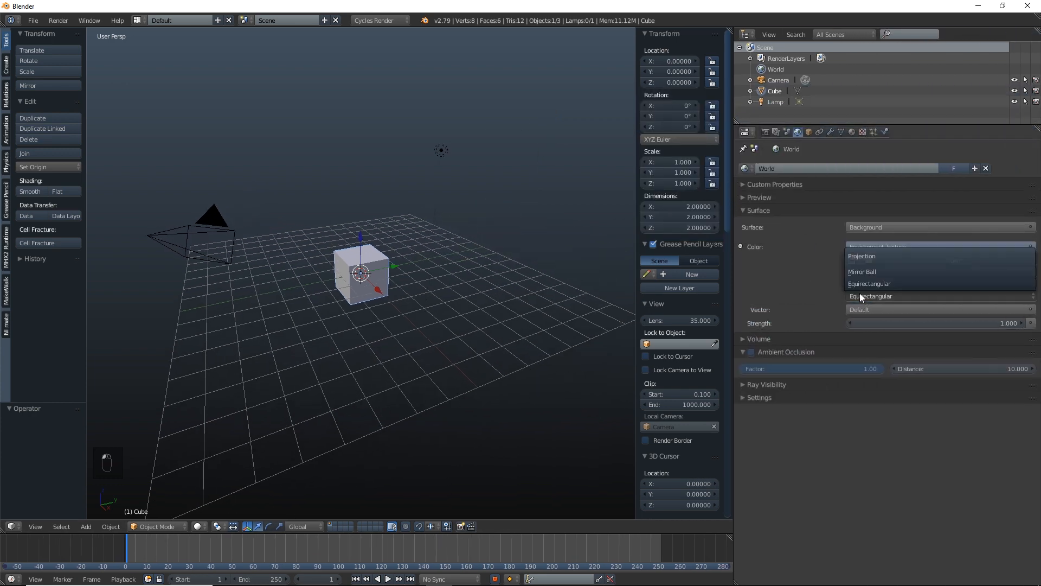
Load stars.png from the tuto_hdri folder as the World's environment texture image
left_click(891, 260)
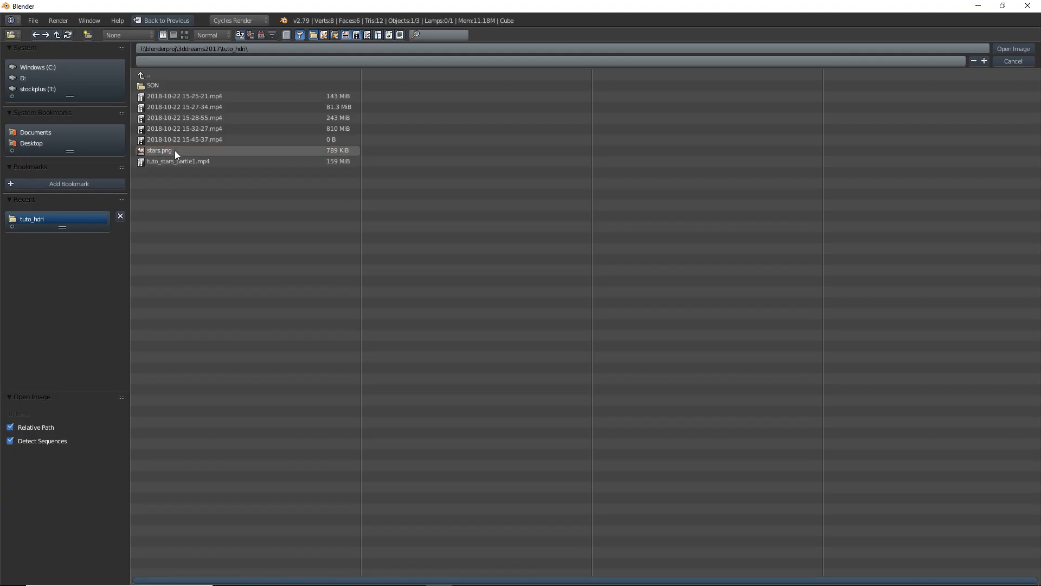
left_click(174, 151)
left_click(1013, 49)
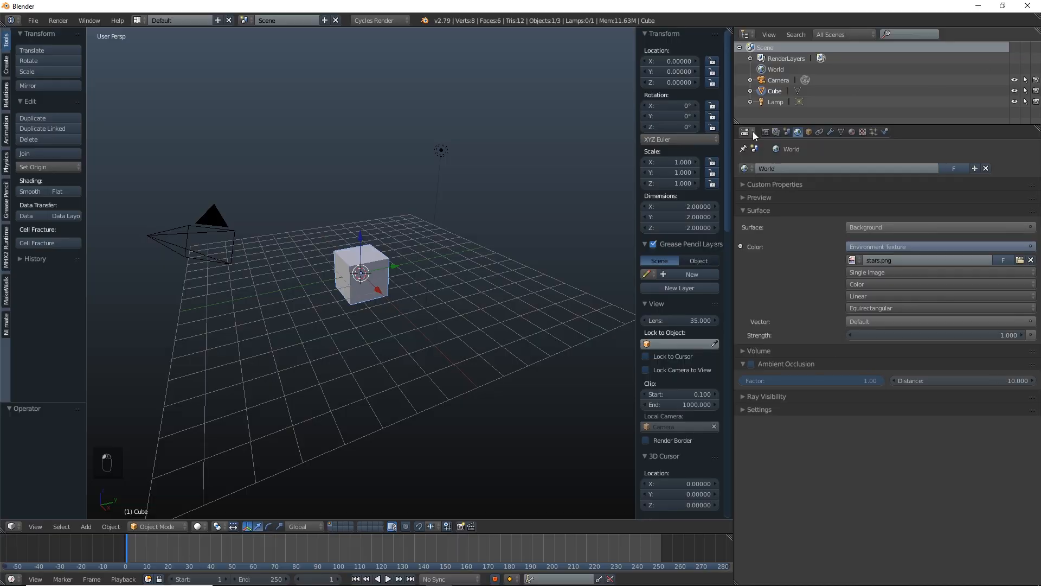
Set the 3D view's shading to Rendered and inspect the starry background around the cube from several angles
scroll(395, 271, "up", 4)
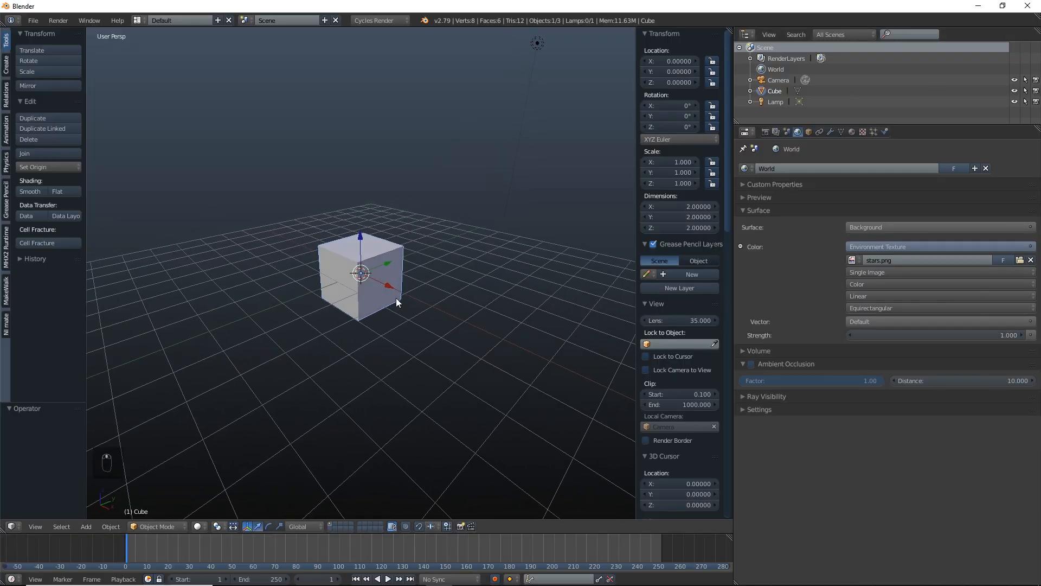
left_click(765, 132)
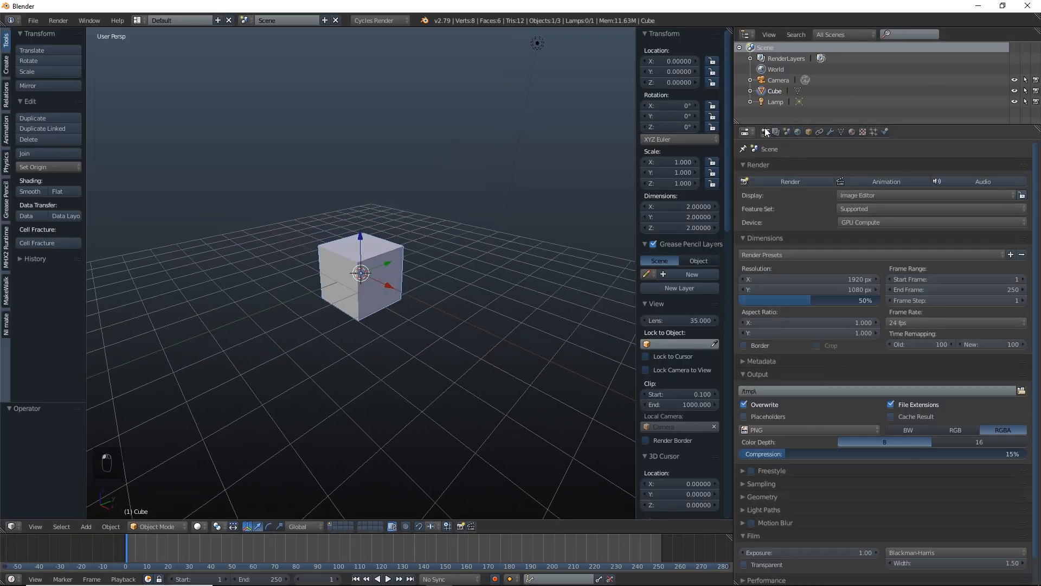
left_click(197, 526)
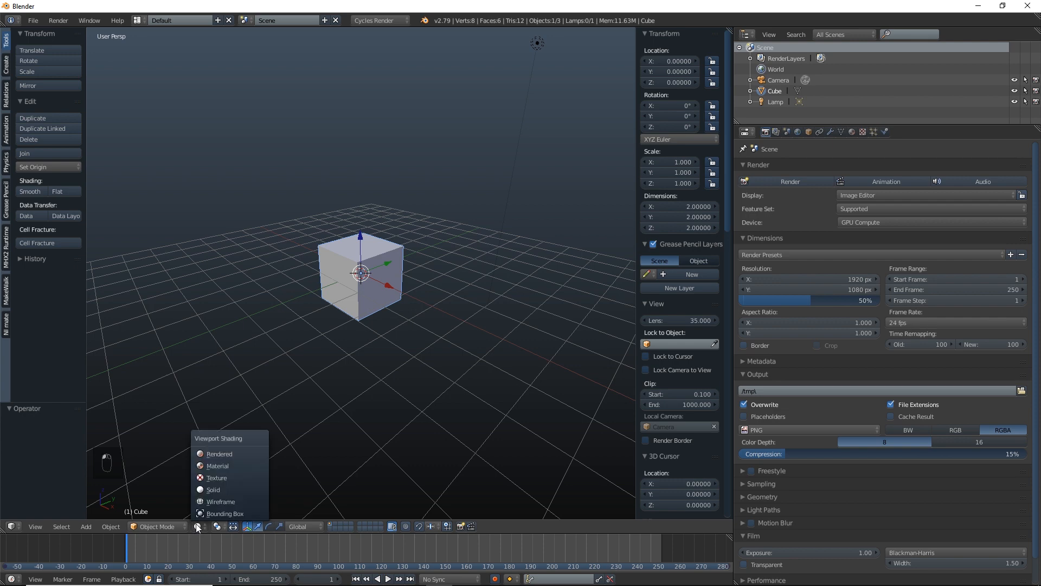
left_click(236, 453)
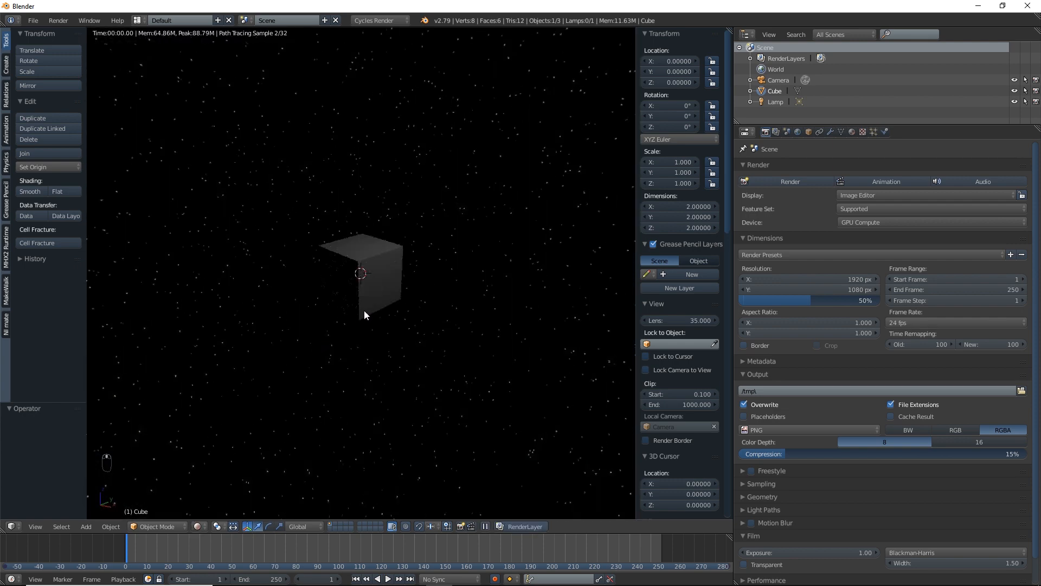
middle_click_drag(363, 310, 396, 287)
middle_click_drag(320, 310, 378, 284)
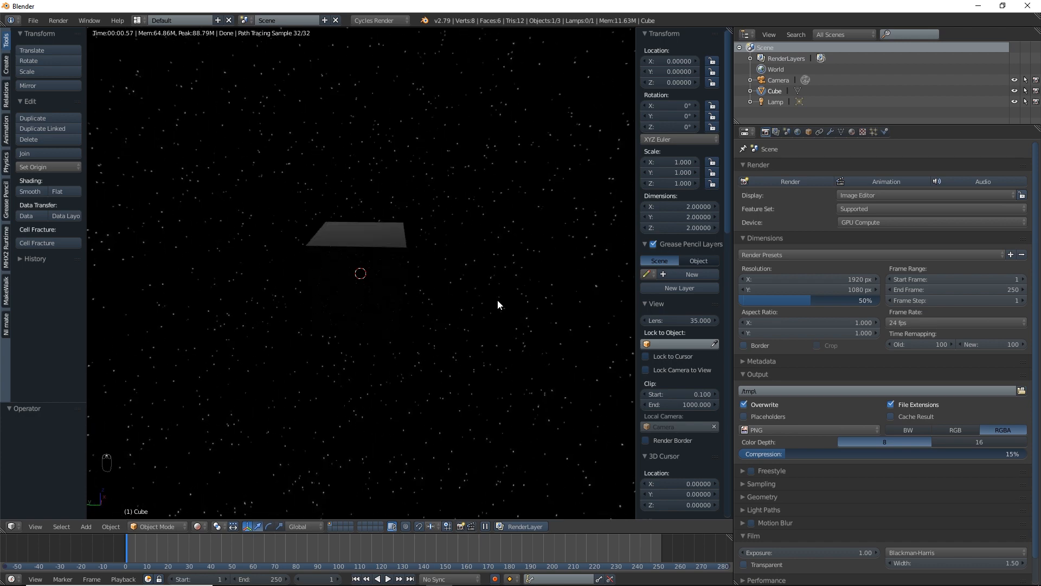
middle_click_drag(497, 302, 425, 323)
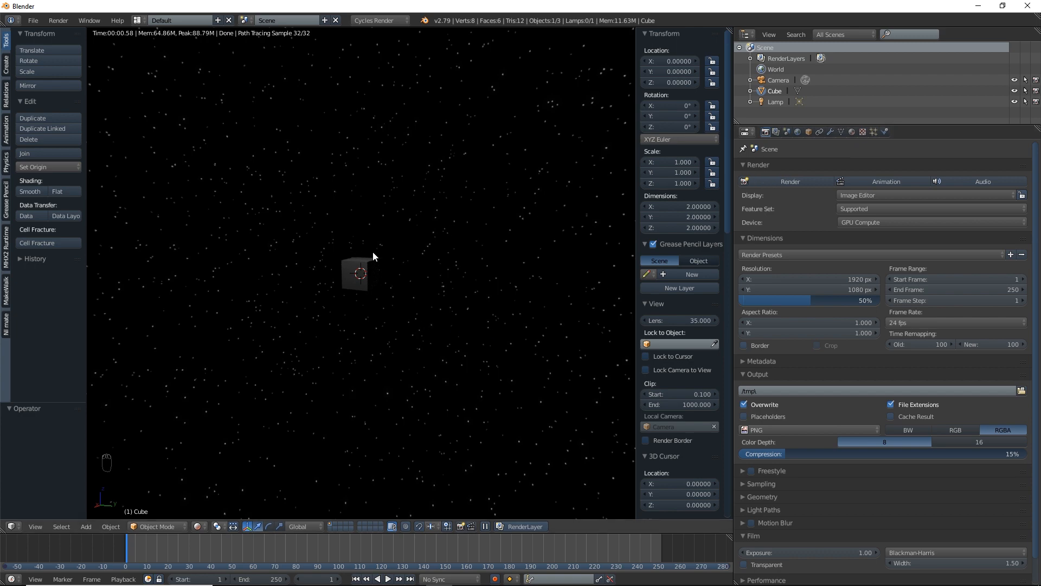
middle_click_drag(373, 252, 422, 262)
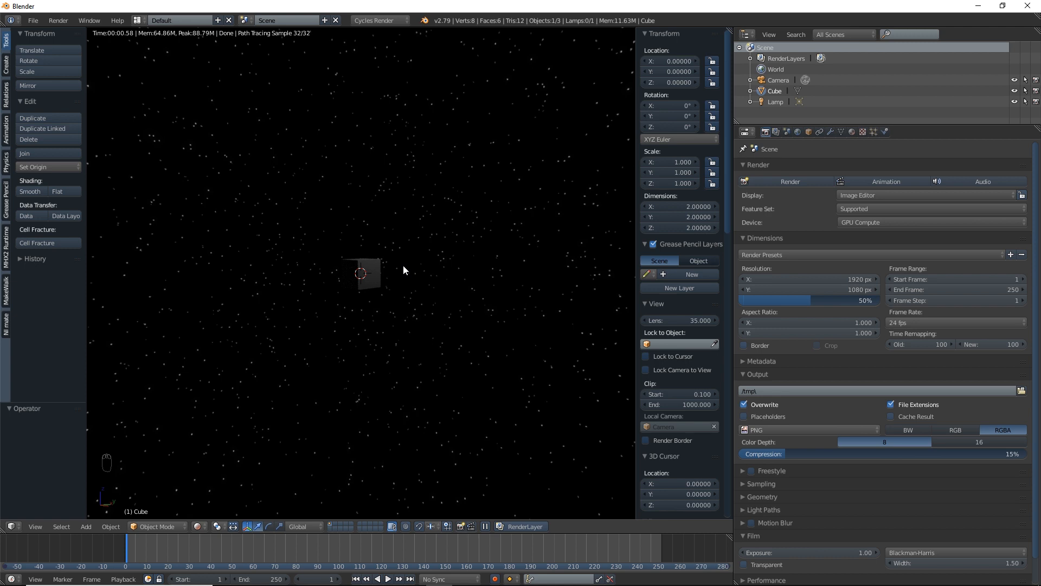